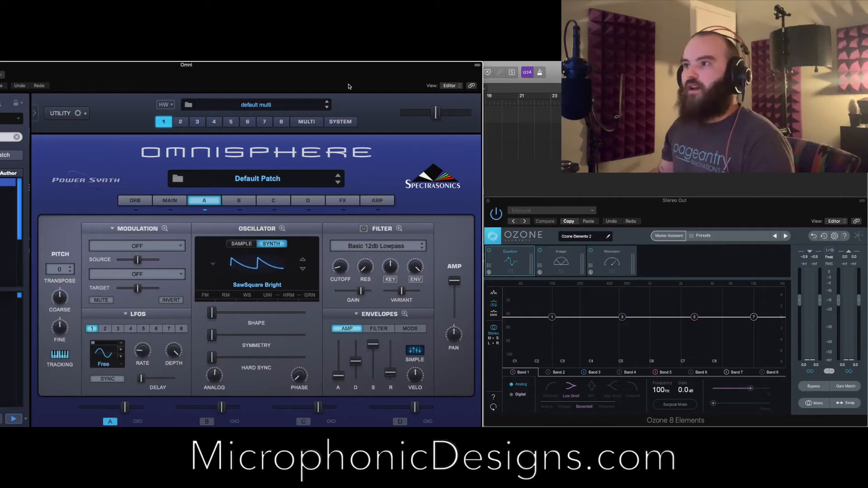
drag(377, 88, 253, 98)
drag(306, 90, 207, 93)
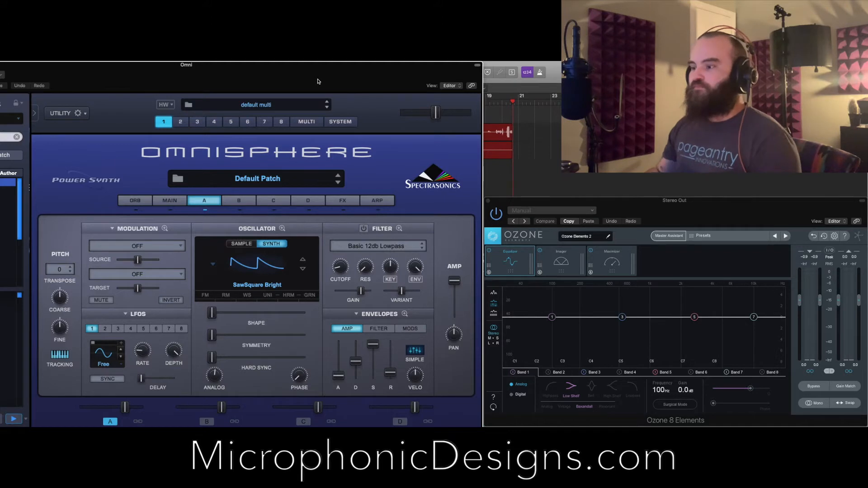
drag(262, 88, 240, 87)
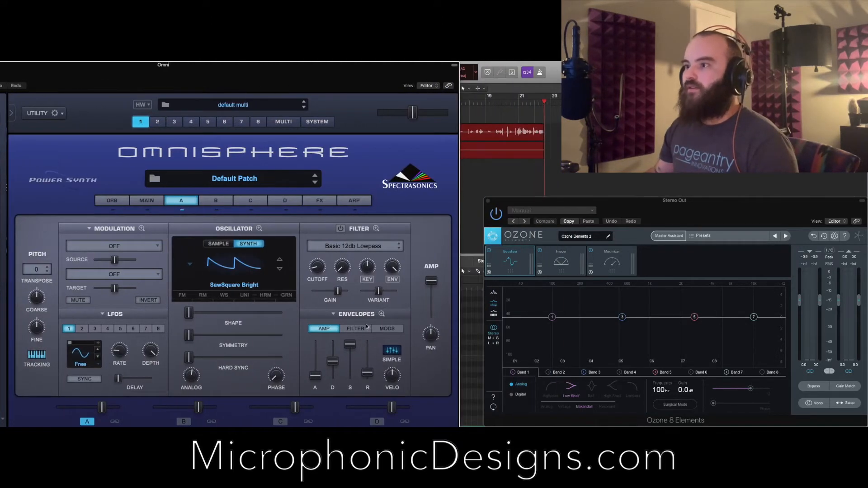
- Load the rhythm-based 8th Note Pulse preset into layer A's amp envelope
click(381, 314)
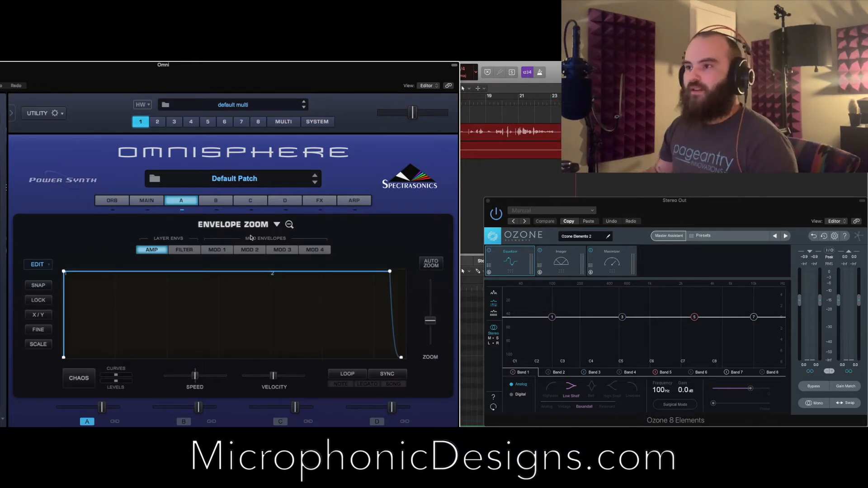
click(276, 224)
mouse_move(300, 288)
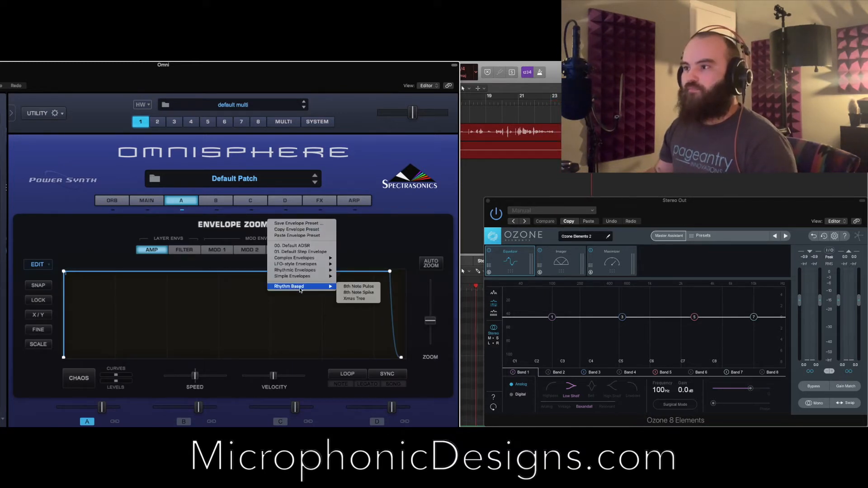
click(346, 287)
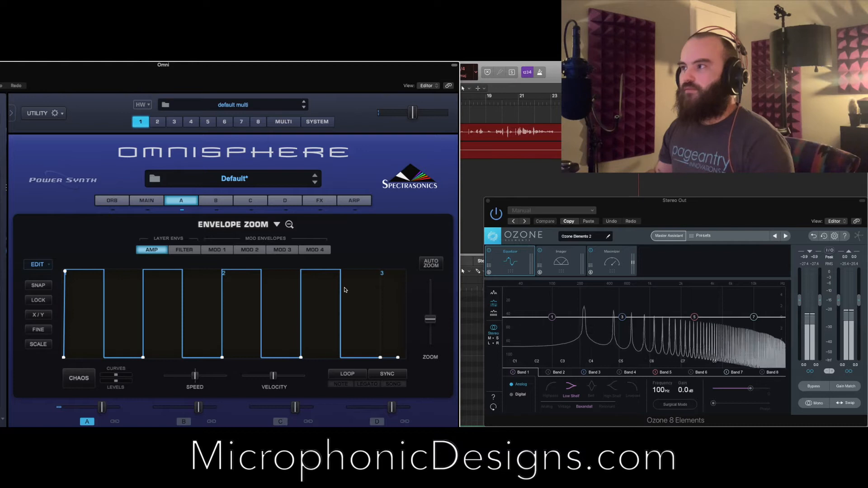
click(49, 268)
click(46, 281)
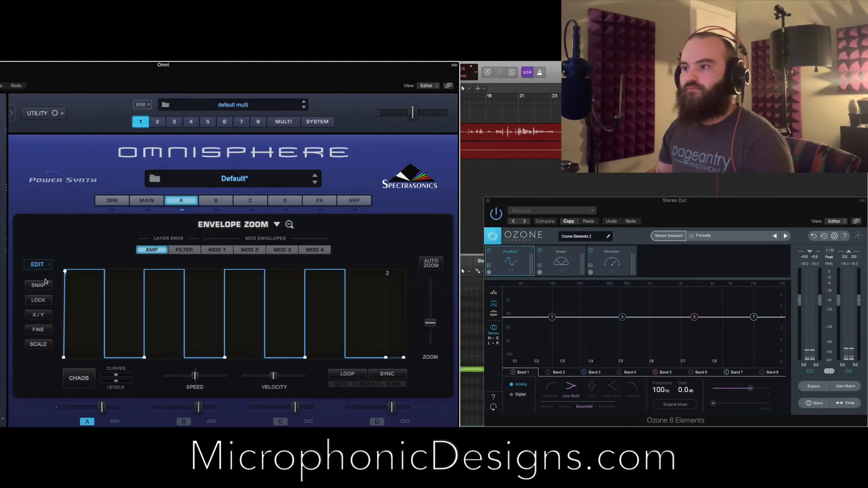
- Turn on looping for layer A's amp envelope, comparing it with looping off
click(348, 375)
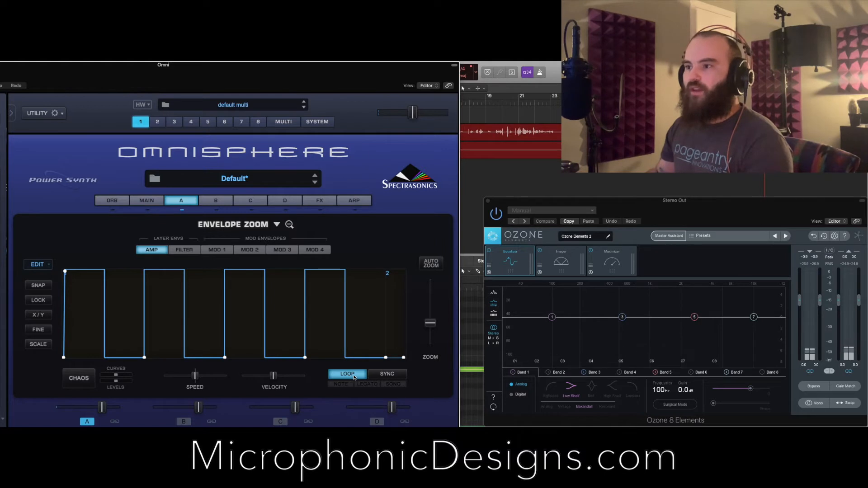
click(353, 376)
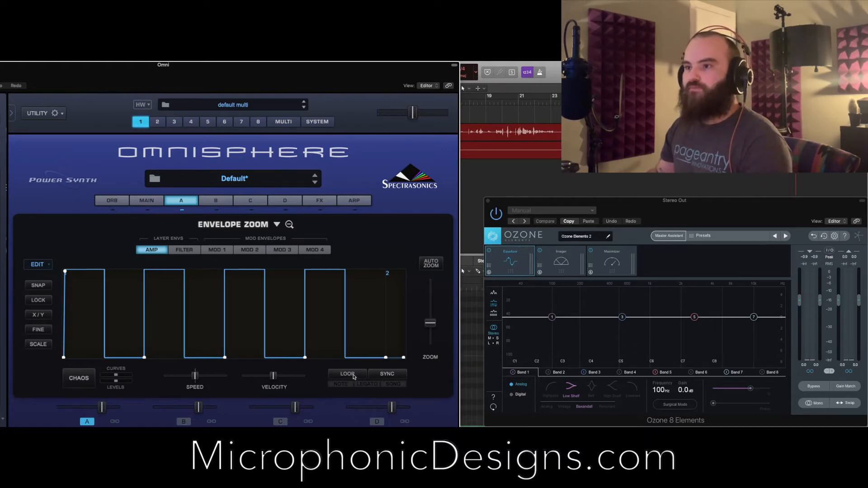
click(354, 377)
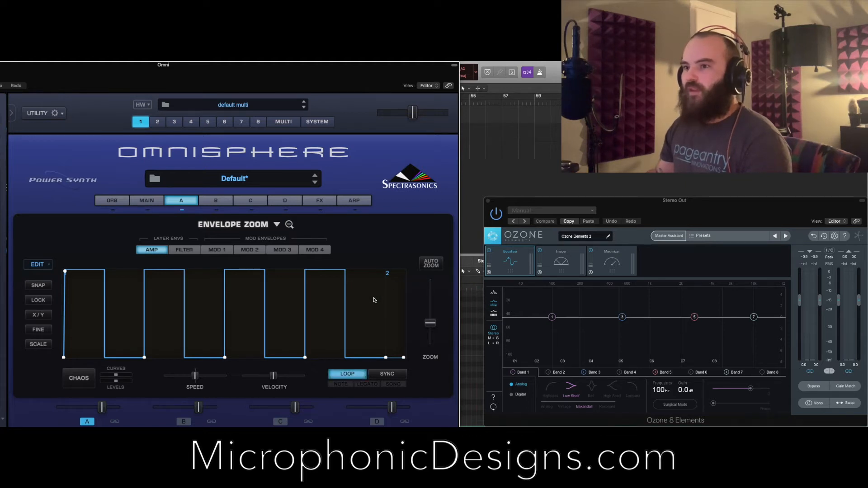
scroll(373, 299, down, 3)
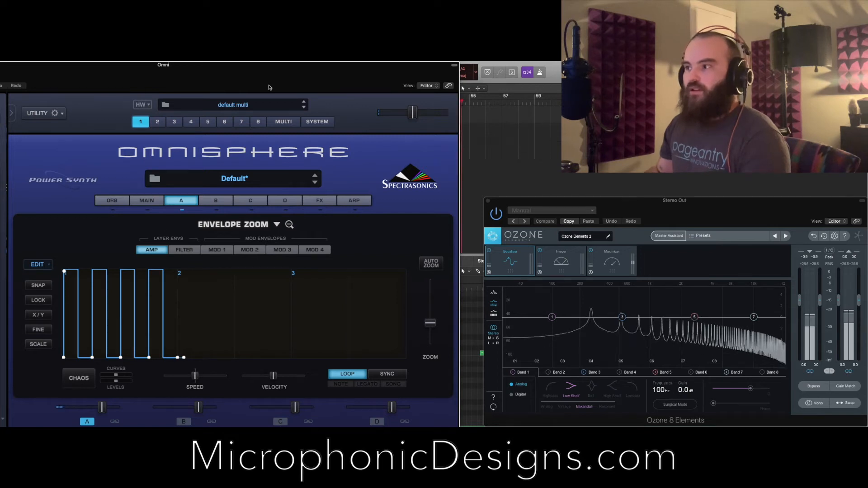
drag(166, 79, 189, 63)
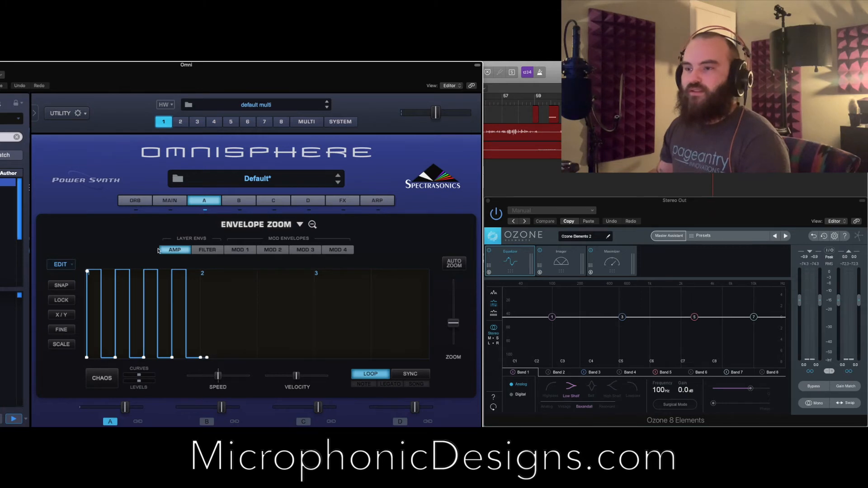
- Try the Sine waveform on layer A's oscillator, then choose Minimoog Pulse Wide from the classic pulse waveforms
click(208, 203)
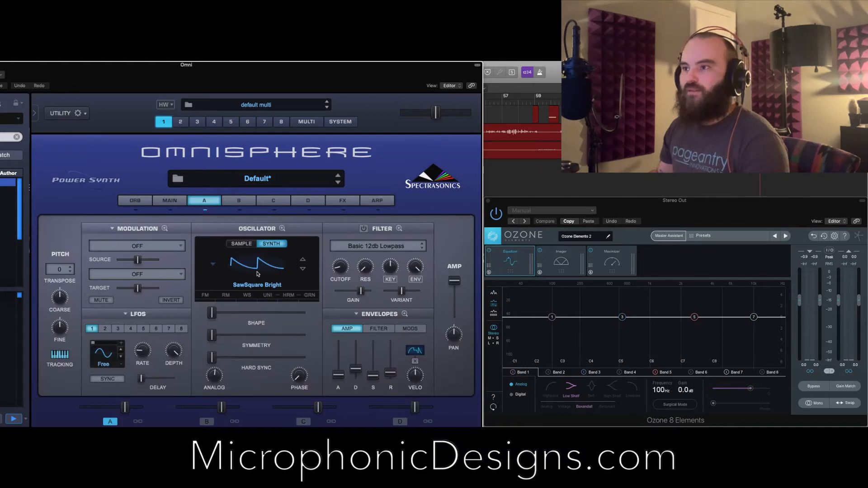
click(234, 269)
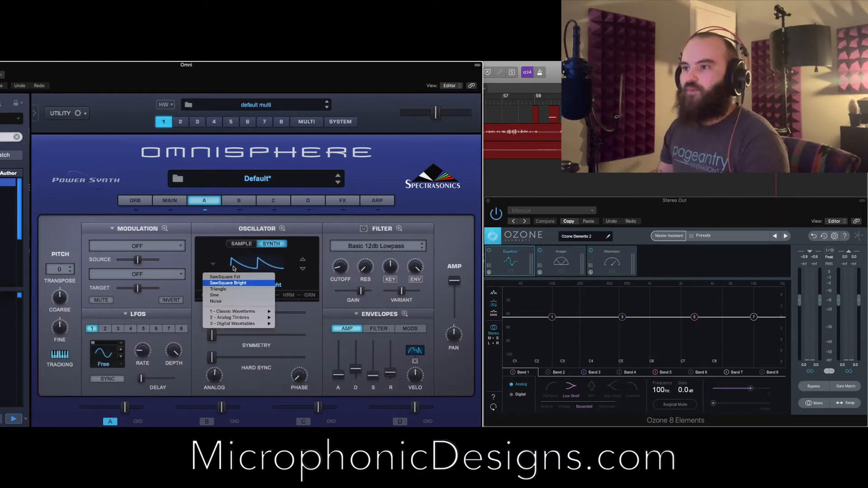
click(231, 295)
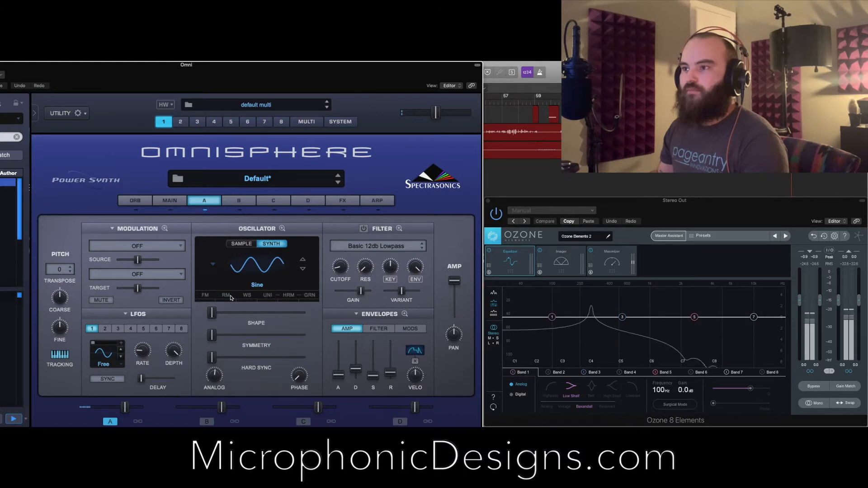
click(260, 259)
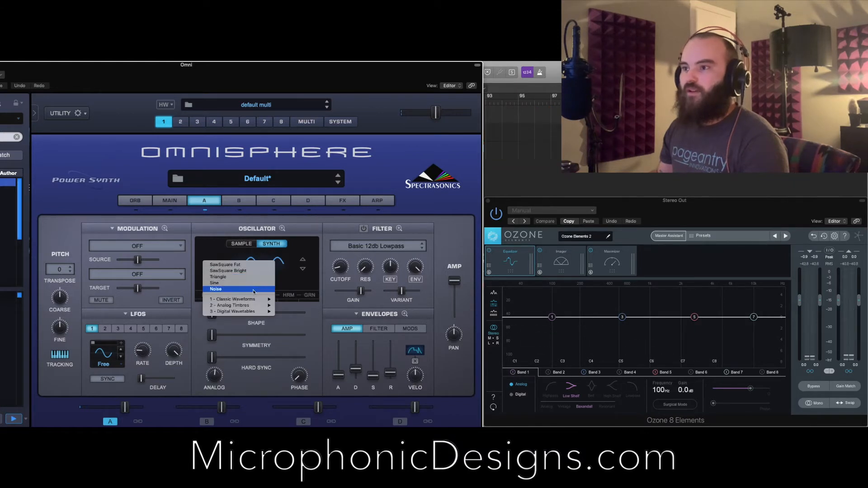
mouse_move(254, 301)
mouse_move(290, 299)
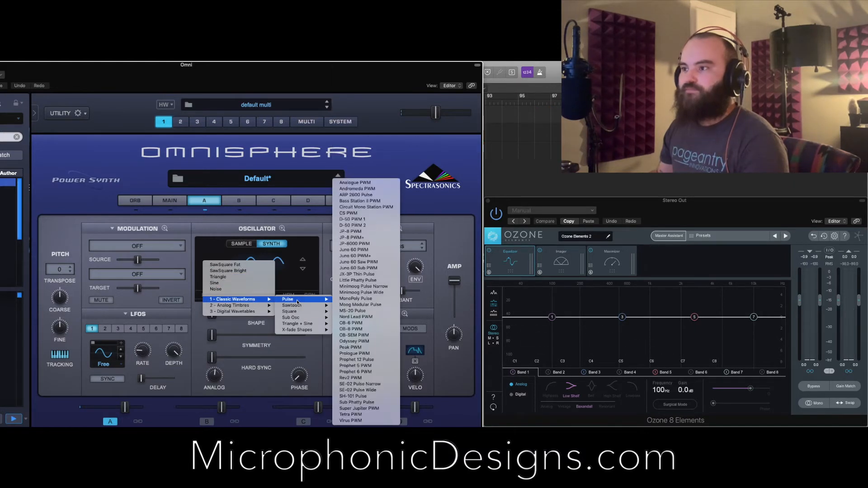
click(379, 292)
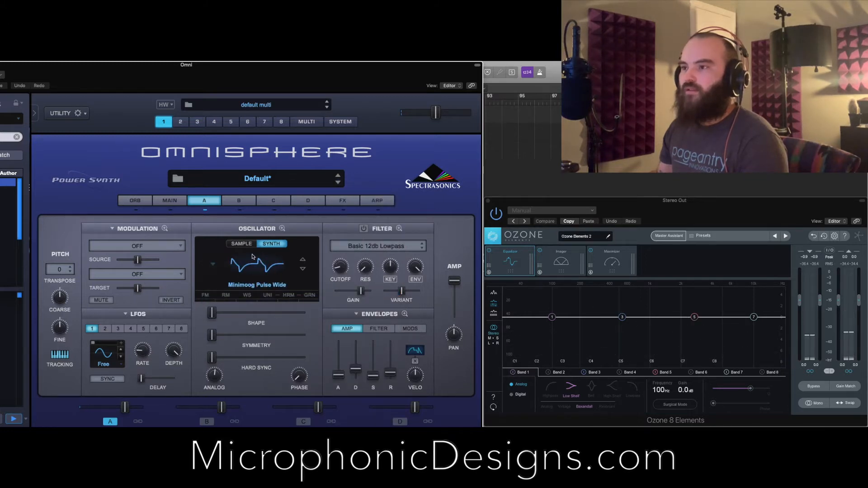
- Enable Unison on layer A's oscillator with the spread at minimum and the octave set to -1
click(282, 229)
click(296, 240)
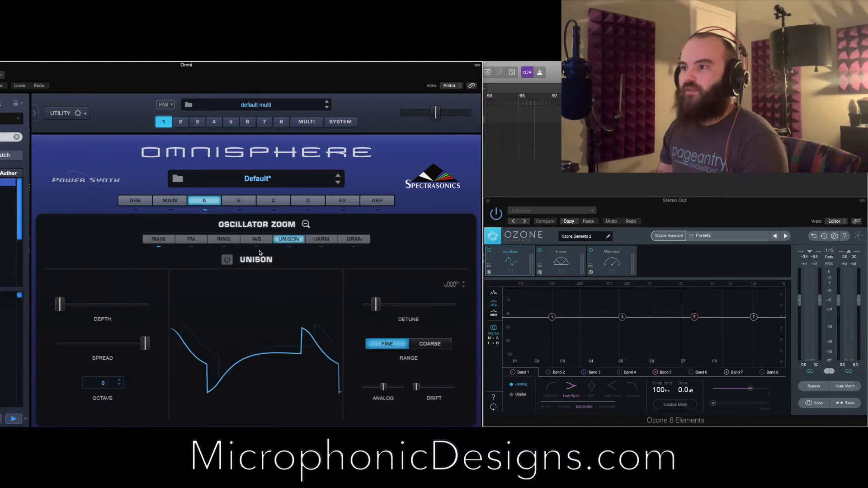
click(227, 259)
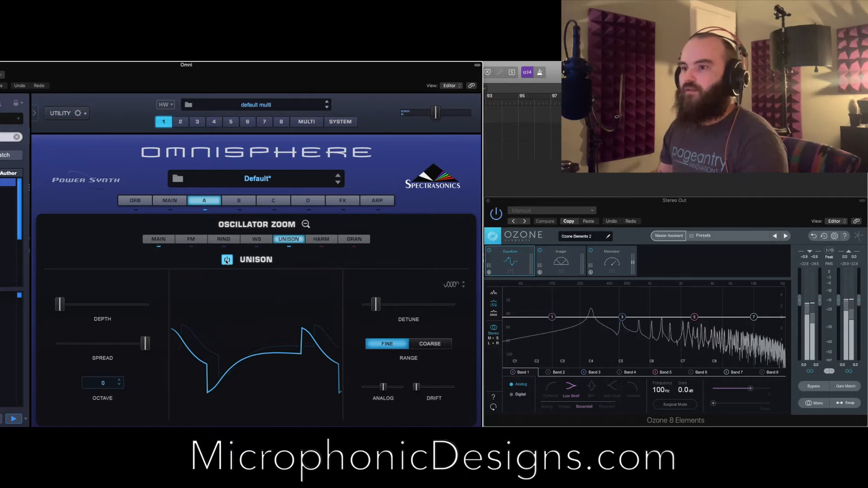
mouse_move(145, 348)
drag(145, 344, 59, 344)
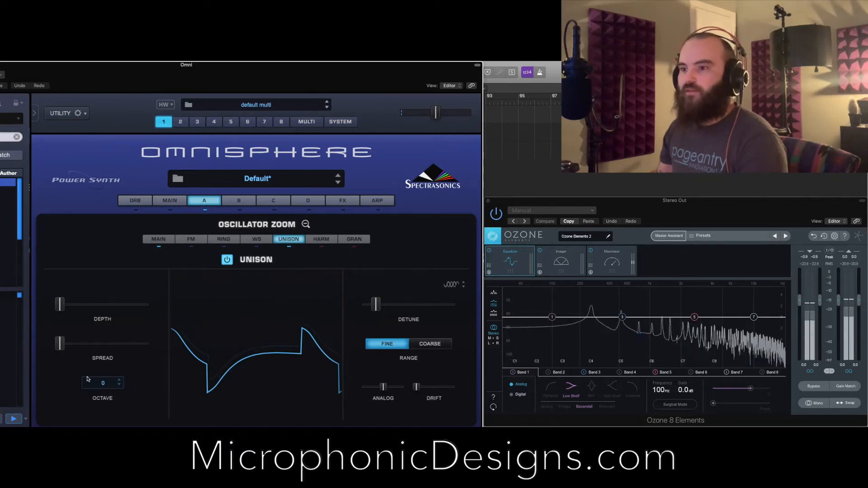
click(103, 383)
click(104, 389)
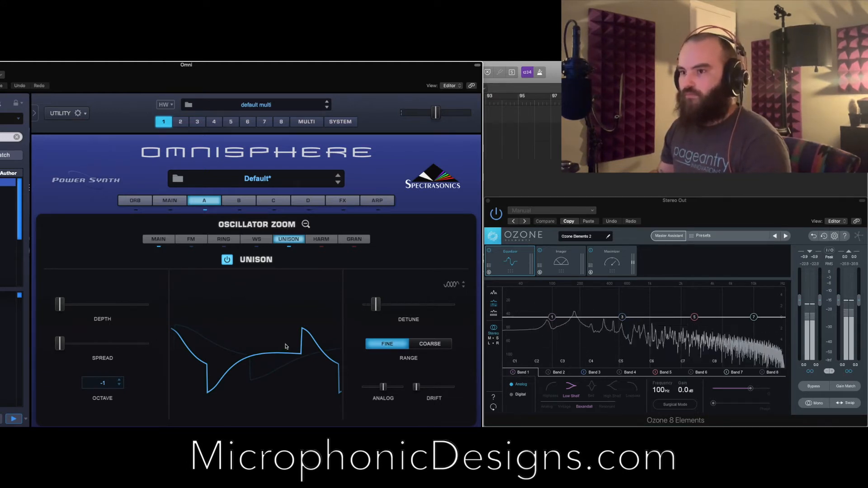
- Raise the unison depth to about two thirds, increase the detune slightly and set the spread to a little over one third
drag(59, 304, 115, 304)
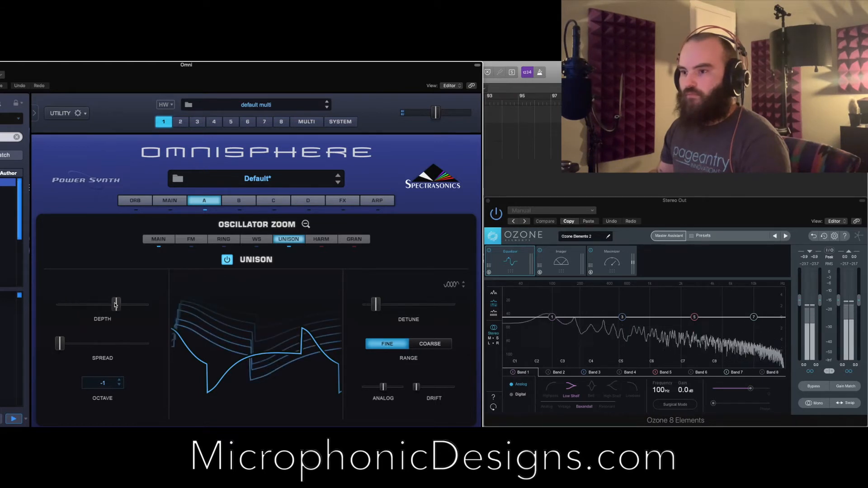
drag(362, 309, 356, 309)
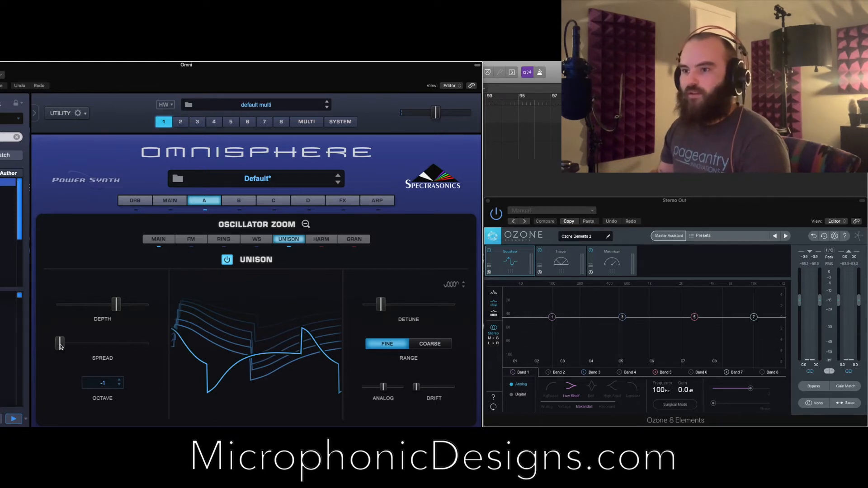
drag(60, 346, 93, 346)
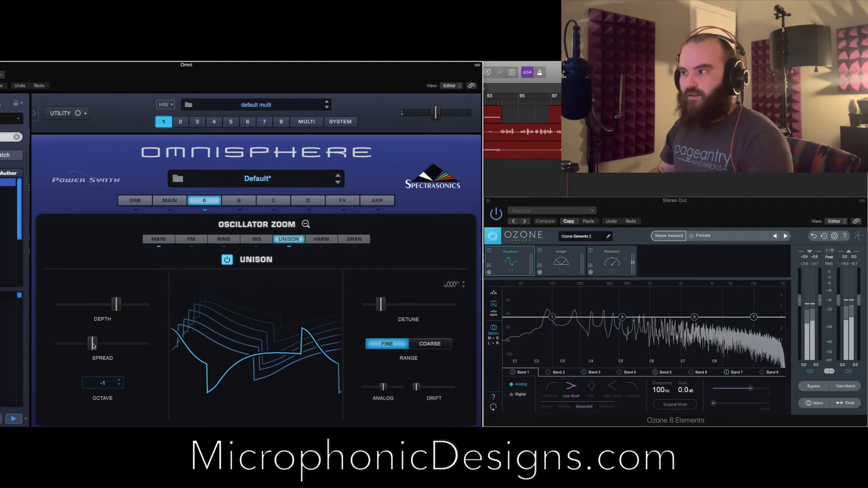
- Enable the Waveshaper on layer A's oscillator and lower the Type 1 shaper's depth slightly
click(192, 241)
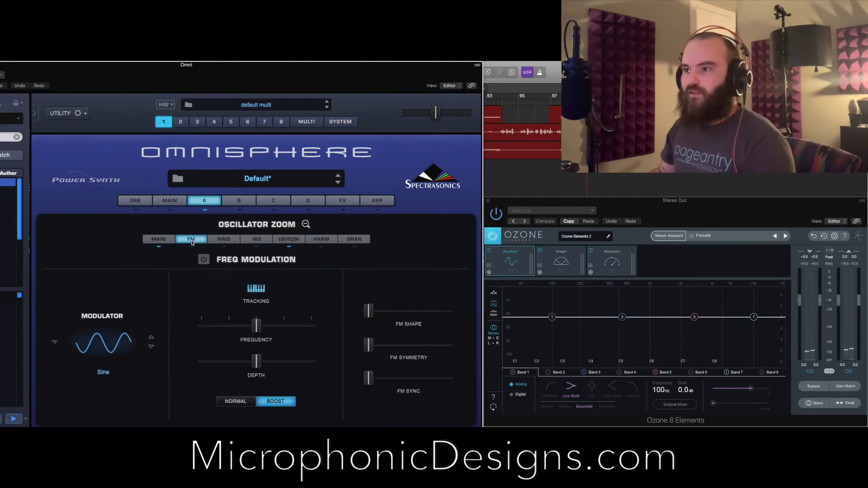
click(258, 241)
click(213, 262)
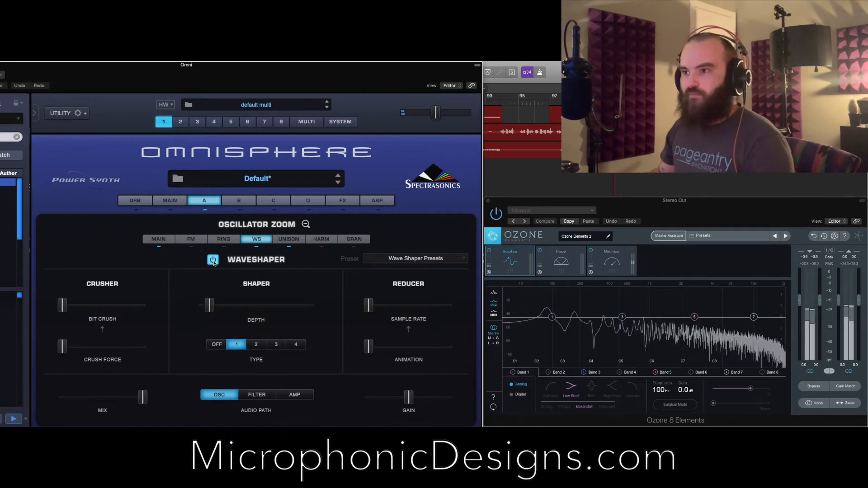
mouse_move(209, 305)
mouse_down()
mouse_move(279, 304)
mouse_move(207, 306)
mouse_up()
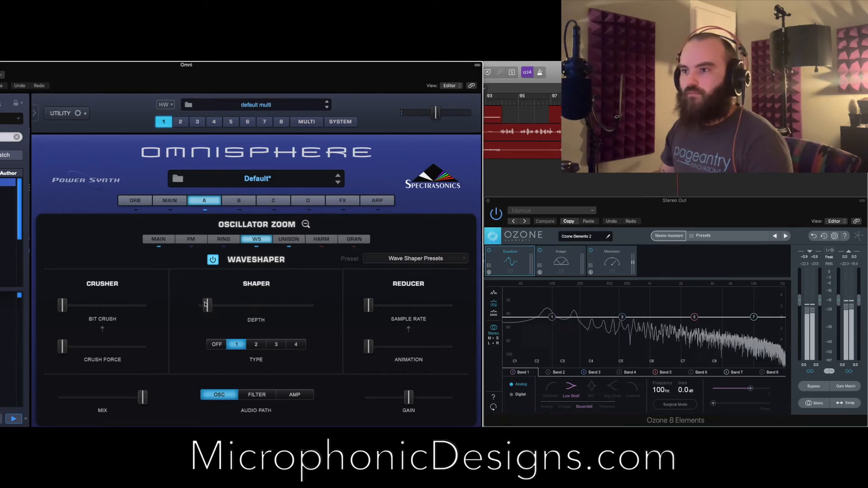
- Set the waveshaper's bit crush to about three quarters and its crush force to about 60 percent
click(62, 306)
drag(63, 305, 104, 306)
drag(62, 346, 113, 346)
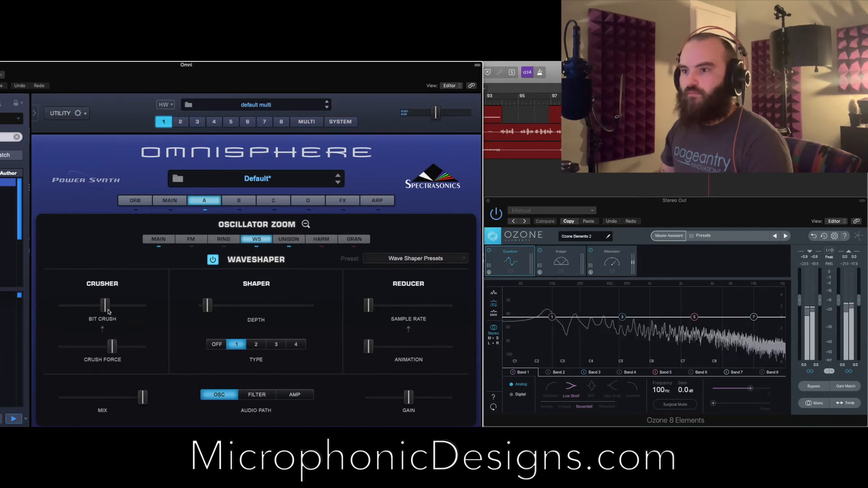
drag(105, 305, 124, 310)
- Raise the reducer's sample rate to just under half and its animation to about one third, and increase the waveshaper gain slightly
drag(367, 306, 403, 306)
drag(368, 347, 398, 349)
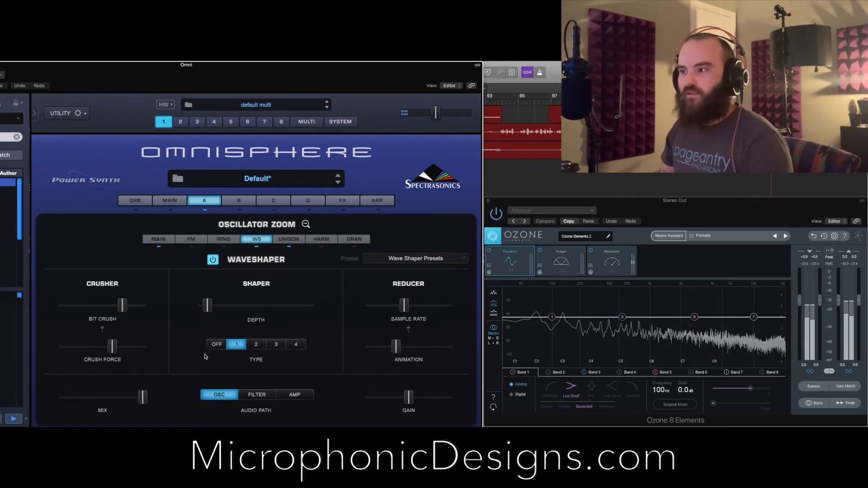
drag(408, 401, 421, 400)
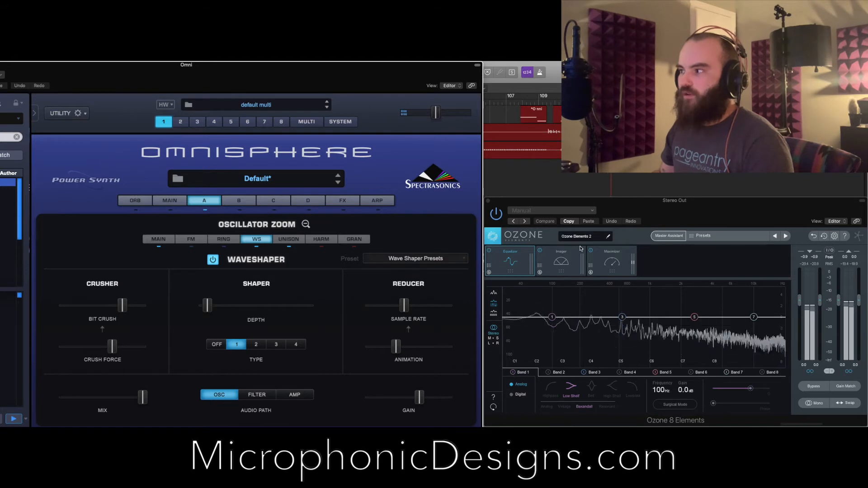
drag(316, 72, 733, 71)
drag(619, 73, 202, 73)
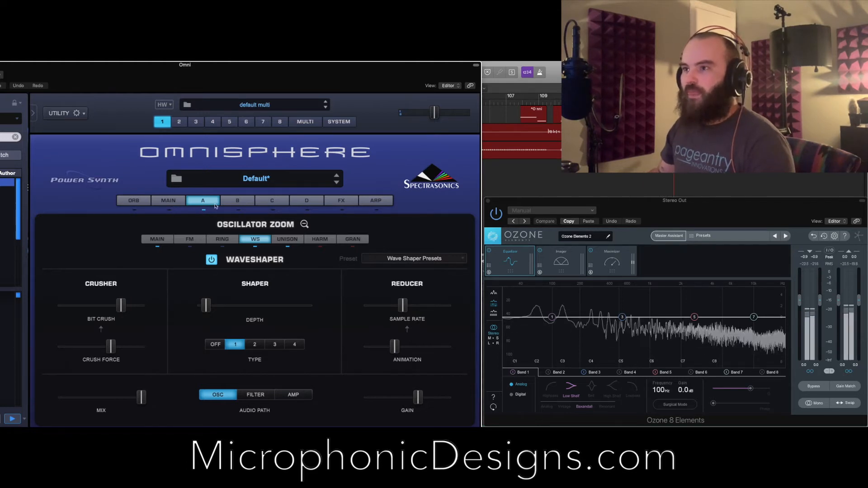
- Enable layer A's filter and shorten the filter envelope's decay by moving its sustain point close to the start
click(304, 224)
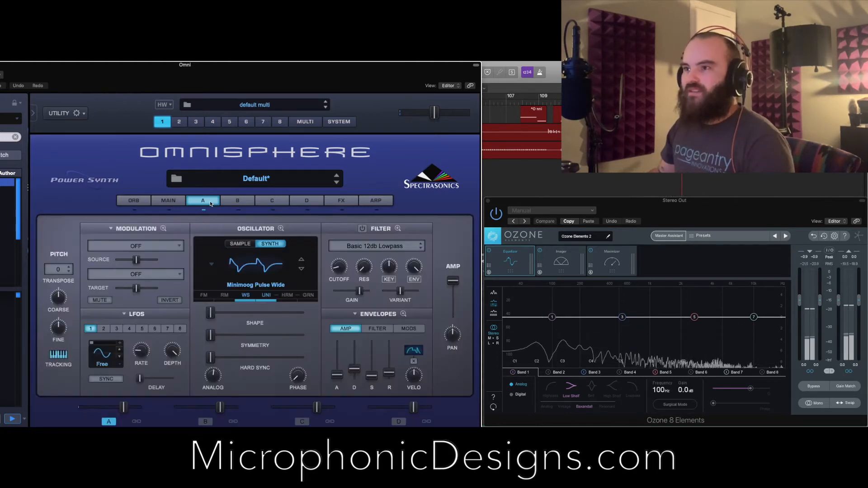
click(363, 229)
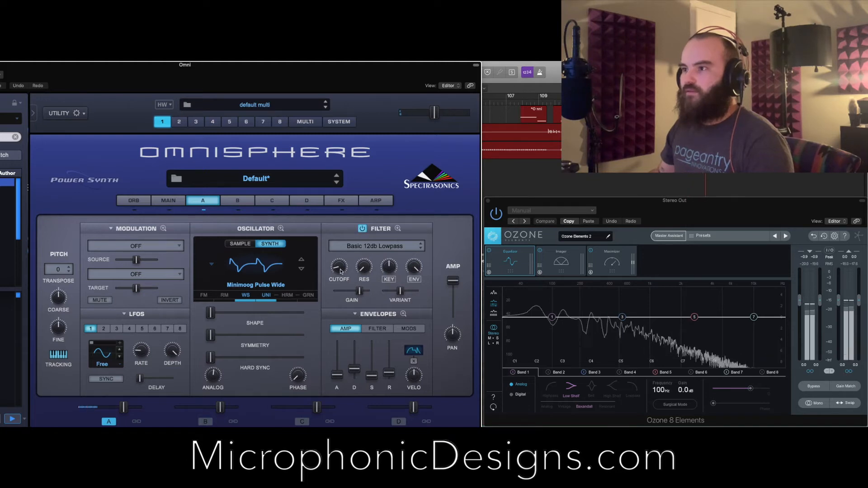
click(377, 328)
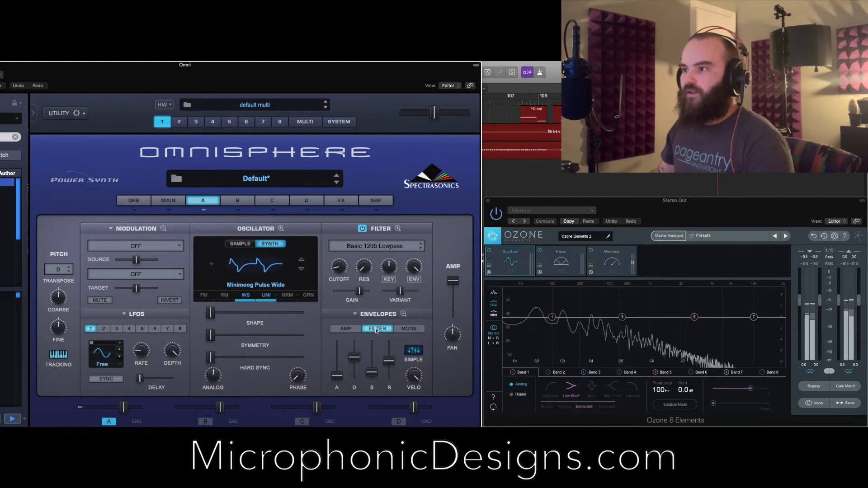
click(403, 314)
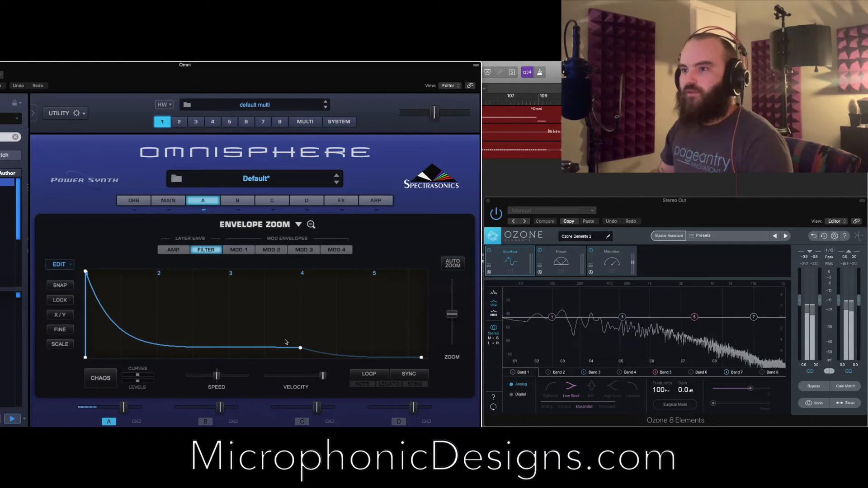
drag(300, 347, 100, 349)
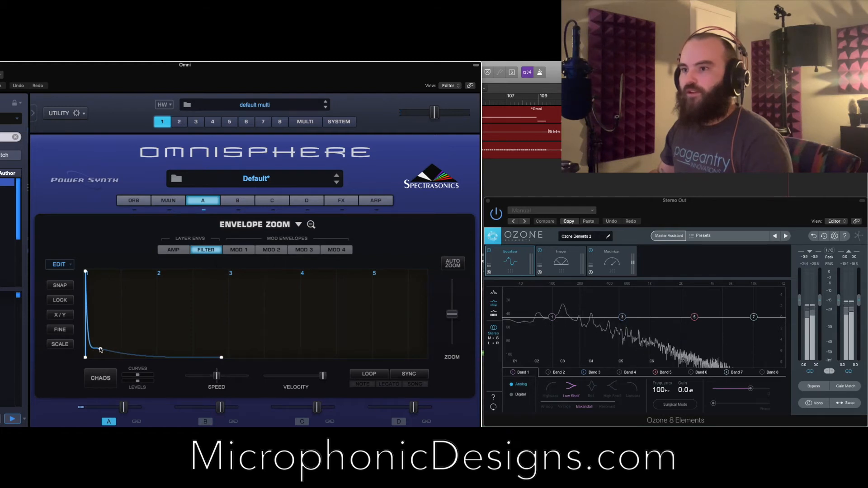
- Load the Rhythm Based 8th Note Spike preset into layer A's filter envelope
click(299, 224)
mouse_move(335, 286)
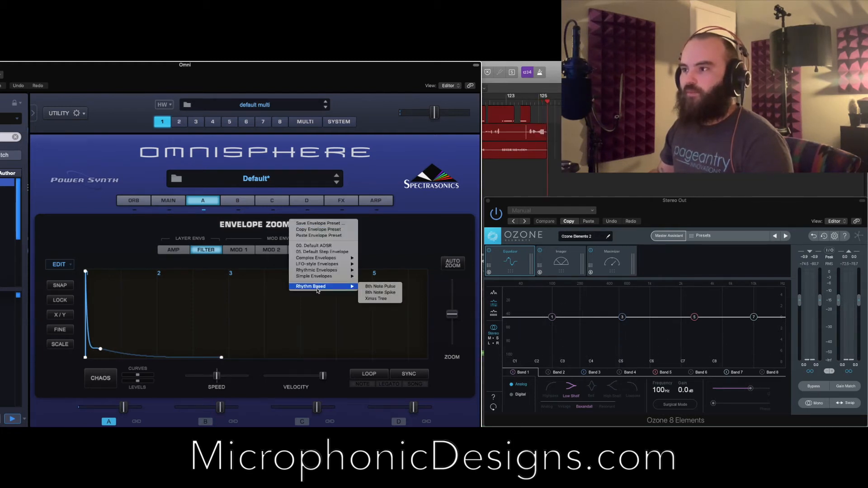
click(380, 292)
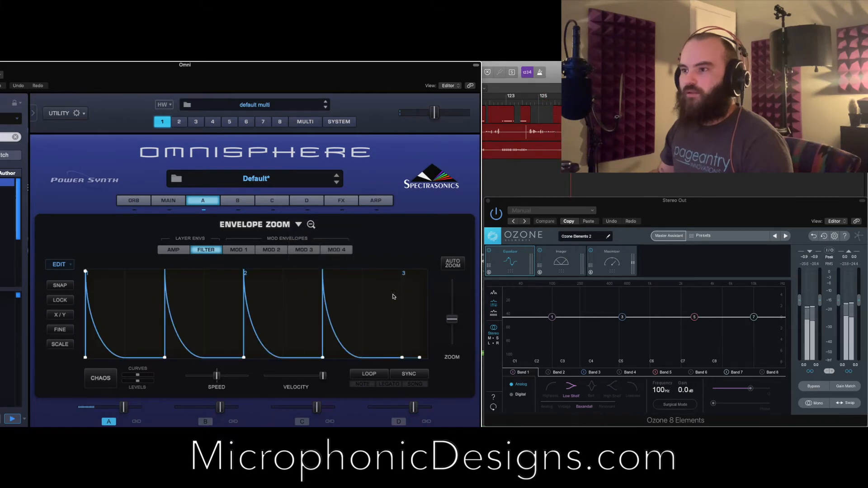
- Apply Double time to the filter envelope's spikes and enable looping
click(59, 264)
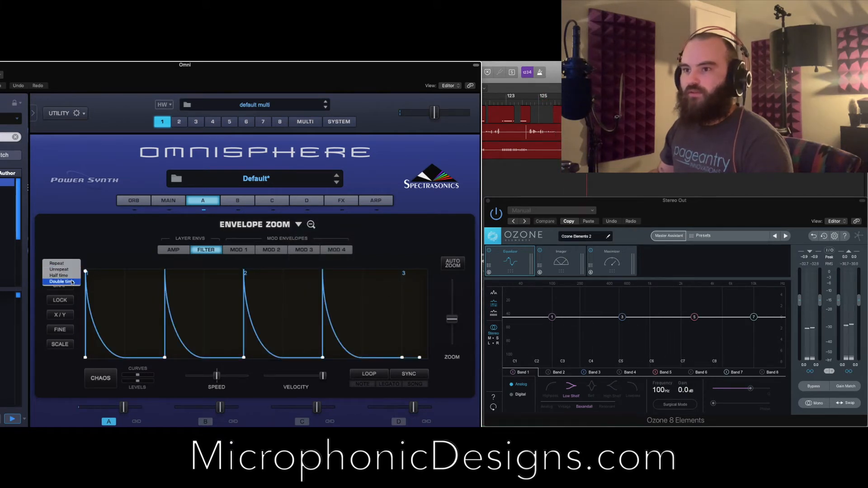
click(71, 283)
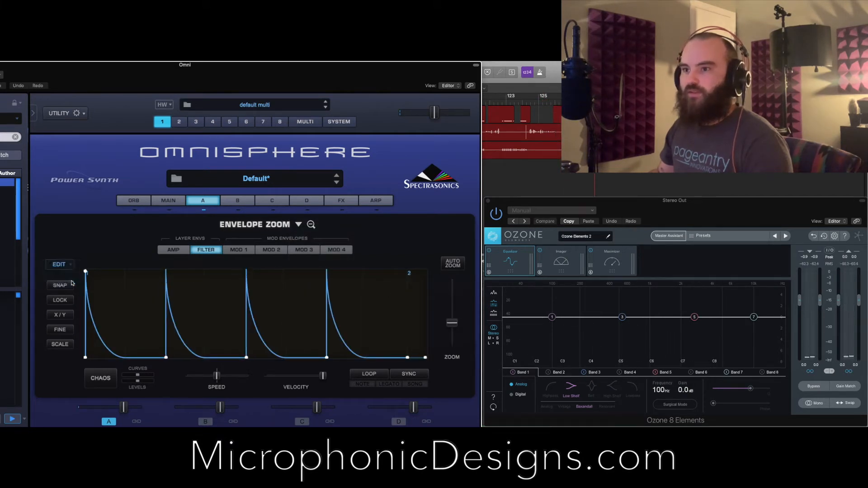
click(379, 375)
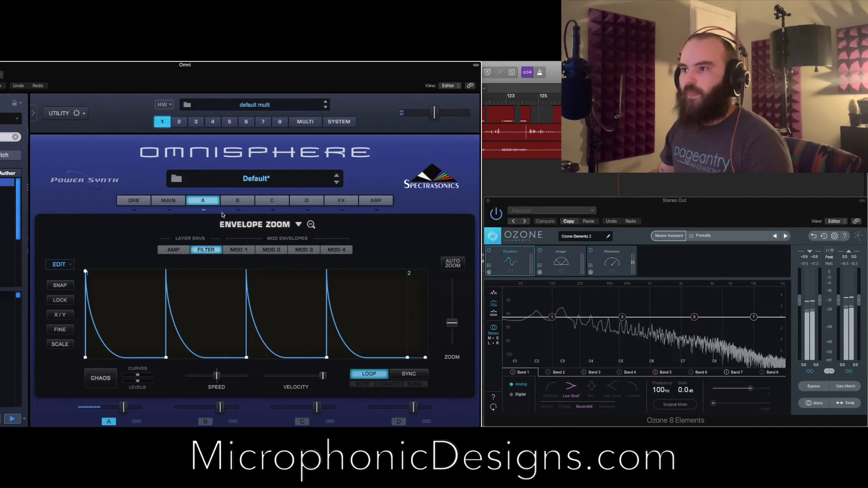
- Set layer A's filter cutoff to about 0.056 kHz
click(206, 201)
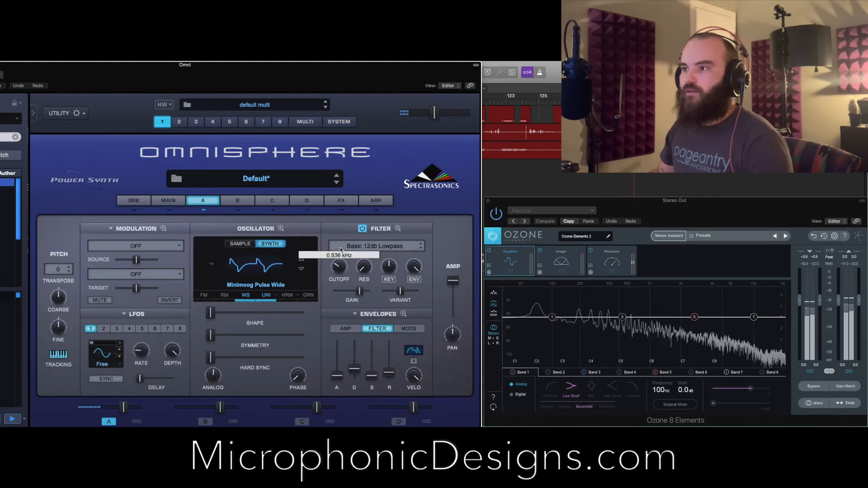
drag(348, 204, 337, 271)
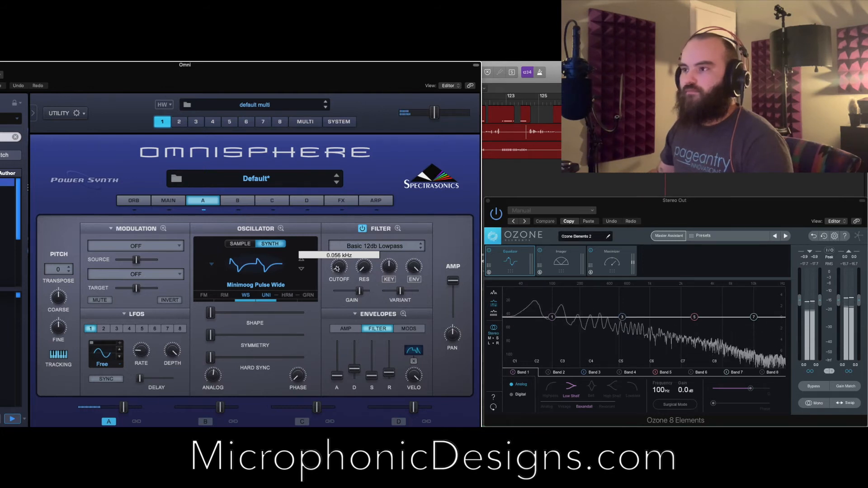
- Compare the amp and filter envelope shapes up close and try to shift the filter envelope's first peak slightly
click(402, 314)
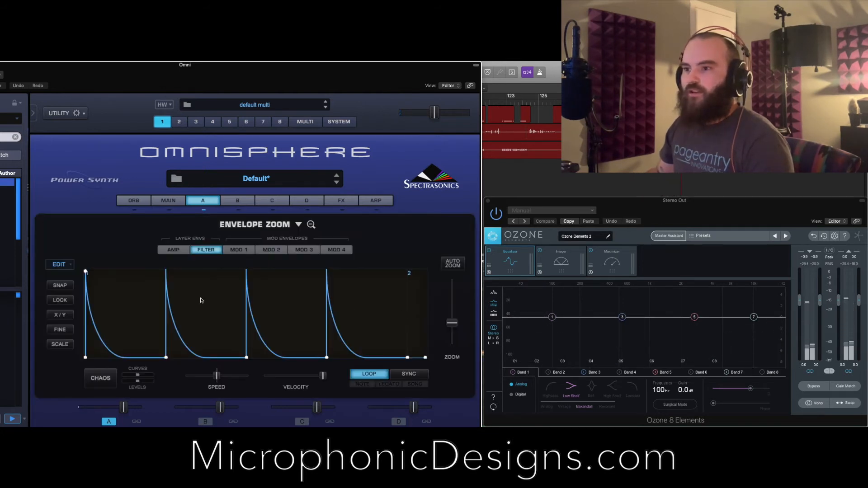
click(173, 249)
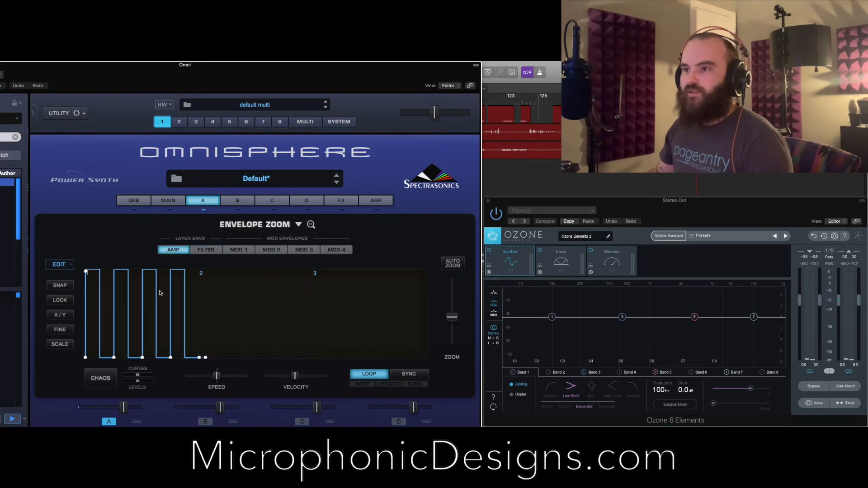
scroll(116, 292, up, 8)
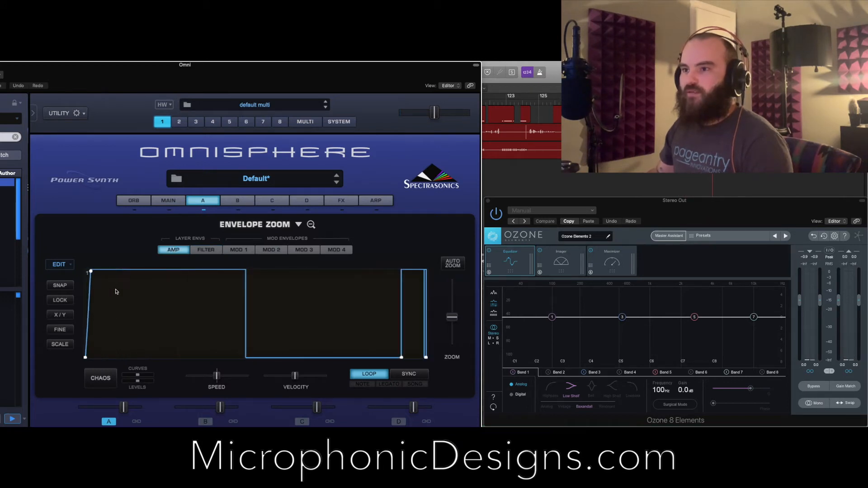
scroll(115, 292, down, 4)
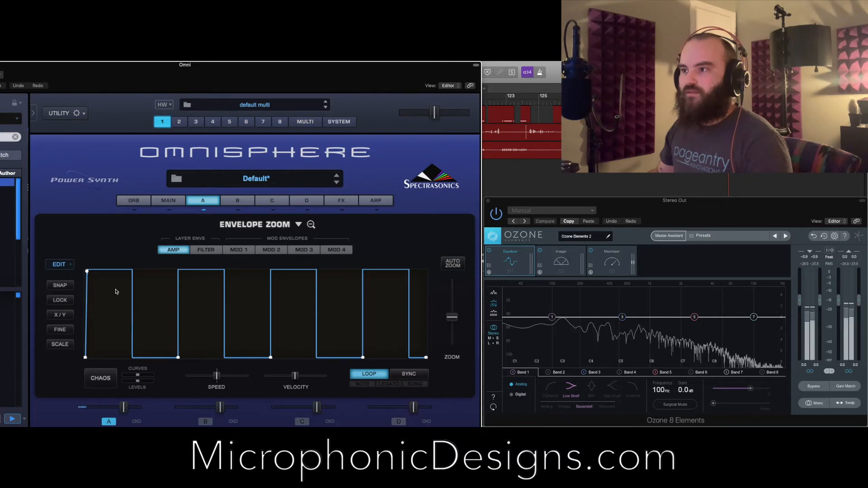
click(206, 251)
scroll(121, 295, up, 4)
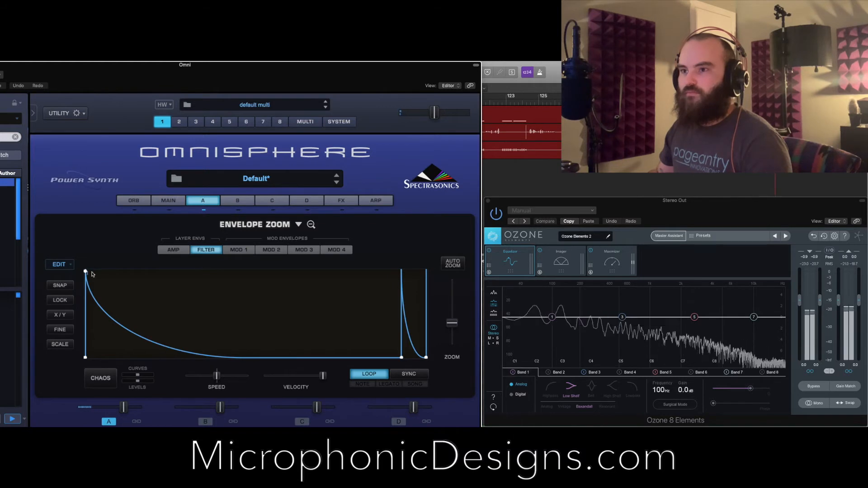
drag(85, 272, 87, 273)
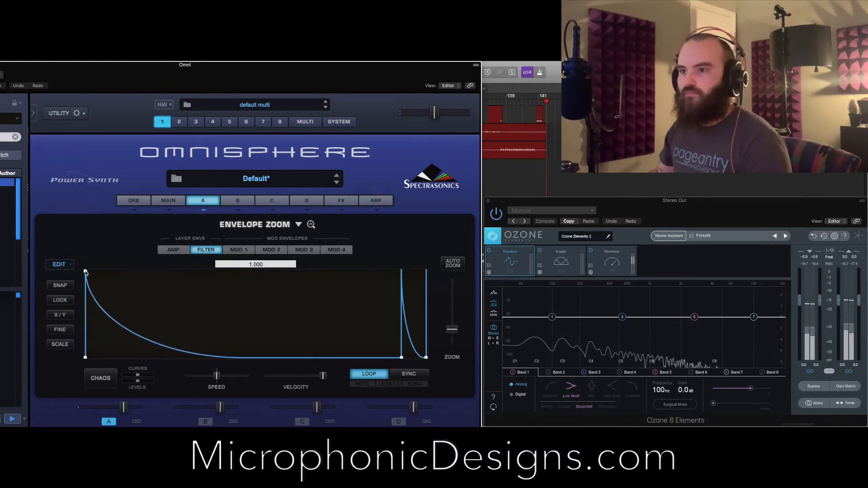
- Examine the amp envelope's four looped pulses at different zoom levels while listening to the patch
click(175, 252)
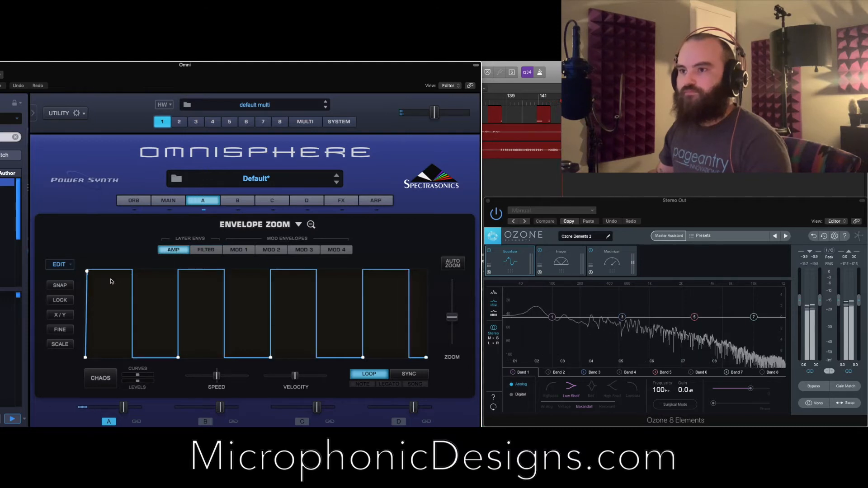
scroll(227, 309, down, 3)
scroll(228, 309, down, 1)
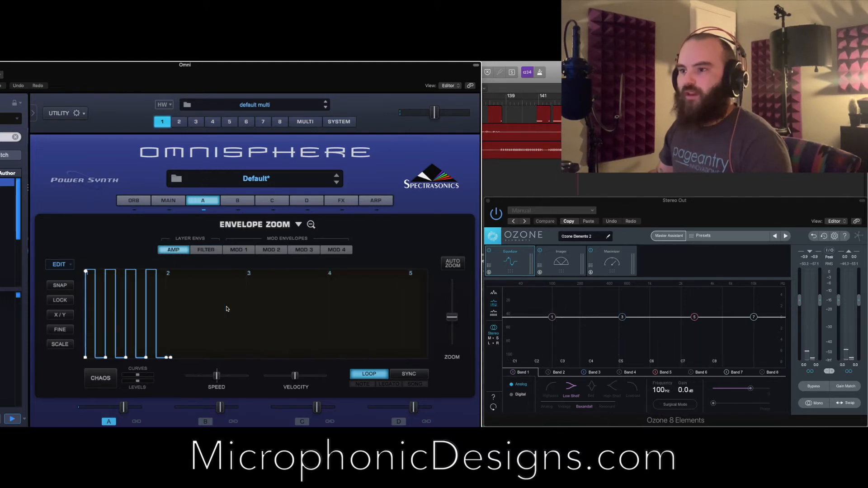
scroll(227, 309, up, 4)
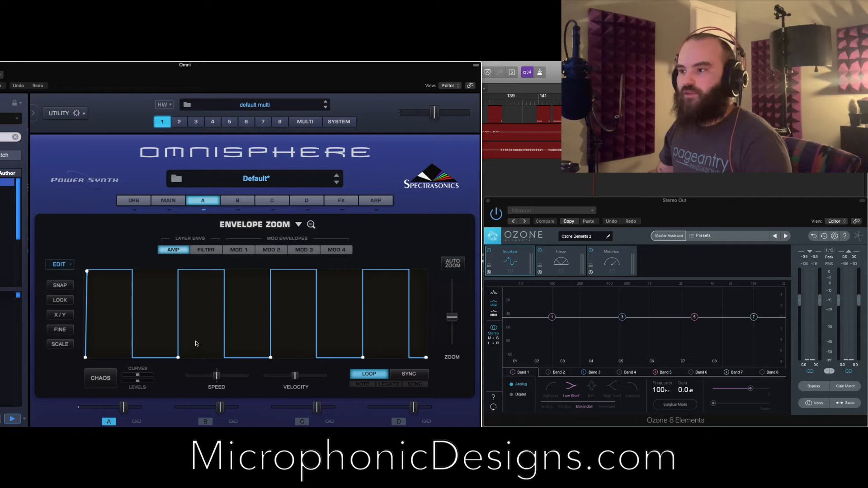
key(space)
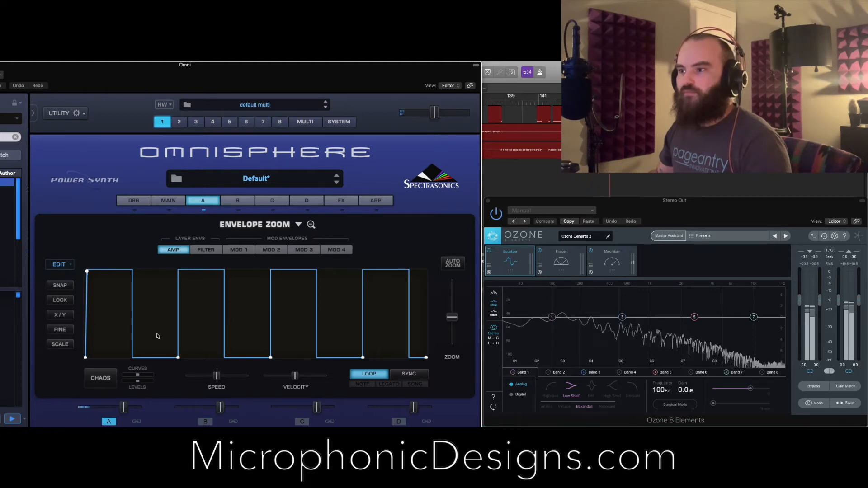
key(space)
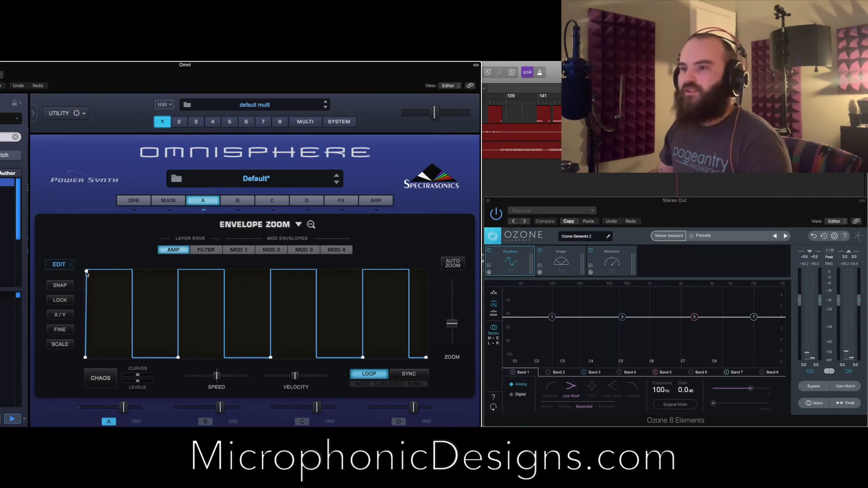
click(70, 264)
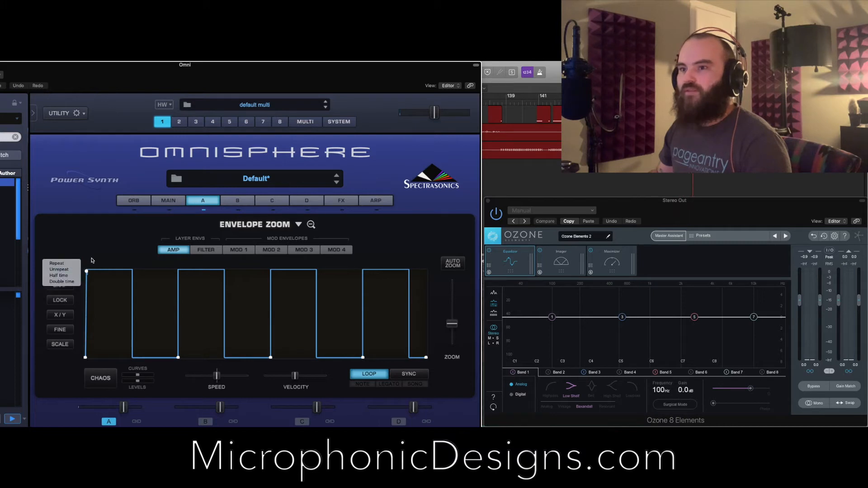
click(299, 225)
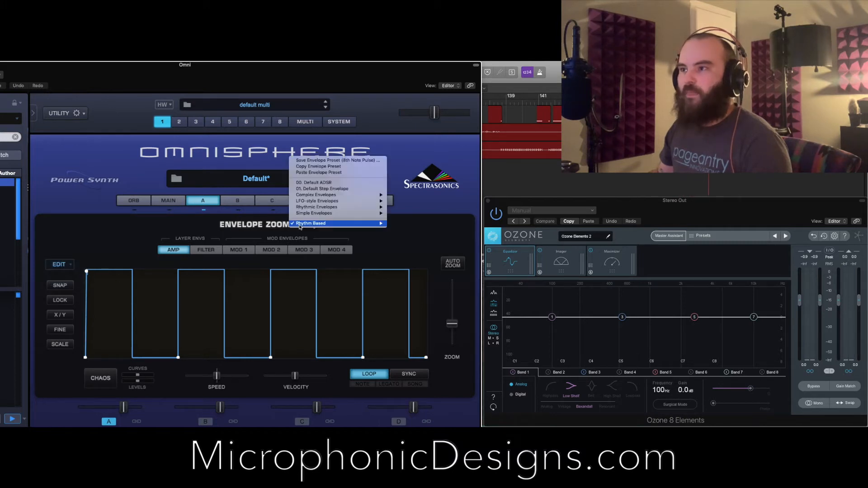
click(128, 309)
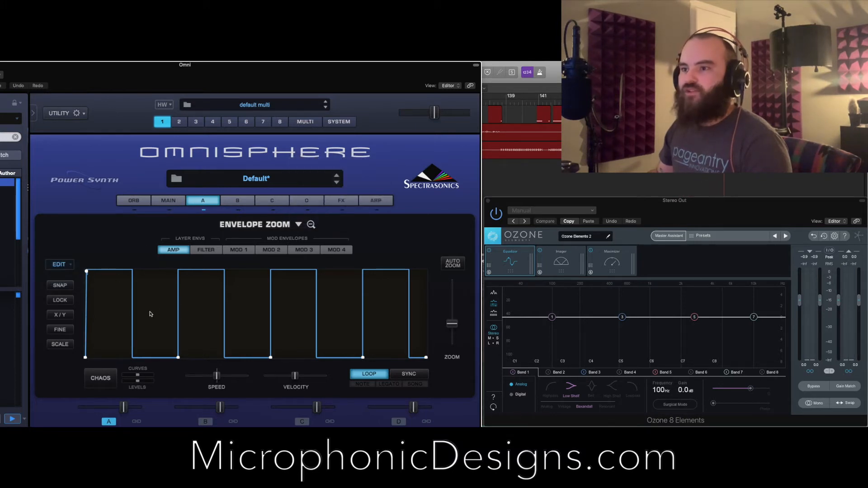
- Change the amp envelope's first two pulses to Curve1 and move the low point between them slightly earlier
right_click(131, 293)
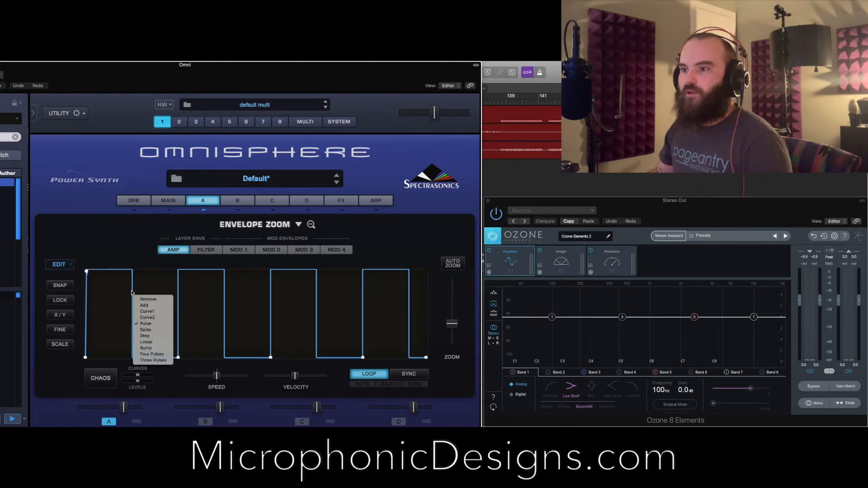
click(141, 311)
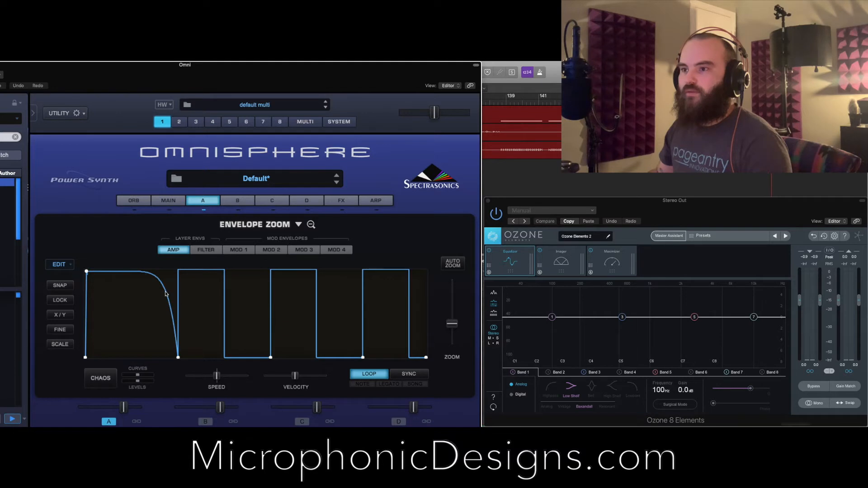
right_click(222, 298)
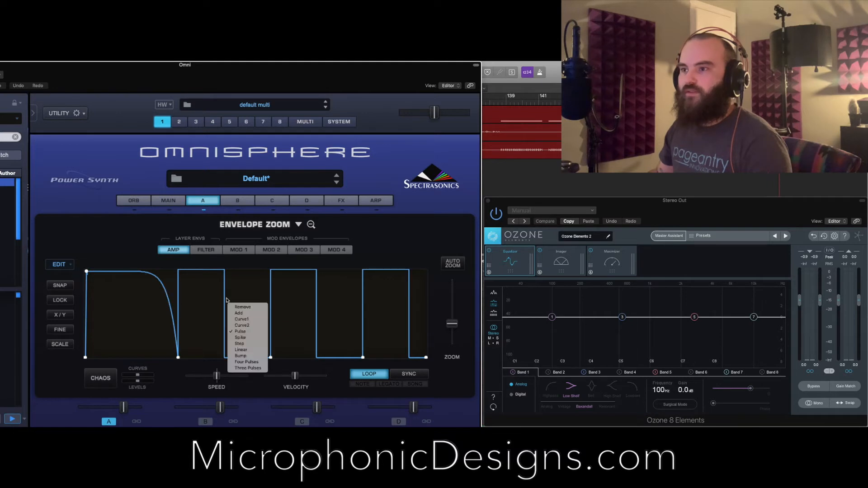
click(239, 322)
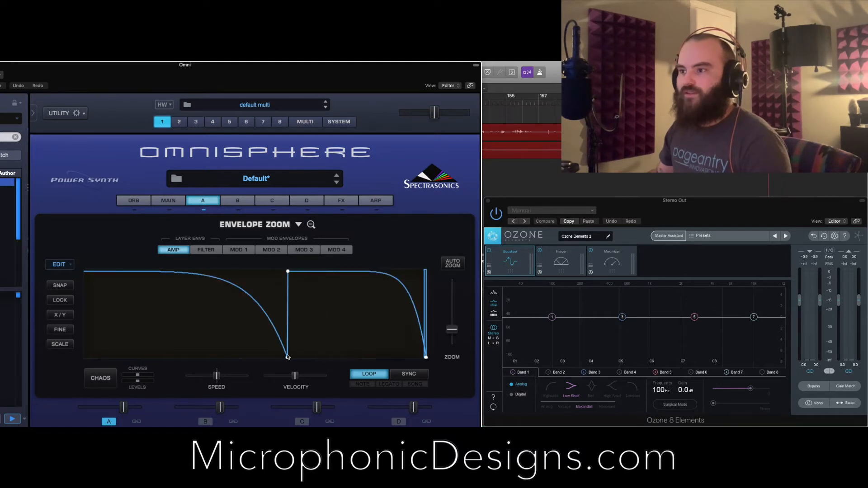
drag(287, 357, 277, 359)
drag(340, 330, 320, 329)
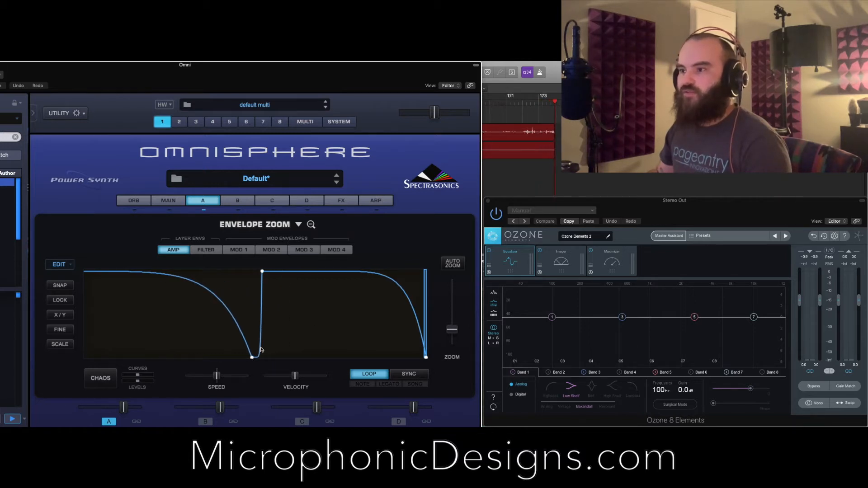
- Change the amp envelope's third pulse to Curve1 and raise its starting point to full level
drag(329, 301, 140, 327)
drag(297, 335, 108, 336)
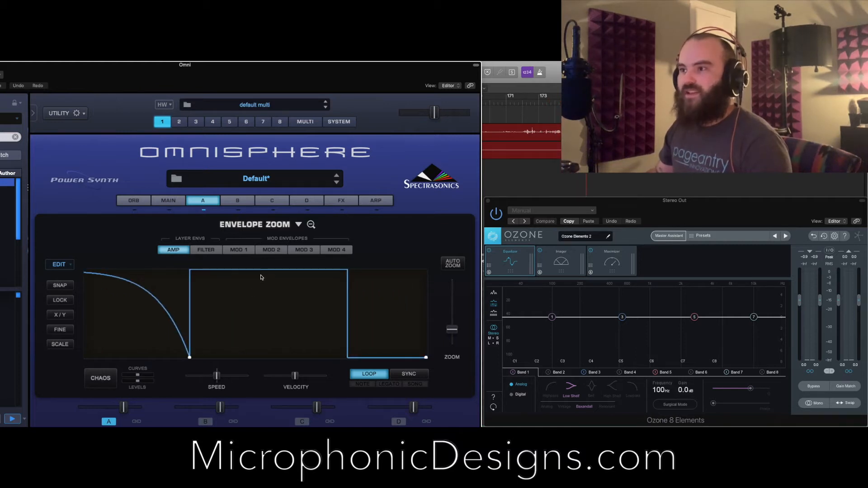
right_click(261, 278)
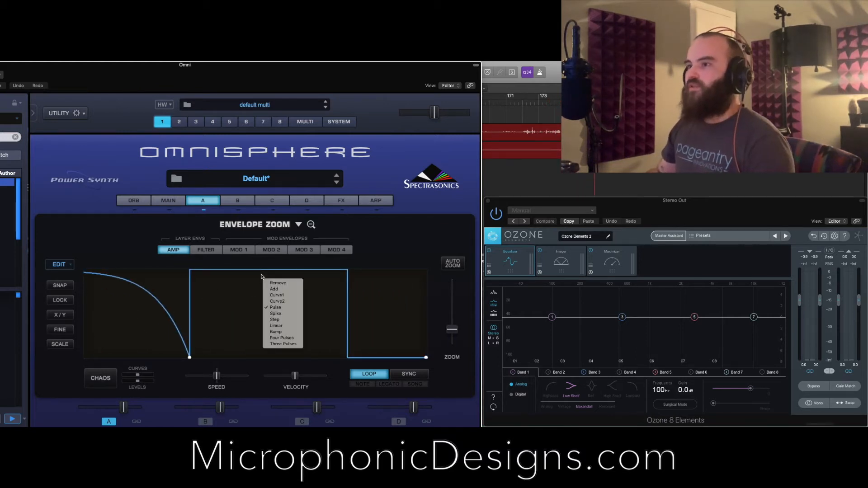
click(274, 295)
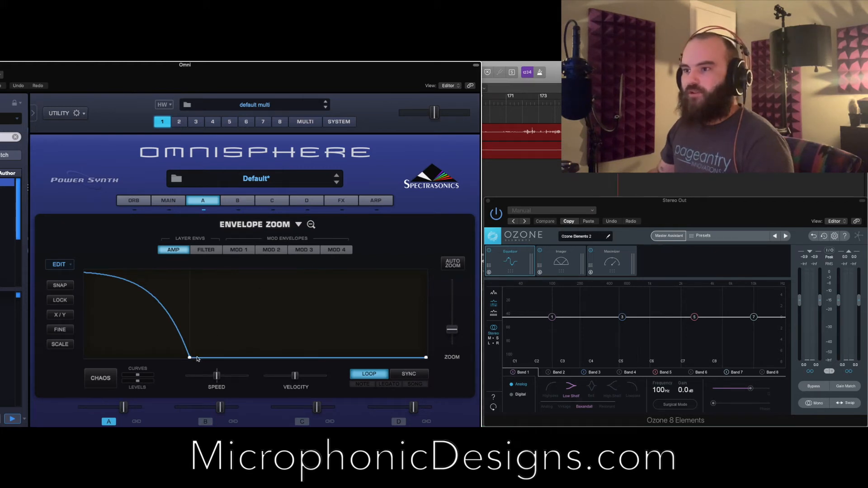
drag(191, 358, 189, 264)
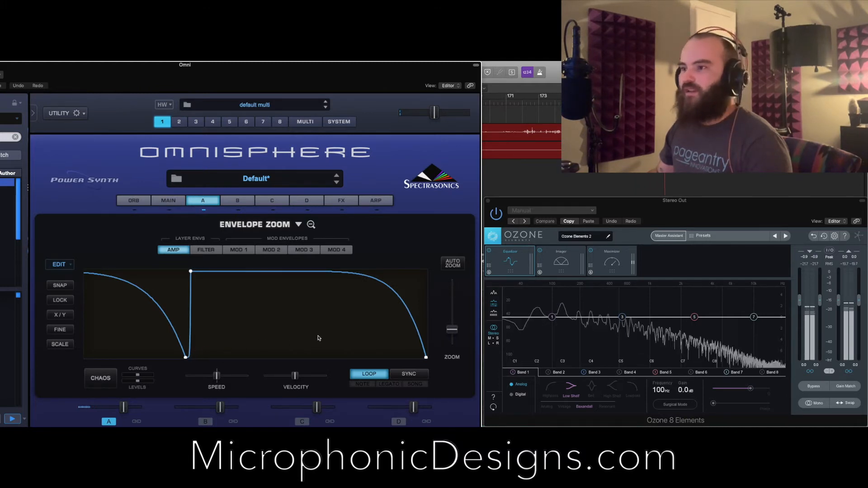
- Check the end of the amp envelope and its full four-pulse shape, and return to layer A's main controls
drag(319, 338, 197, 339)
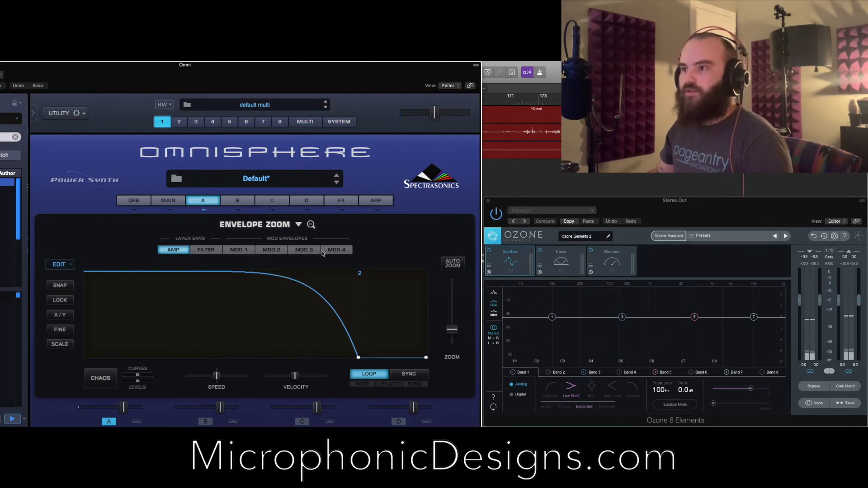
drag(449, 331, 449, 319)
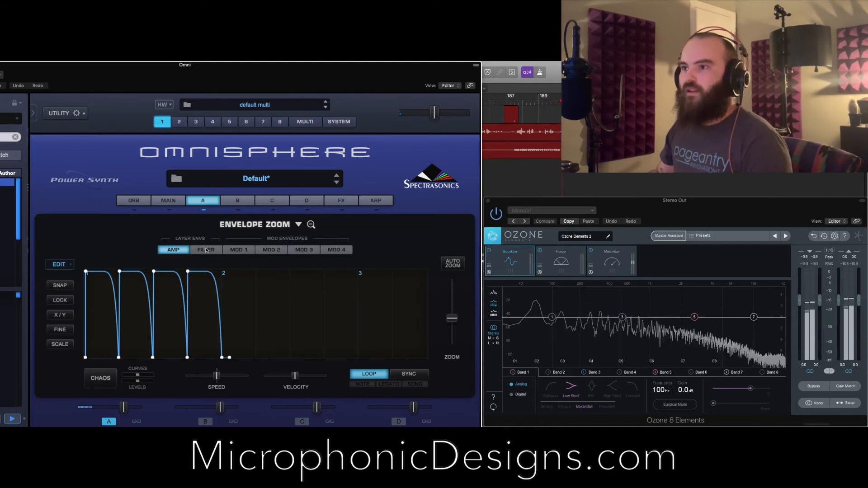
click(204, 201)
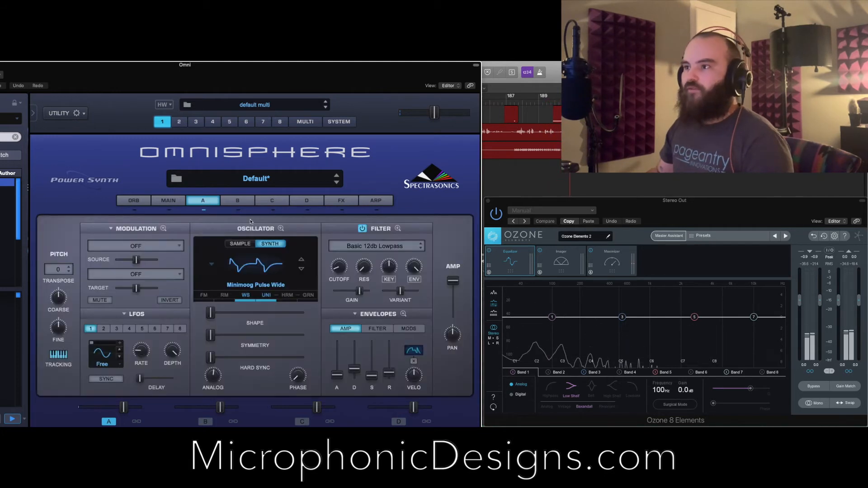
right_click(342, 270)
mouse_move(347, 282)
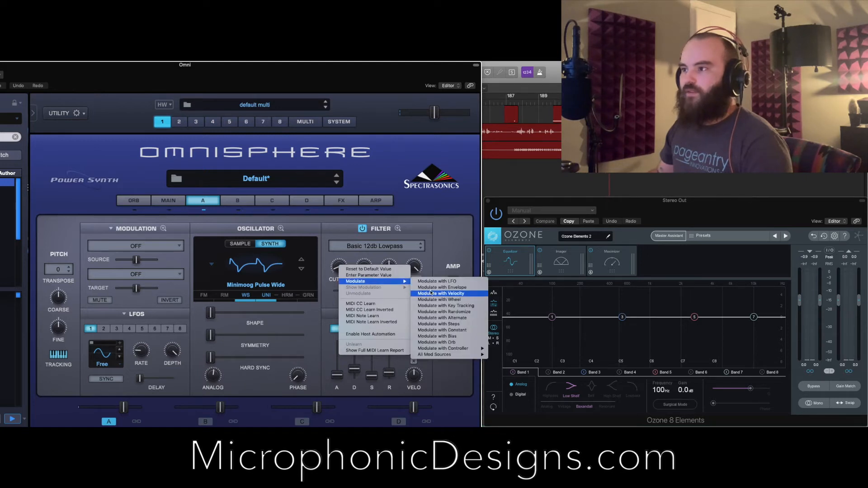
click(443, 249)
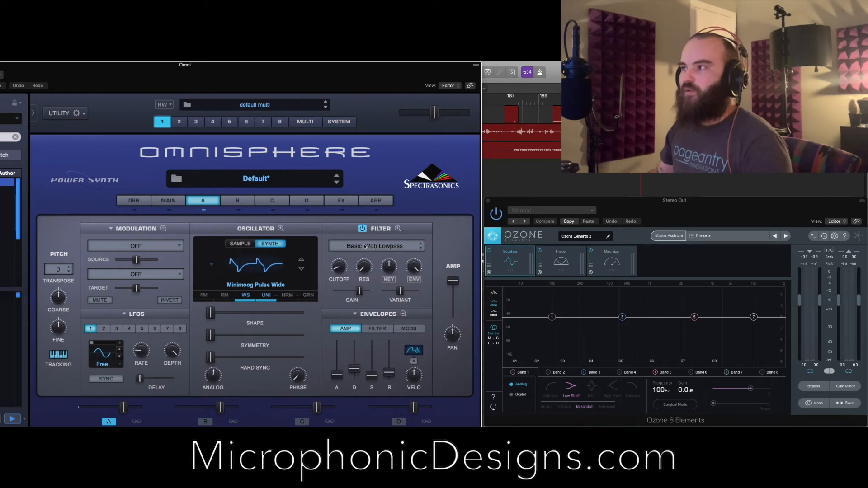
- Modulate layer A's filter cutoff with the Wheel and rearrange the plugin windows to expose the modulation routing
right_click(337, 266)
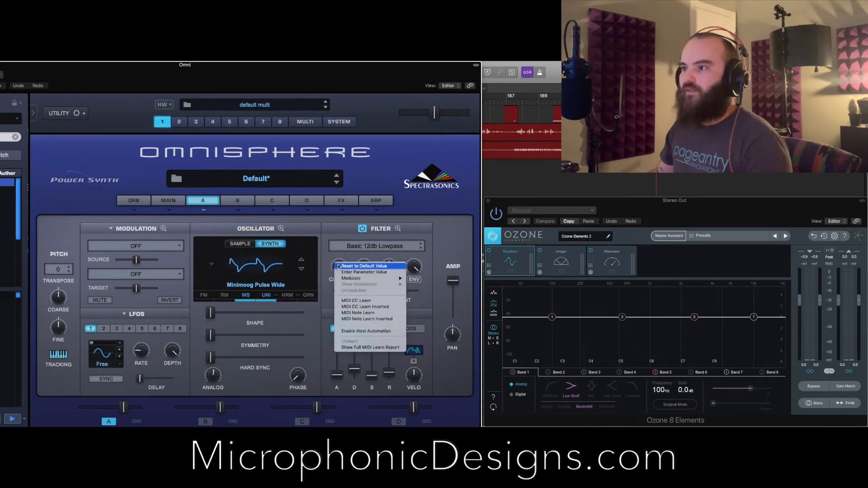
mouse_move(389, 278)
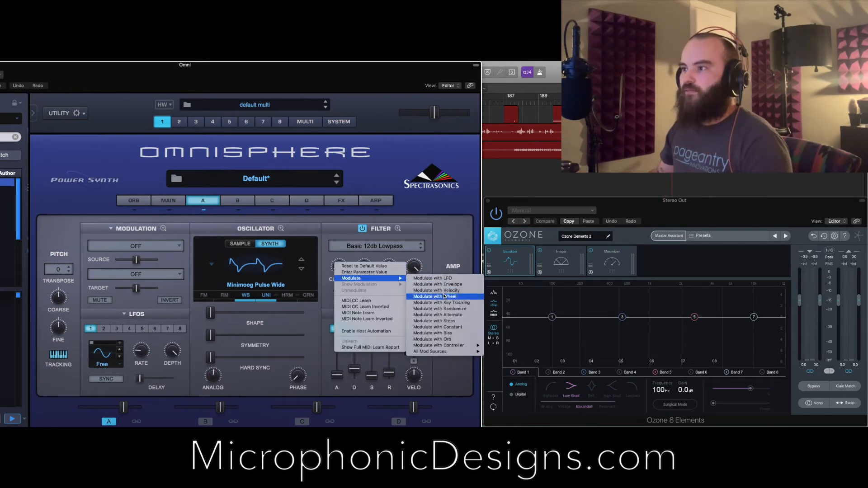
click(443, 296)
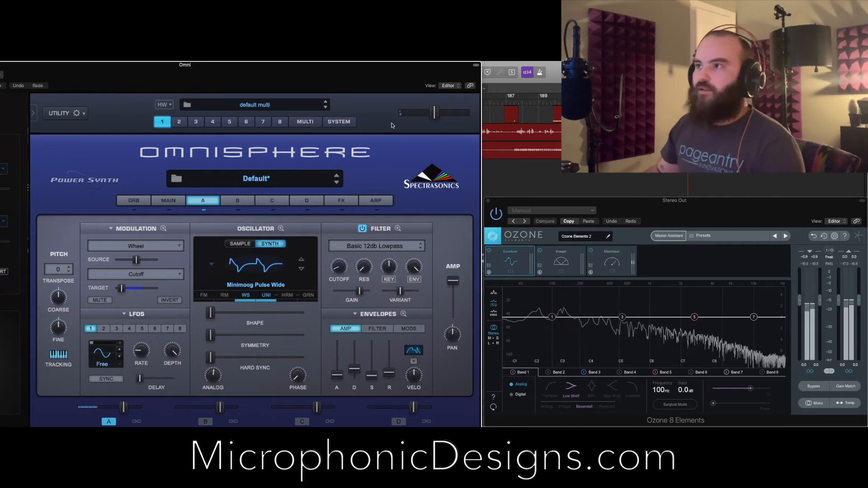
drag(254, 86, 352, 86)
drag(661, 211, 739, 211)
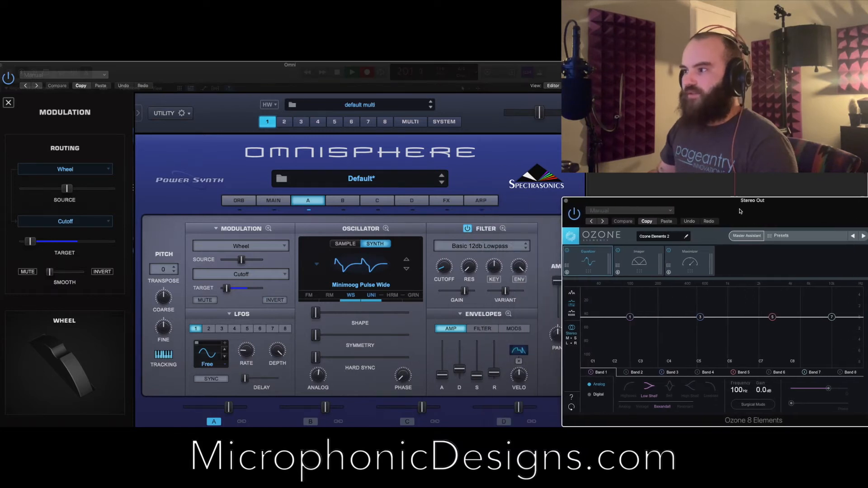
click(460, 88)
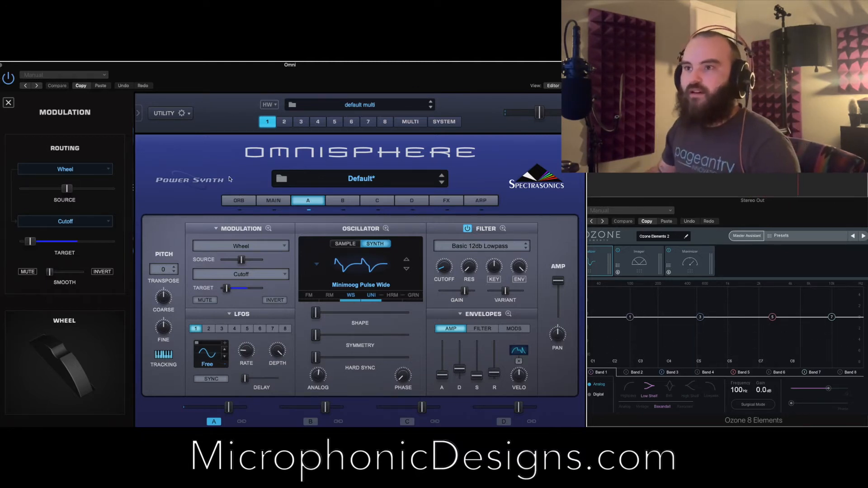
- Raise the Wheel source amount slightly and lower the Cutoff target to about 0.05 kHz
drag(76, 194, 76, 192)
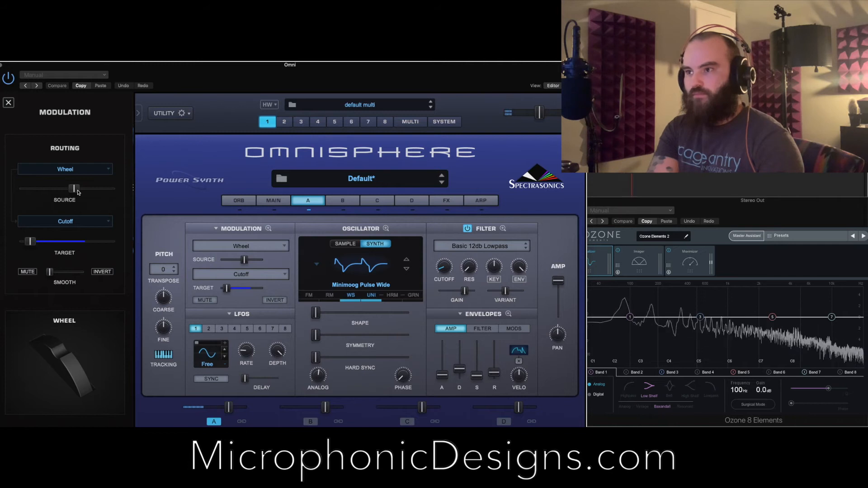
mouse_move(33, 241)
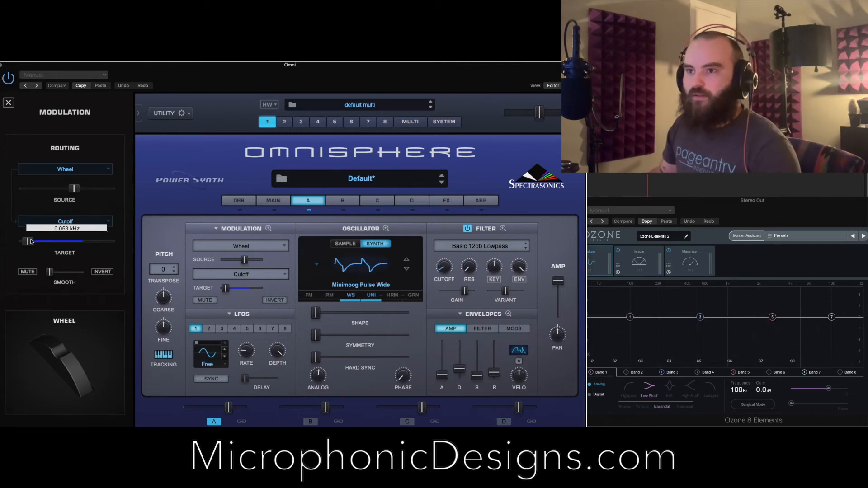
mouse_move(74, 191)
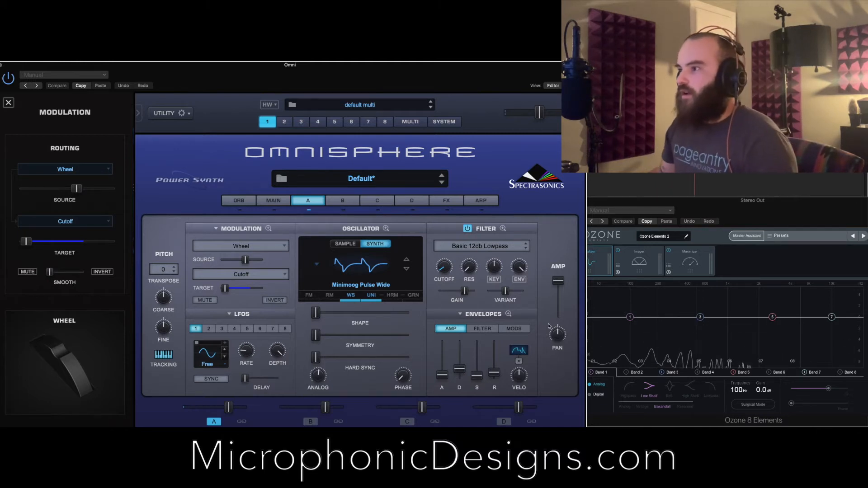
- Open layer A's filter envelope in the enlarged view and reset its first pulse to the Spike shape
click(482, 329)
click(508, 314)
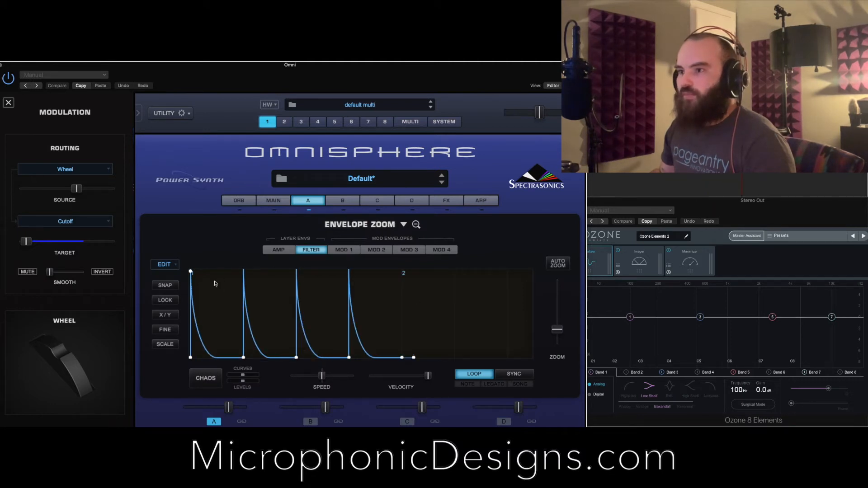
drag(190, 272, 184, 307)
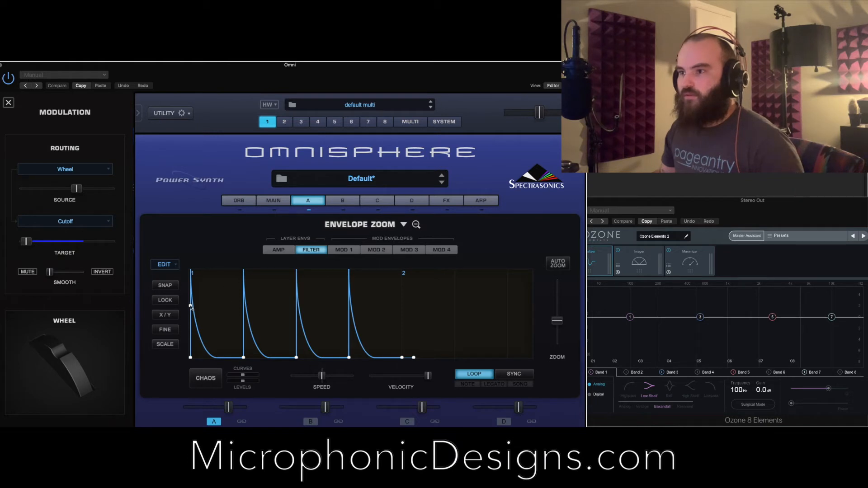
right_click(191, 306)
right_click(201, 359)
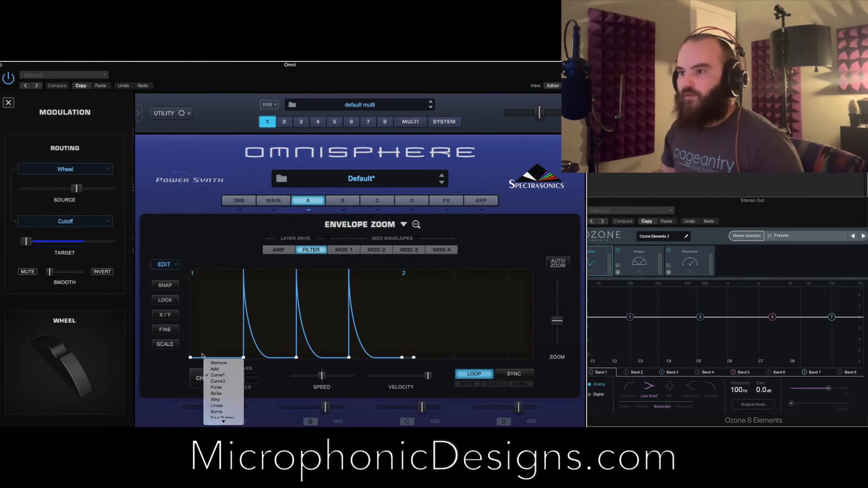
click(213, 394)
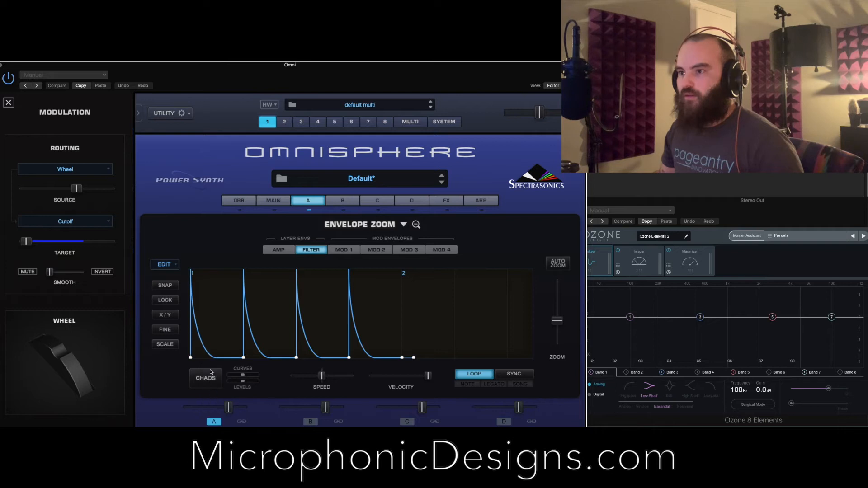
- Lower the peaks of the filter envelope's four spikes to 0.600 and audition the patch
drag(191, 273, 190, 307)
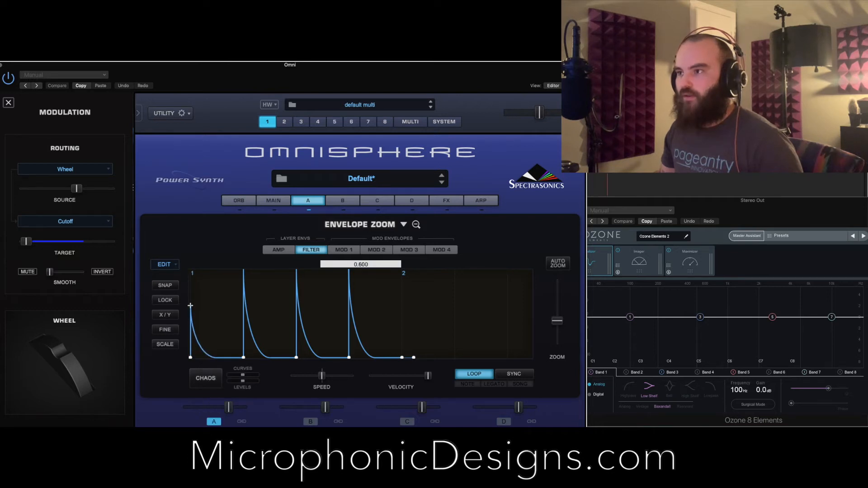
drag(244, 271, 244, 306)
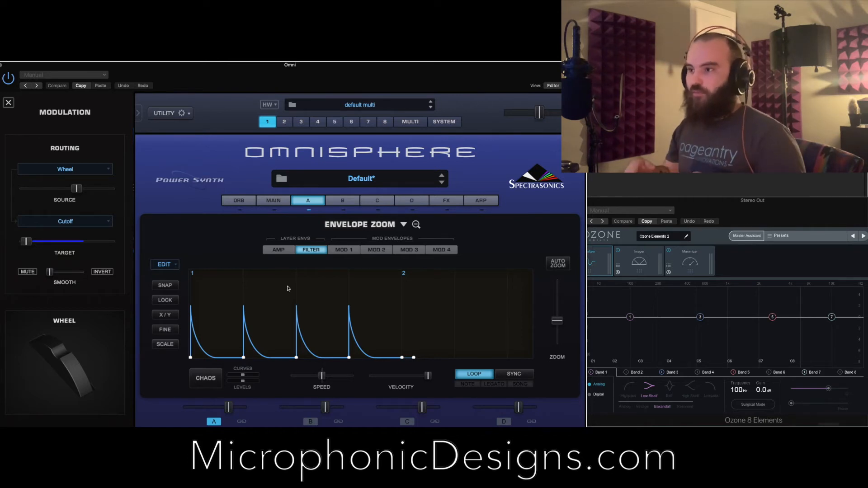
key(space)
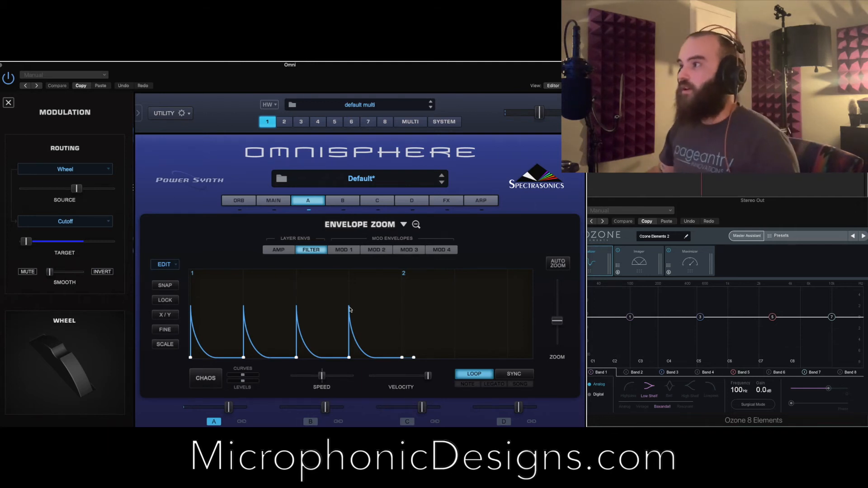
- Return to layer A's main controls and try a higher oscillator Shape setting
click(278, 204)
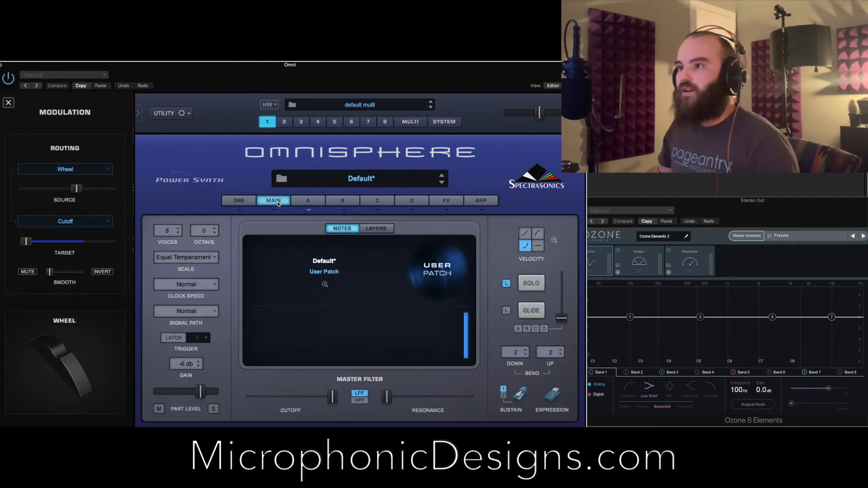
click(298, 202)
click(417, 226)
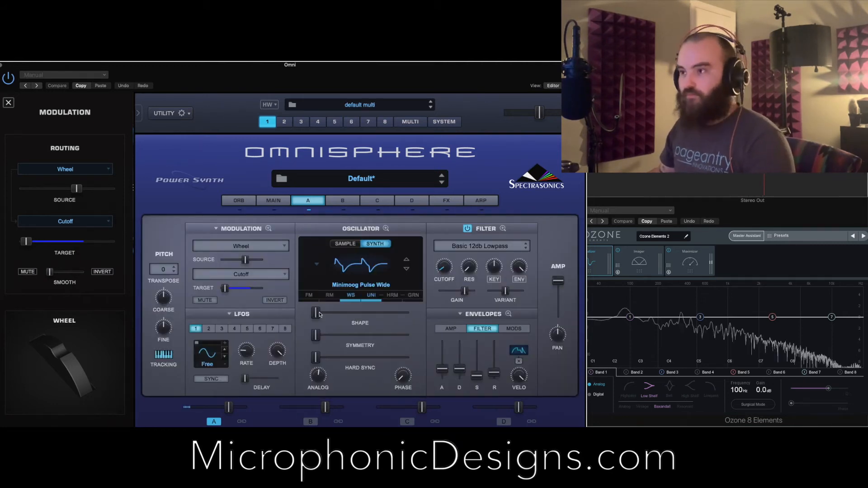
drag(319, 314, 348, 315)
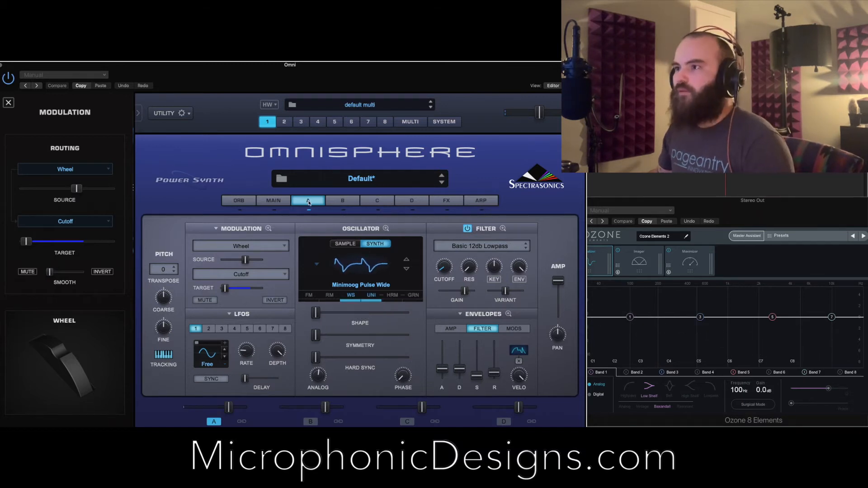
- Open the waveshaper settings of layer A's oscillator
click(385, 229)
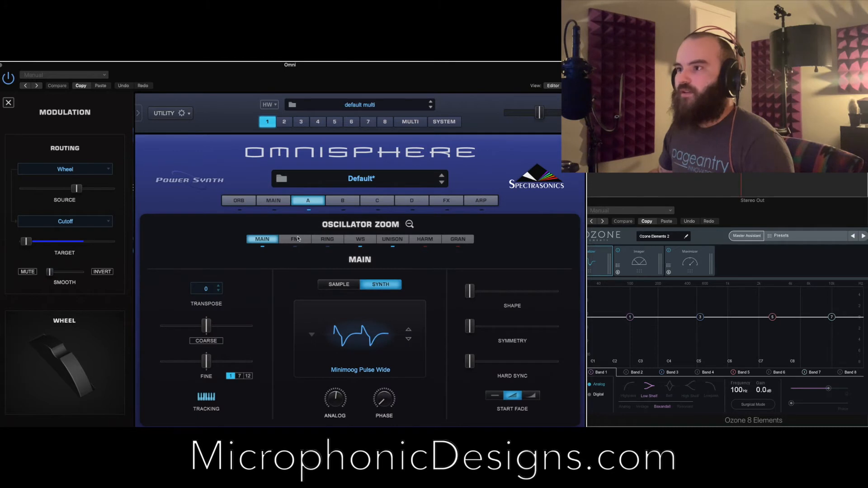
click(359, 240)
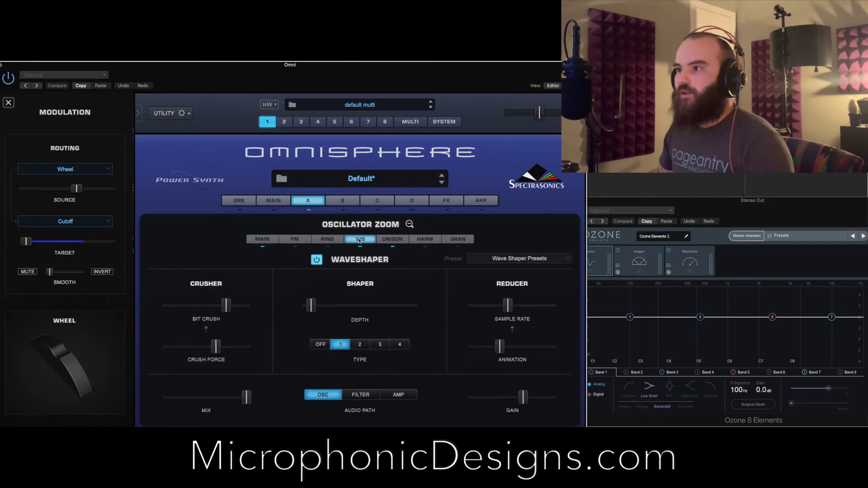
right_click(227, 305)
mouse_move(229, 320)
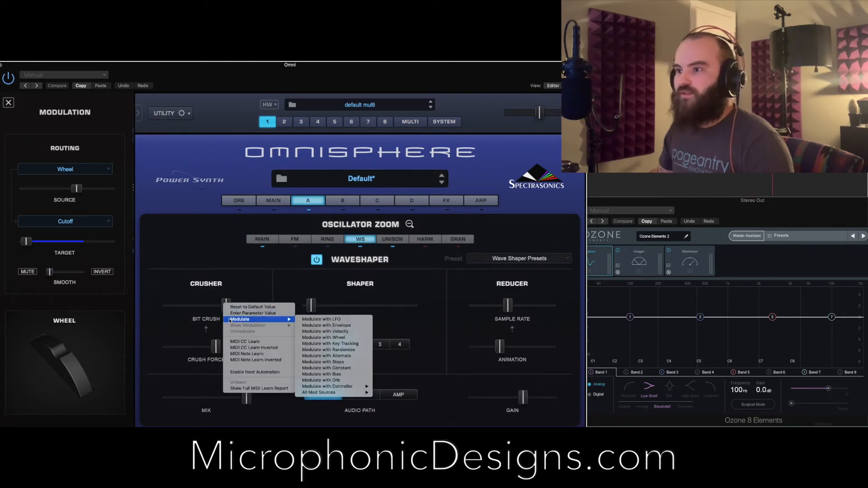
click(193, 320)
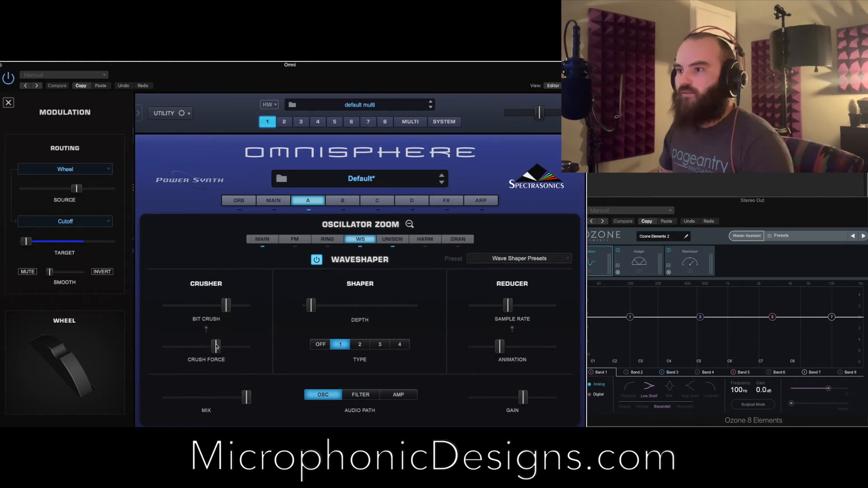
- Modulate the waveshaper's Bit Crush with the Wheel and lower its target level to roughly a third of the range
right_click(226, 309)
mouse_move(271, 320)
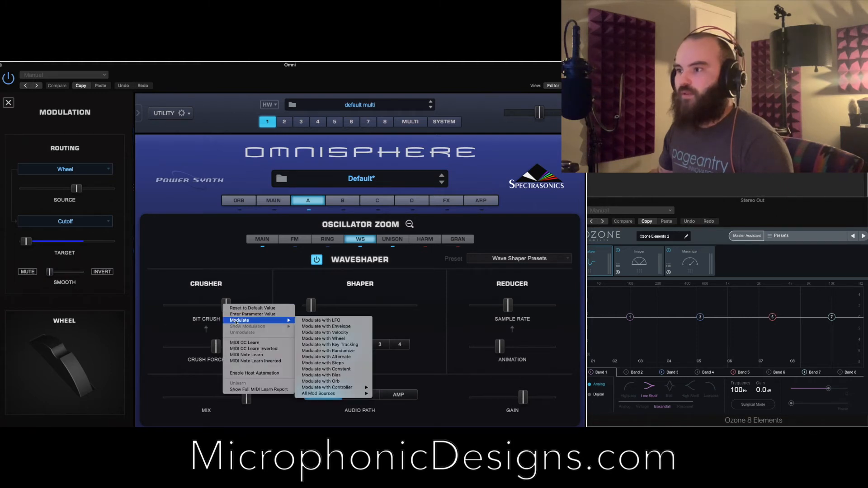
click(314, 339)
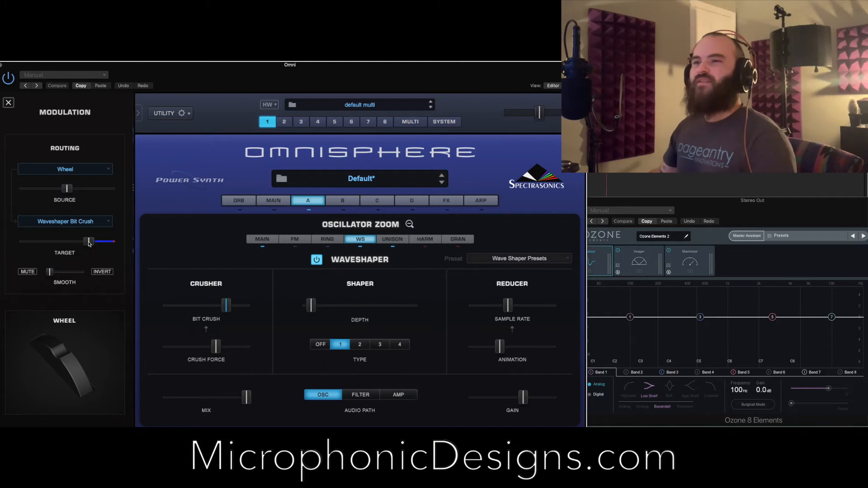
drag(89, 243, 48, 249)
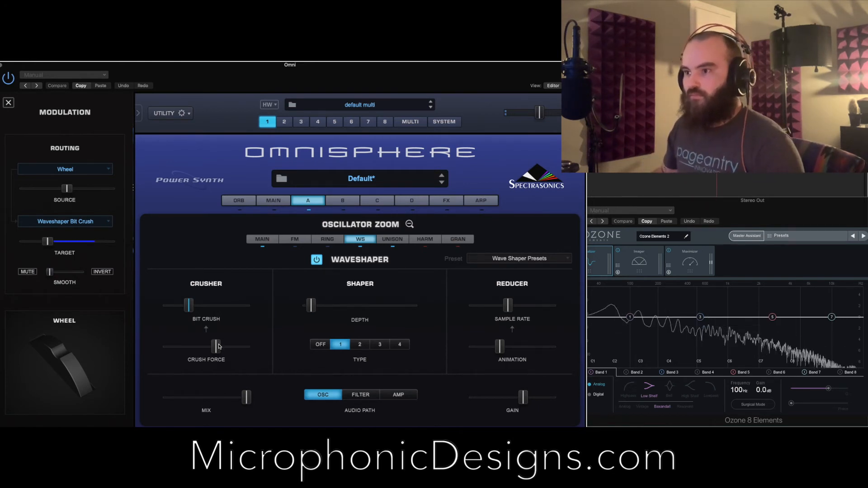
- Try a Crush Force of 0.000 while listening and bring it back to slightly above the middle
drag(219, 346, 166, 355)
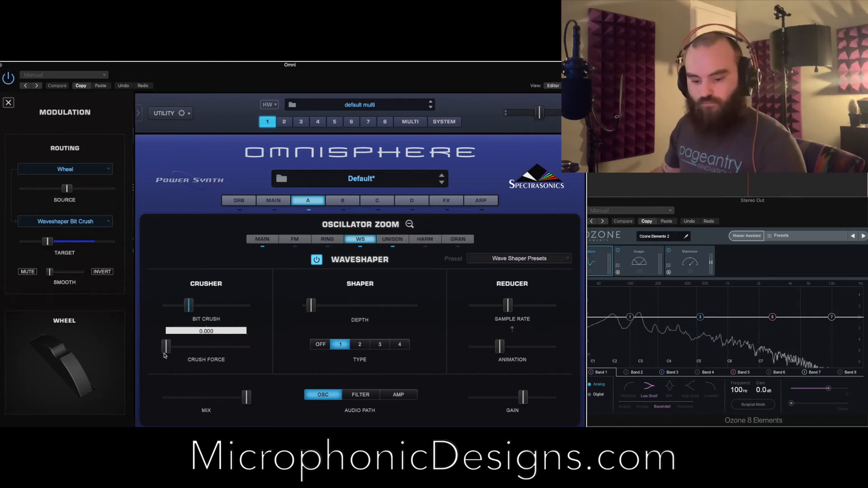
click(218, 347)
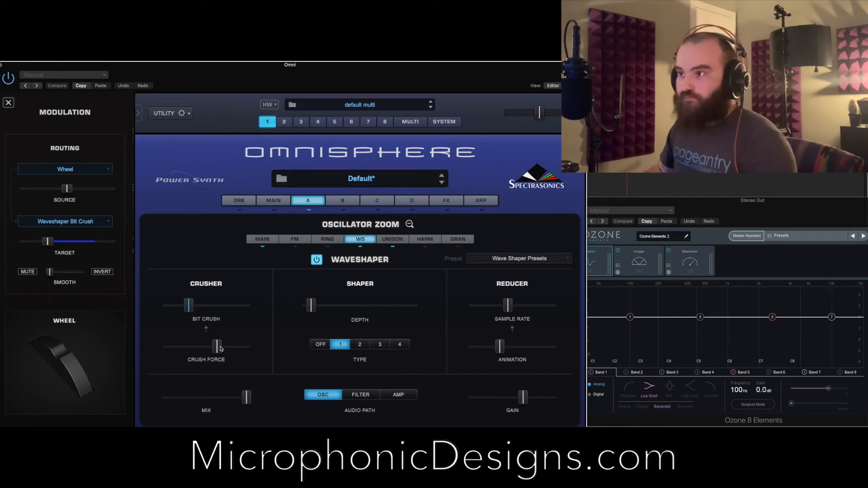
- Add a PRO-Verb reverb in the first slot of the patch's Aux effects rack
click(308, 201)
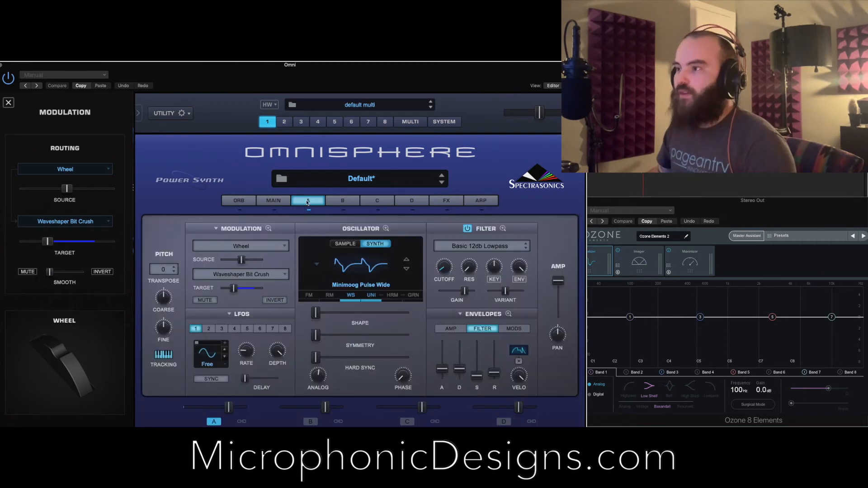
click(454, 201)
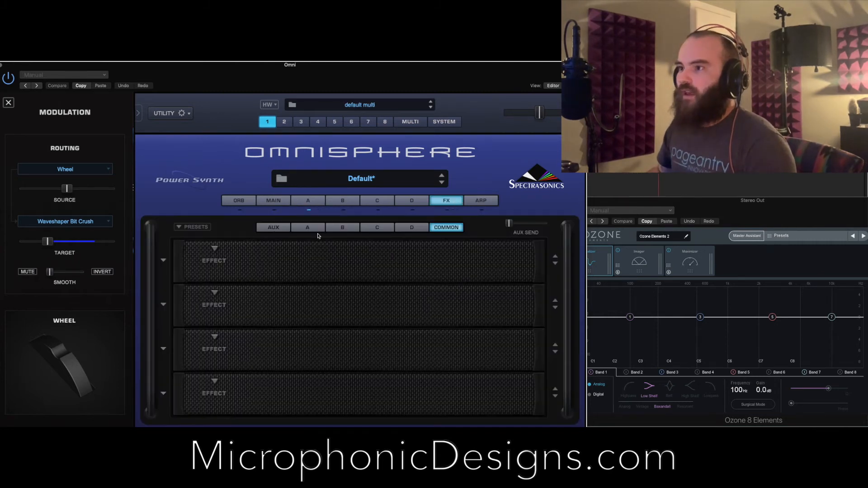
click(273, 228)
click(214, 247)
mouse_move(244, 309)
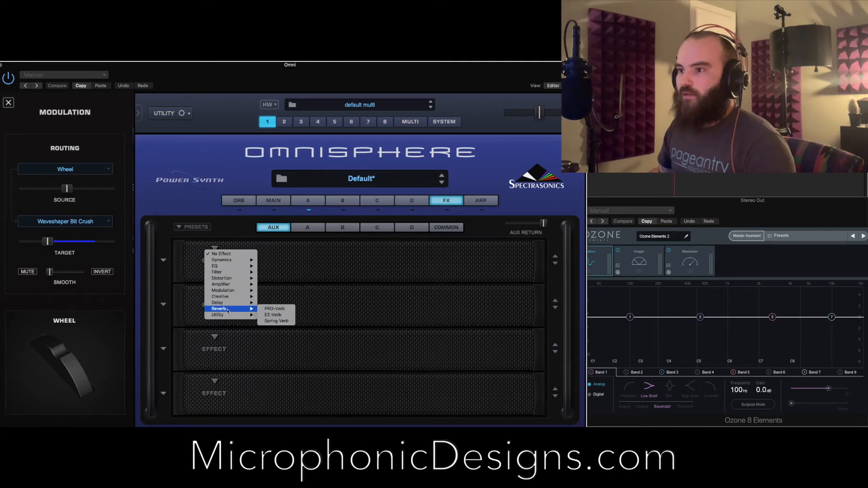
click(276, 309)
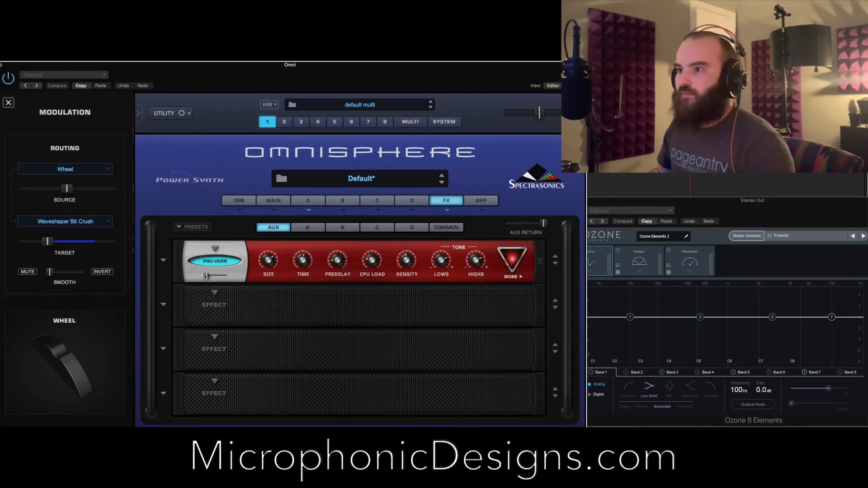
- Raise the PRO-Verb's mix on the Aux rack to about the middle of its range
mouse_move(204, 276)
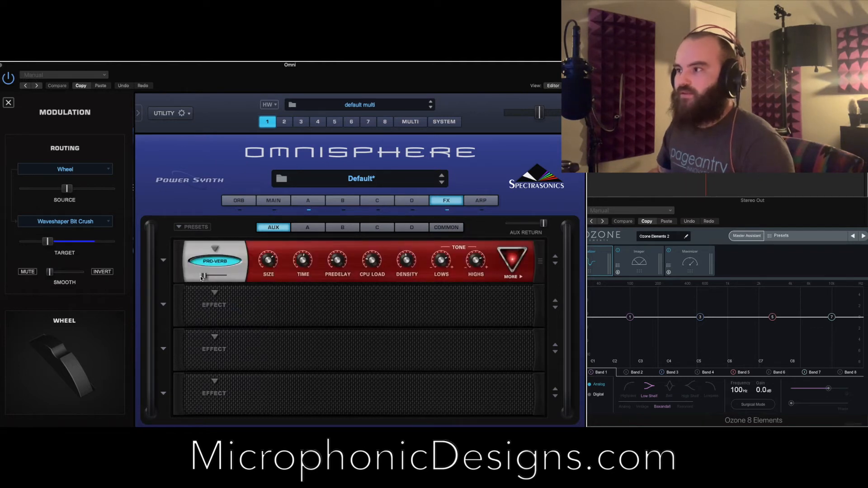
click(300, 227)
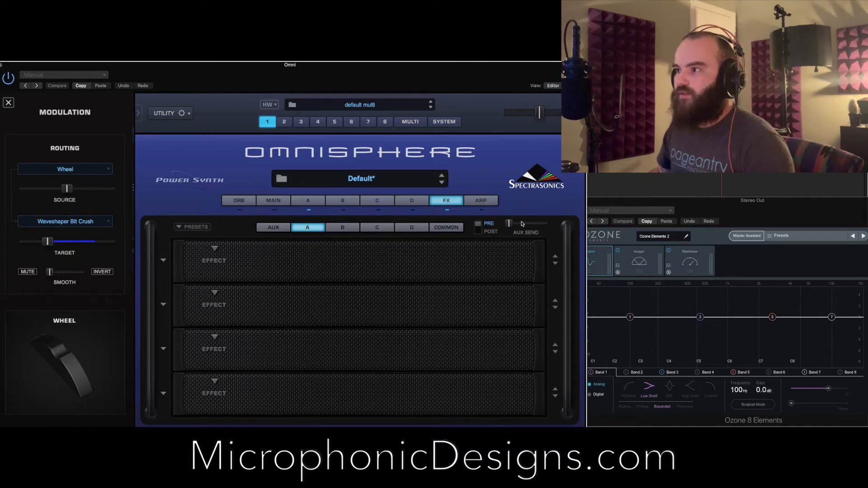
click(280, 228)
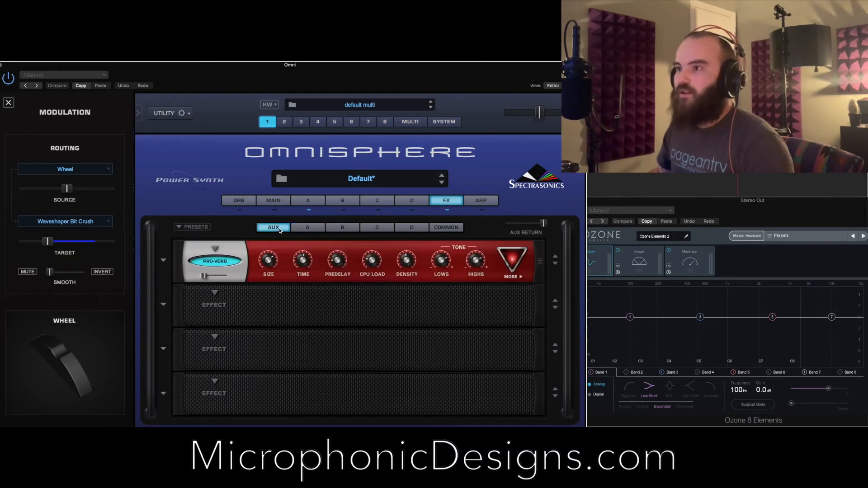
drag(202, 277, 216, 280)
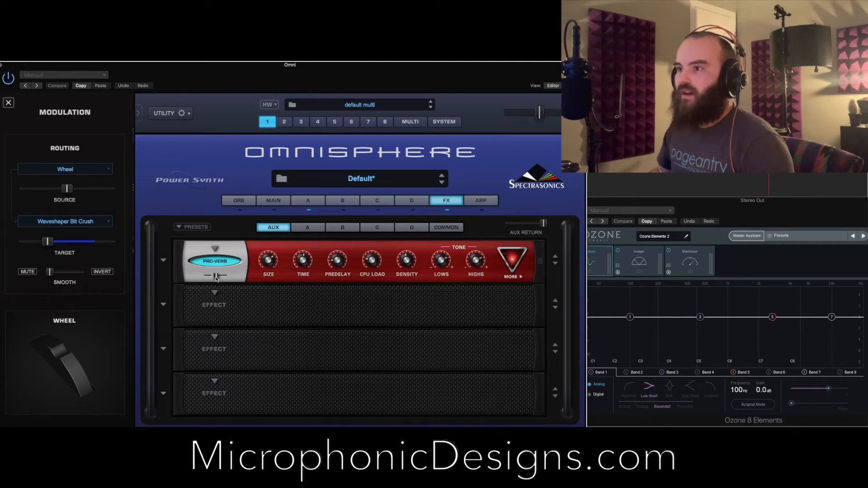
- Fine-tune the PRO-Verb's reverb time and set its pre-delay to 20 ms
mouse_move(273, 264)
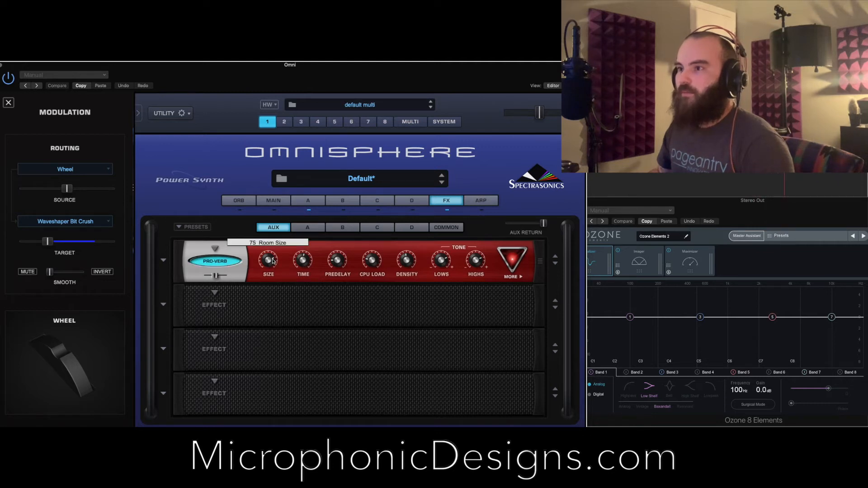
drag(302, 262, 301, 258)
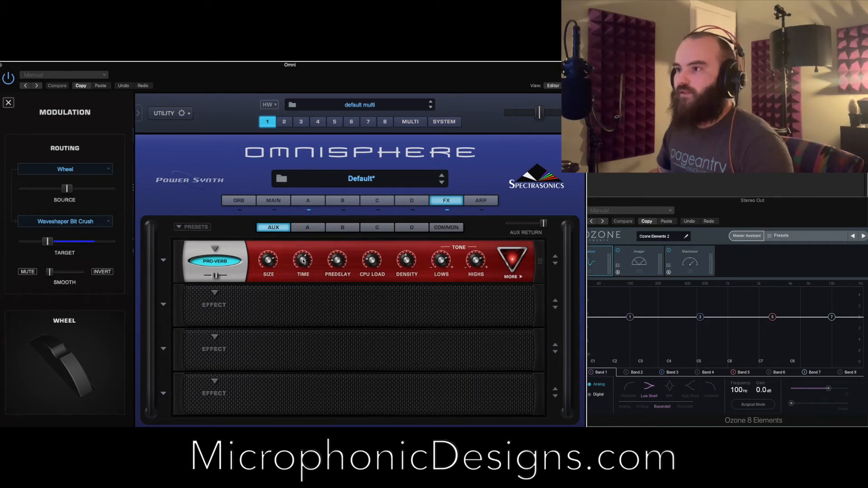
mouse_move(339, 264)
drag(339, 263, 340, 262)
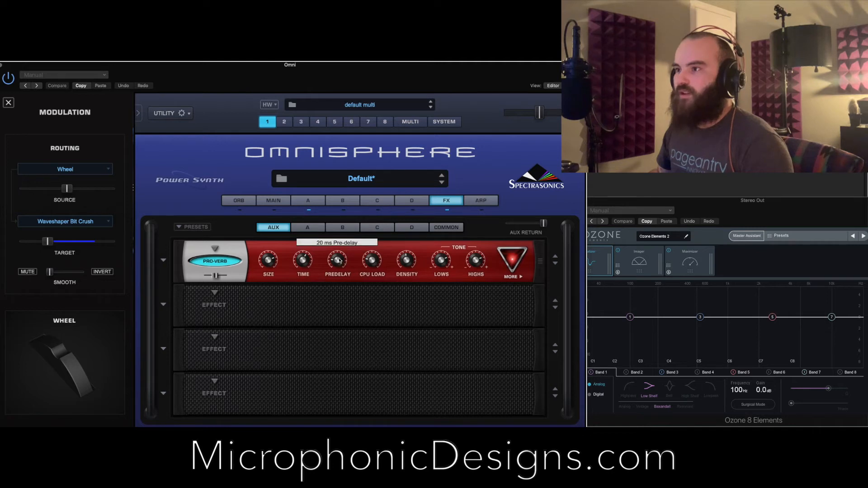
mouse_move(372, 260)
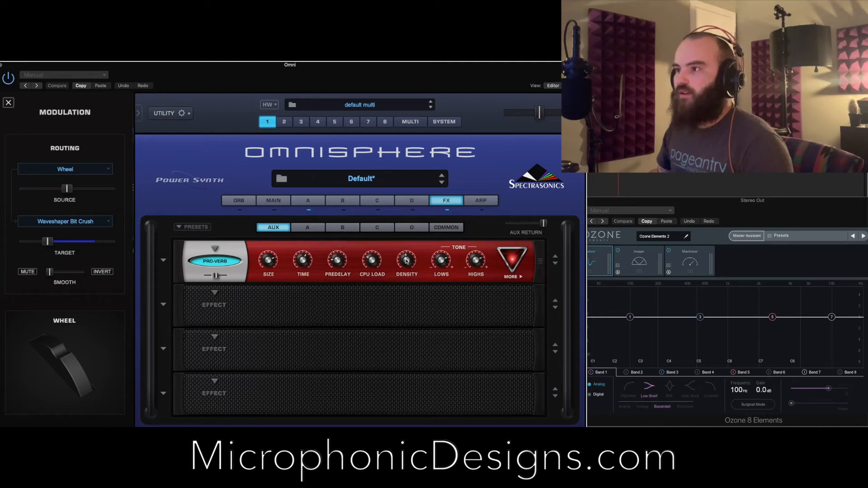
- Open the PRO-Verb's additional reverb shaping settings and adjust the Hi Time and Lo Time
click(511, 262)
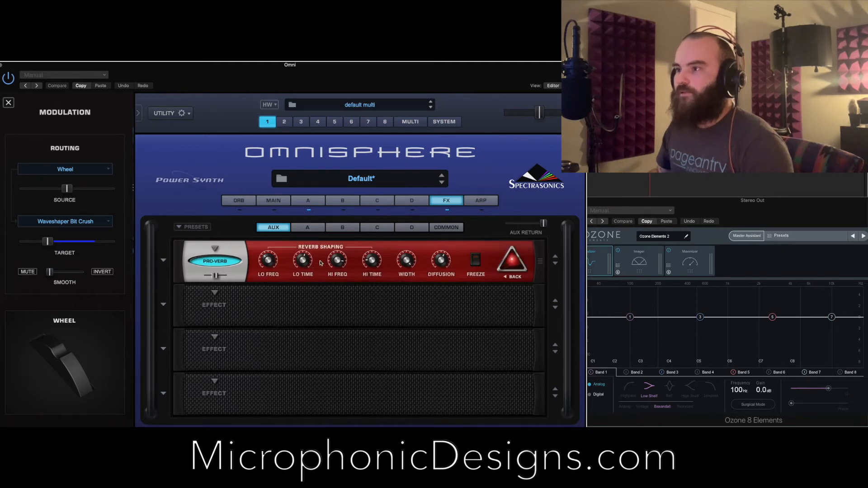
drag(372, 261, 372, 249)
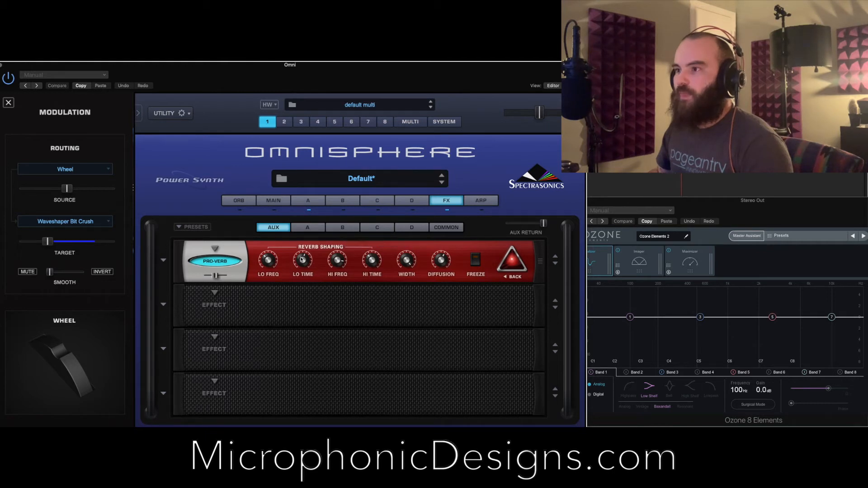
drag(302, 259, 303, 261)
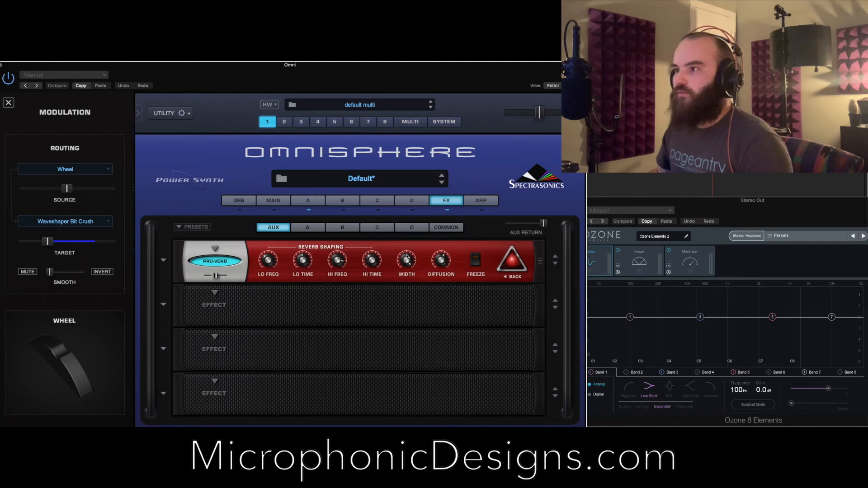
- Modulate layer A's Aux Send with the Wheel
click(309, 228)
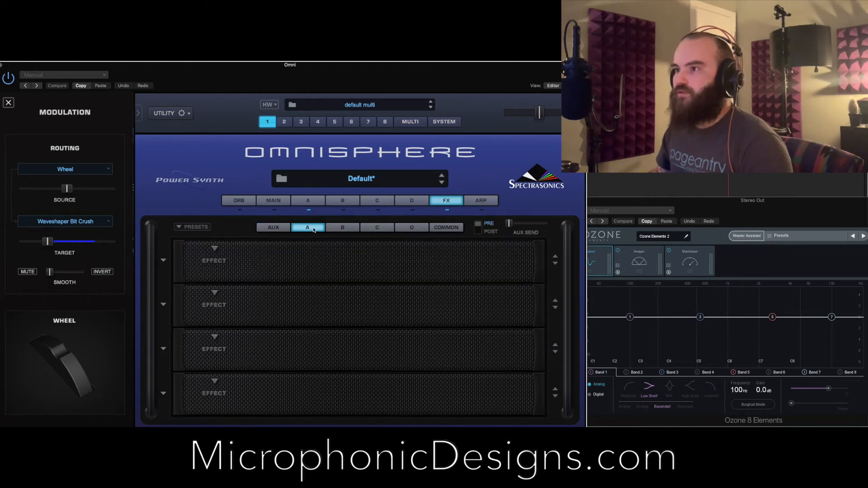
right_click(508, 223)
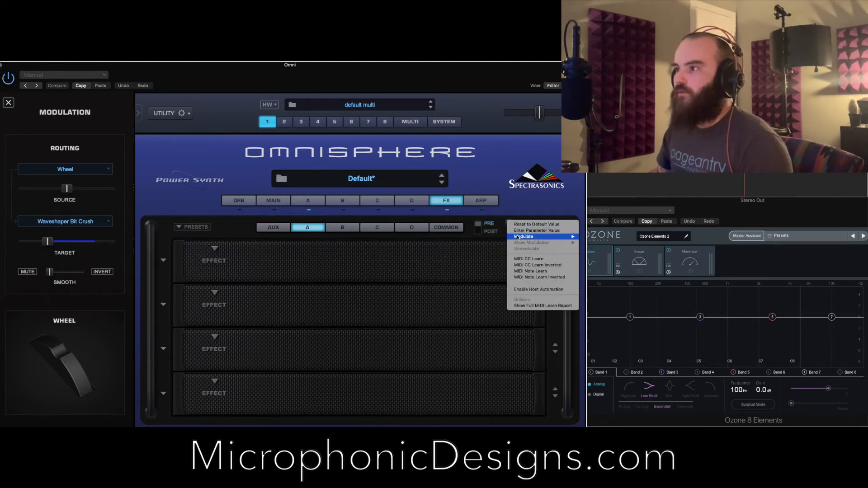
mouse_move(542, 237)
click(601, 255)
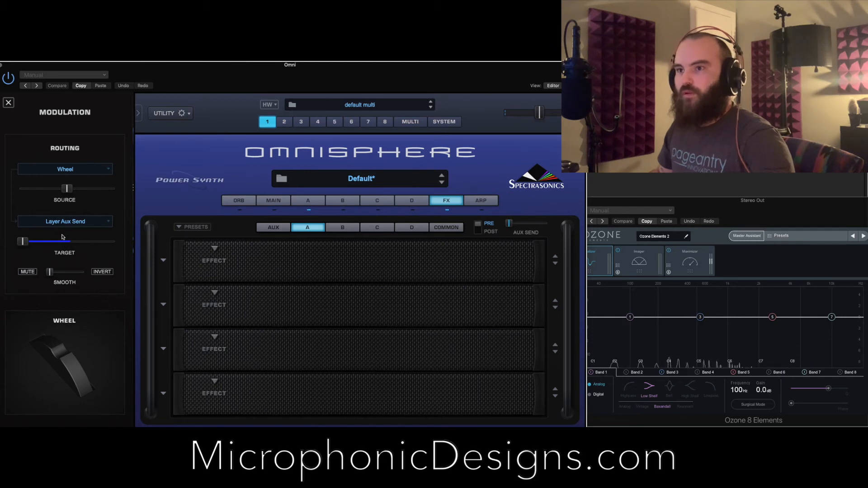
- Raise the Wheel's source depth for the Layer Aux Send modulation to maximum and back it off slightly
drag(67, 188, 125, 194)
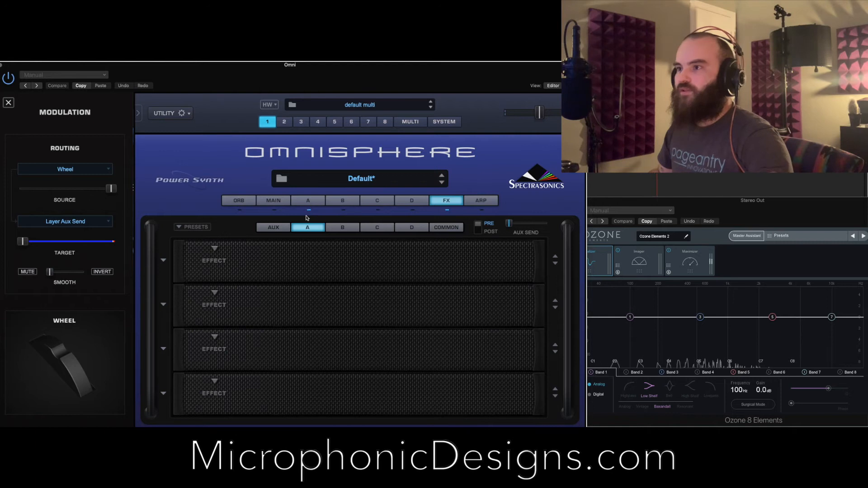
click(275, 228)
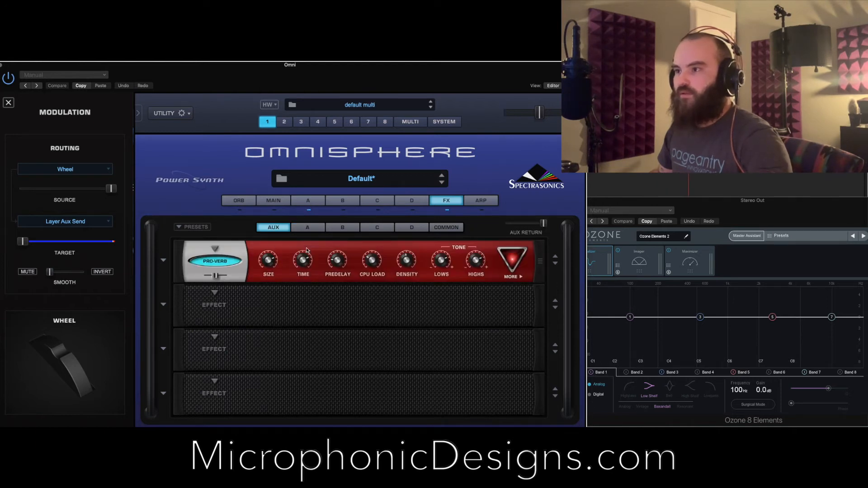
mouse_move(266, 265)
drag(110, 189, 107, 189)
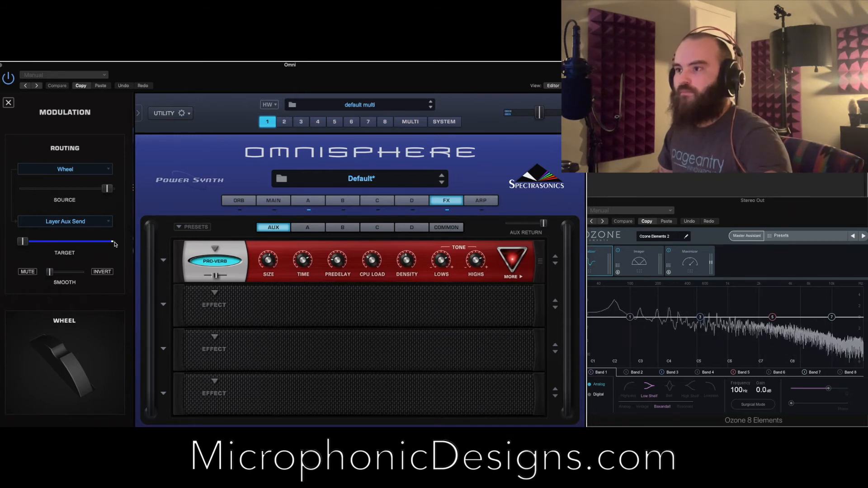
- In the PRO-Verb's reverb shaping, set Lo Freq to 127 Hz and Lo Time to 30, and lower the Hi Freq crossover
click(512, 262)
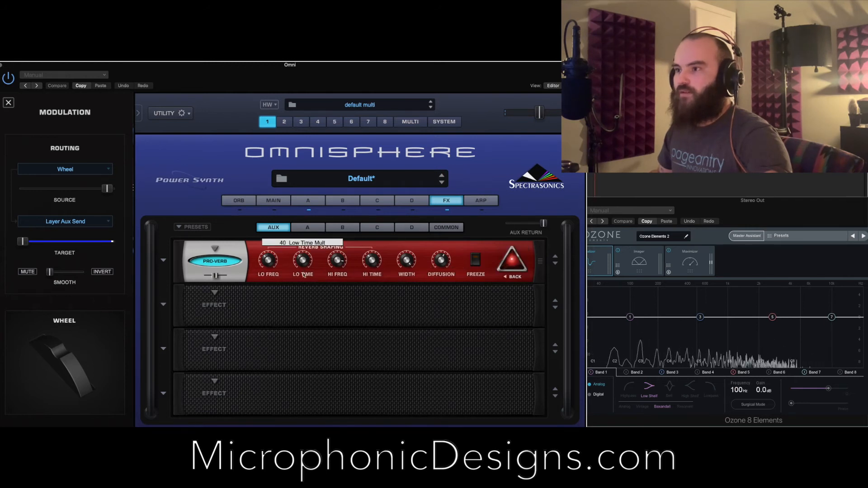
mouse_move(270, 267)
drag(270, 267, 269, 253)
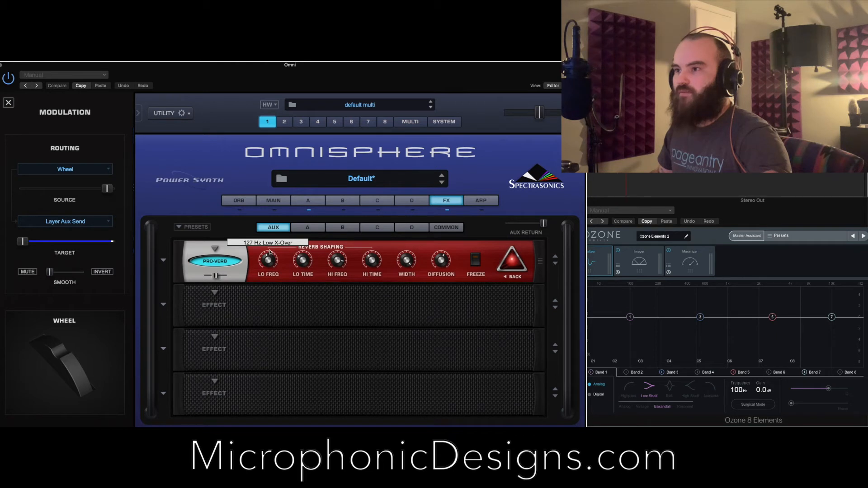
mouse_move(305, 264)
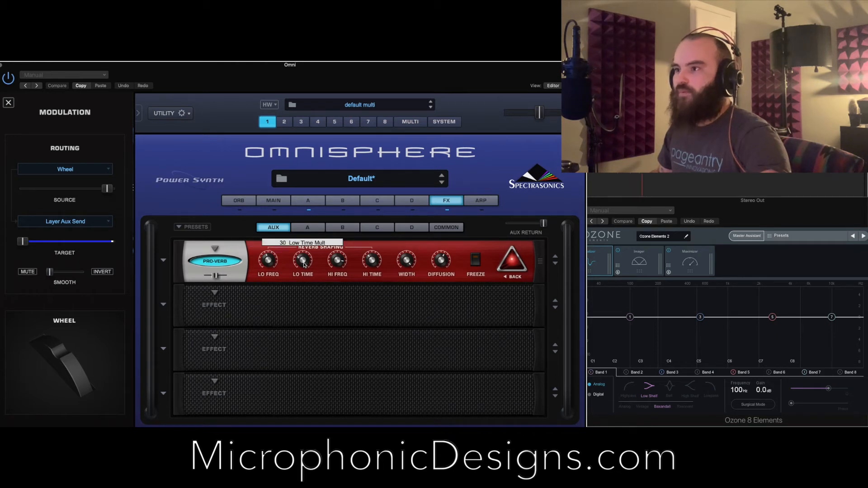
mouse_move(339, 269)
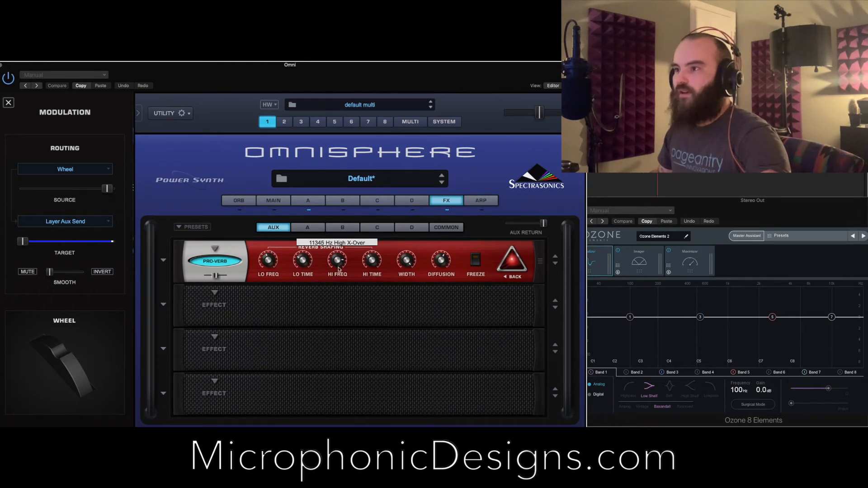
drag(339, 269, 342, 293)
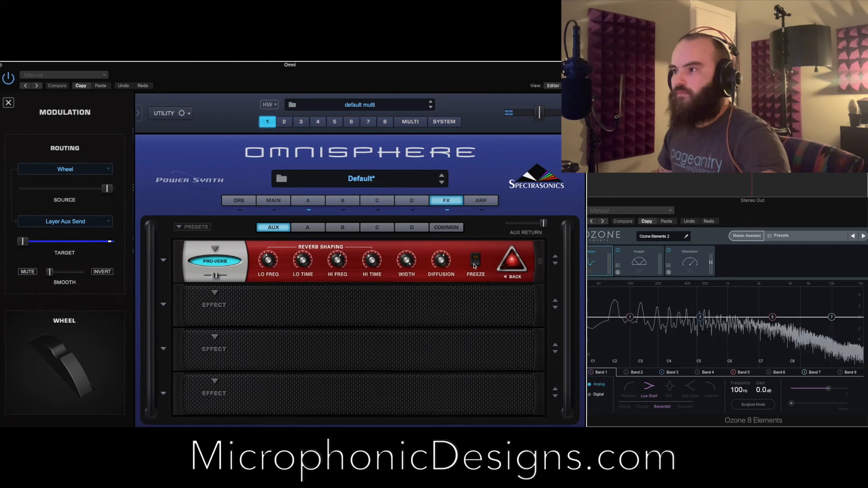
- Try the Big Fat Power Juicer LPF as layer A's filter type
click(309, 201)
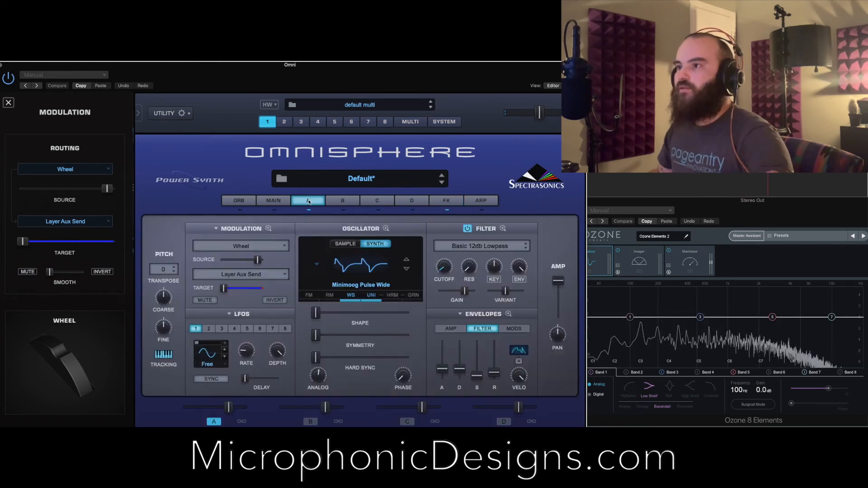
click(487, 245)
mouse_move(477, 247)
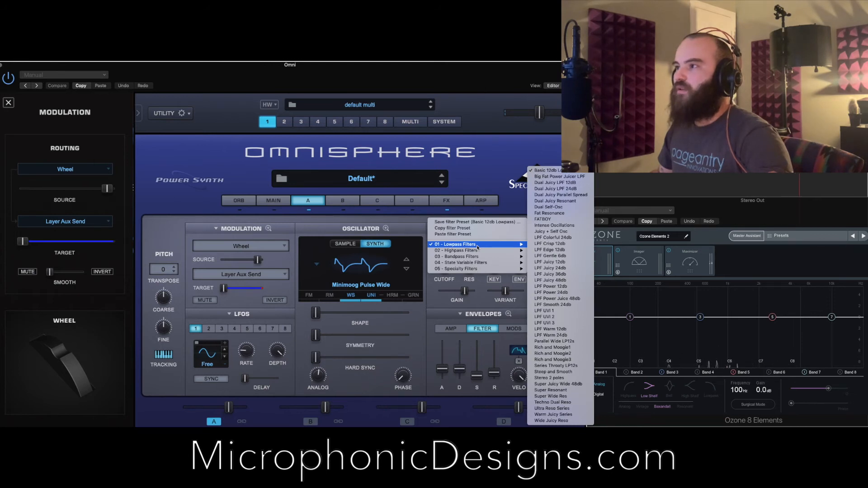
click(581, 176)
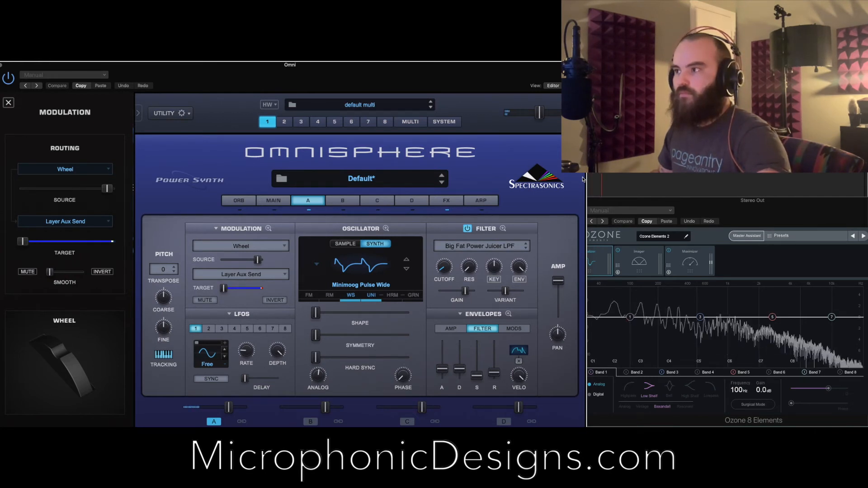
- Try the LPF Edge 12db filter on layer A and turn its resonance down to the minimum
click(492, 242)
mouse_move(492, 238)
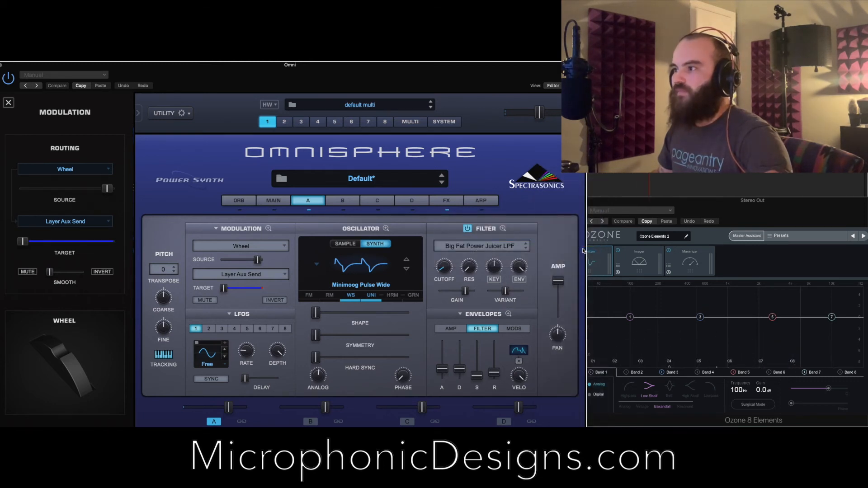
click(583, 250)
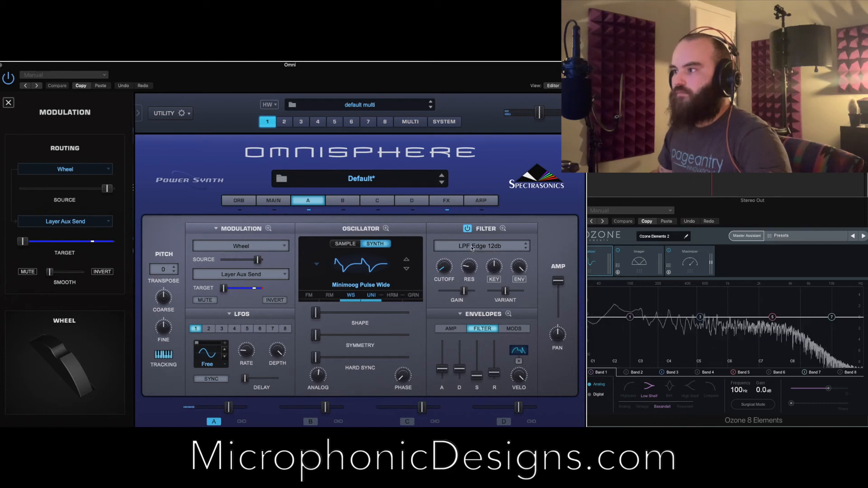
drag(469, 264, 469, 275)
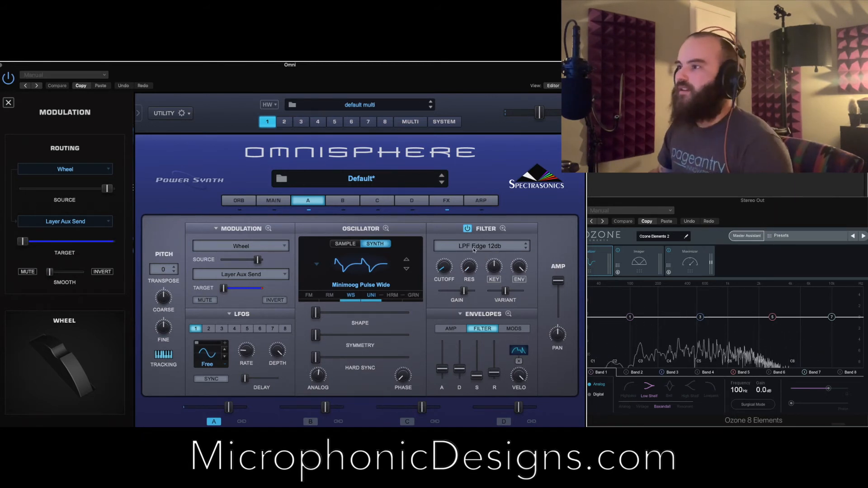
- Switch layer A's filter to LPF Crisp 12db
click(498, 246)
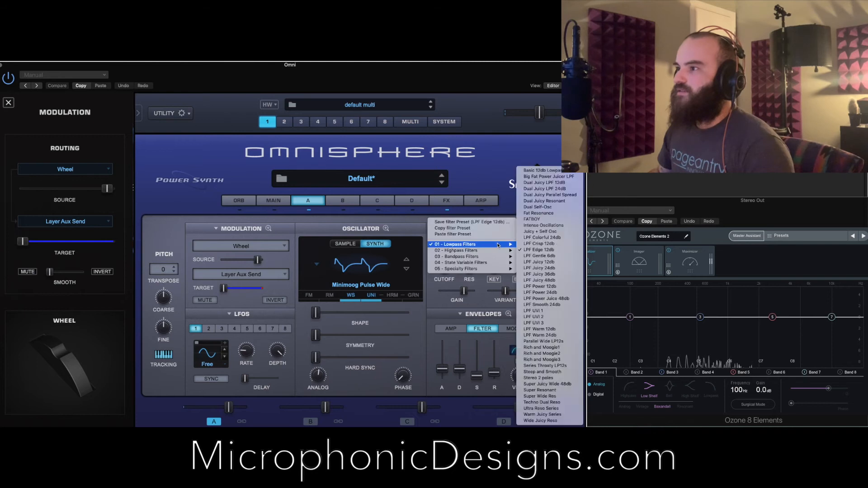
click(550, 244)
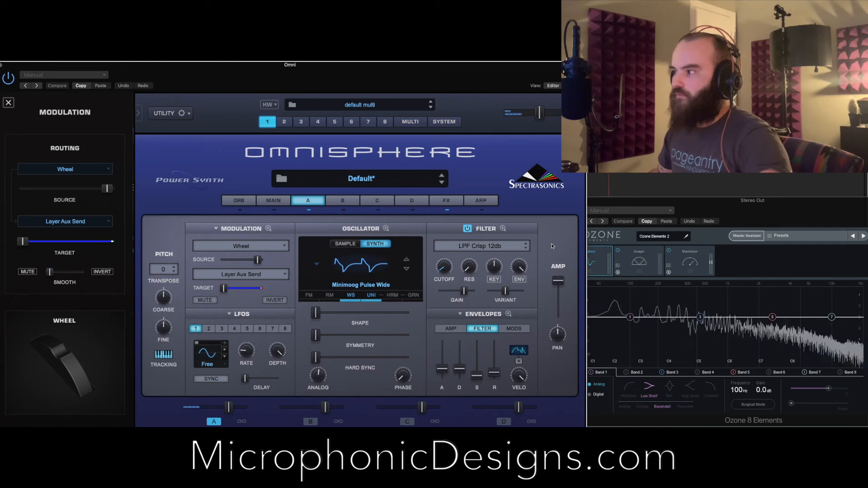
- Switch layer A's filter type to LPF Juicy 12db from the lowpass filters
click(516, 249)
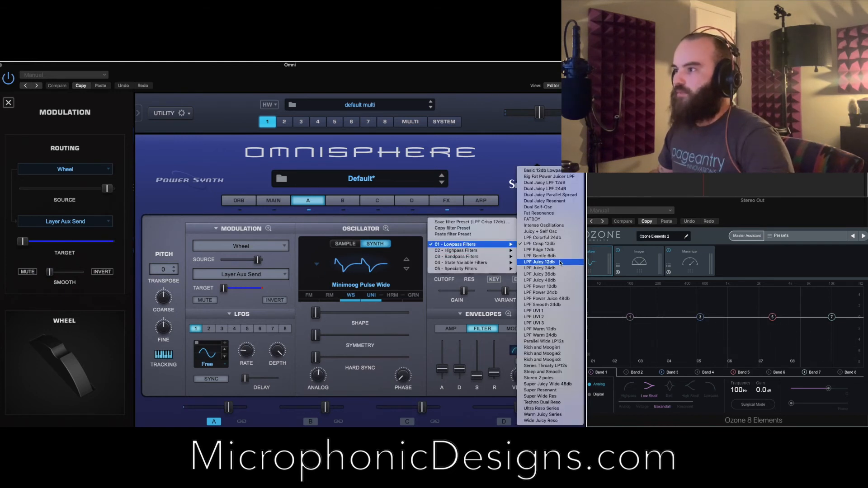
click(559, 263)
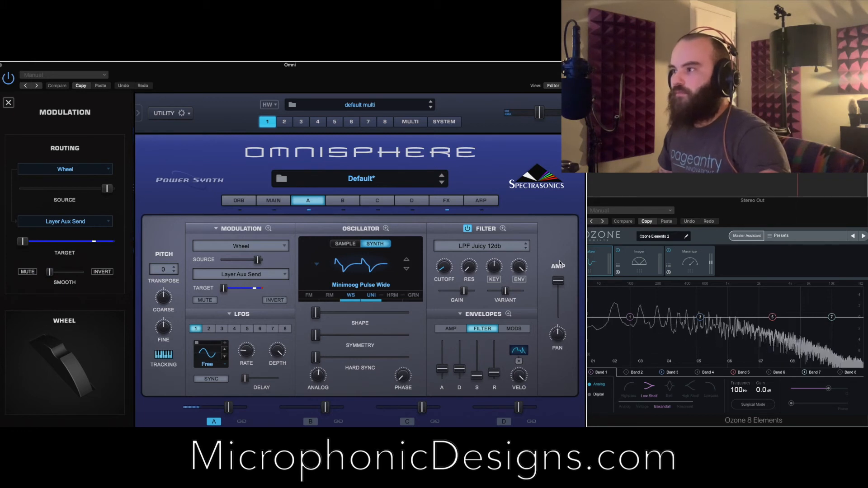
click(513, 249)
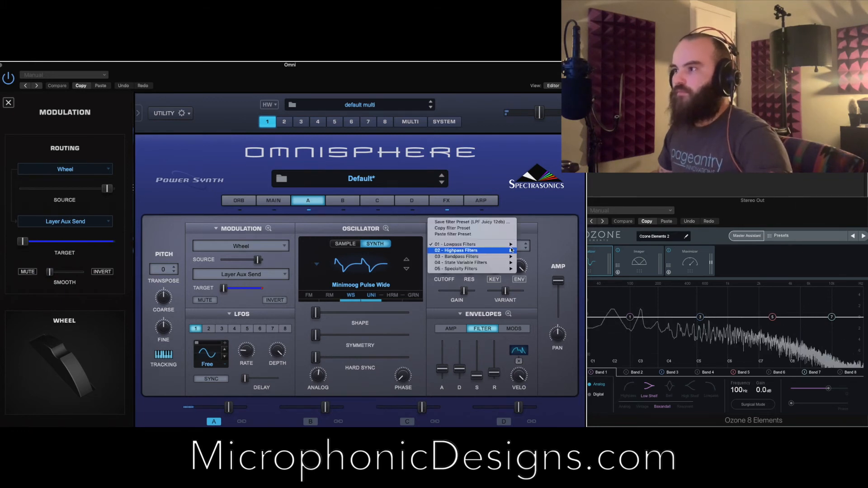
mouse_move(505, 247)
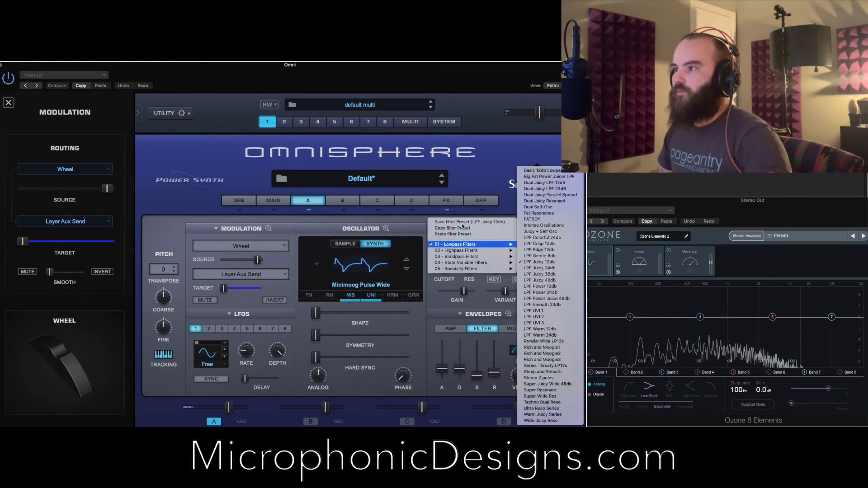
click(429, 286)
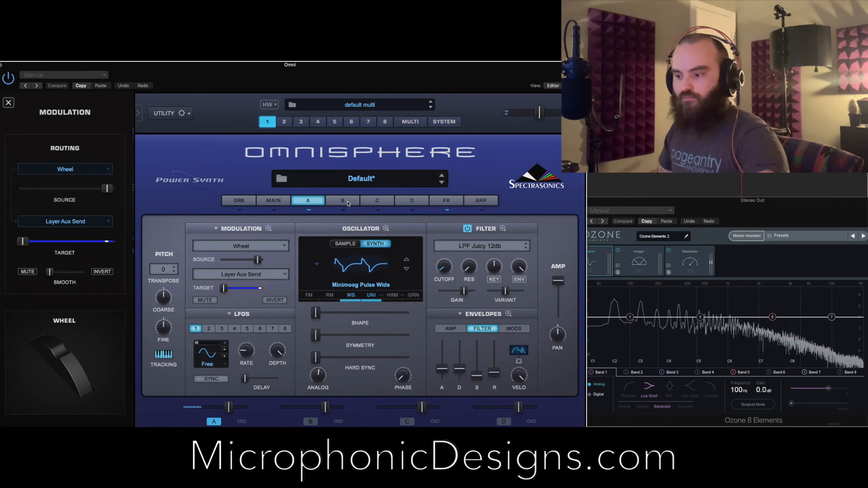
- Add the Gate Expander dynamics effect to the empty aux rack slot below the PRO-Verb
click(445, 199)
click(215, 294)
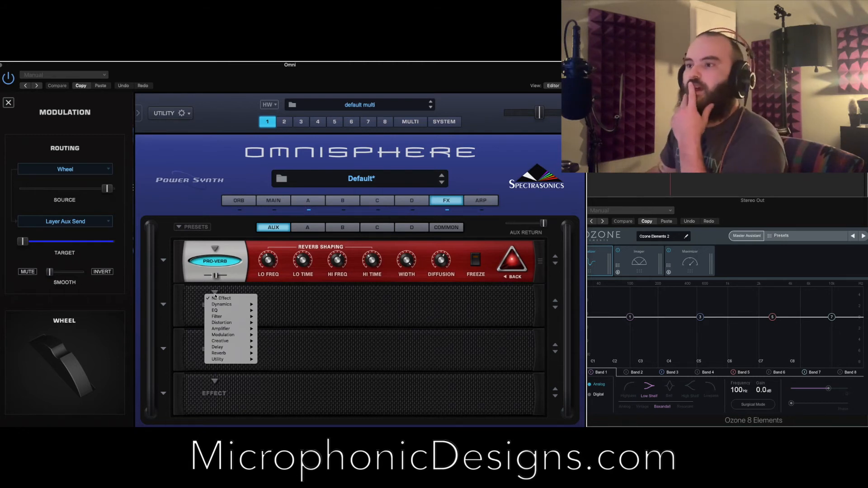
mouse_move(223, 361)
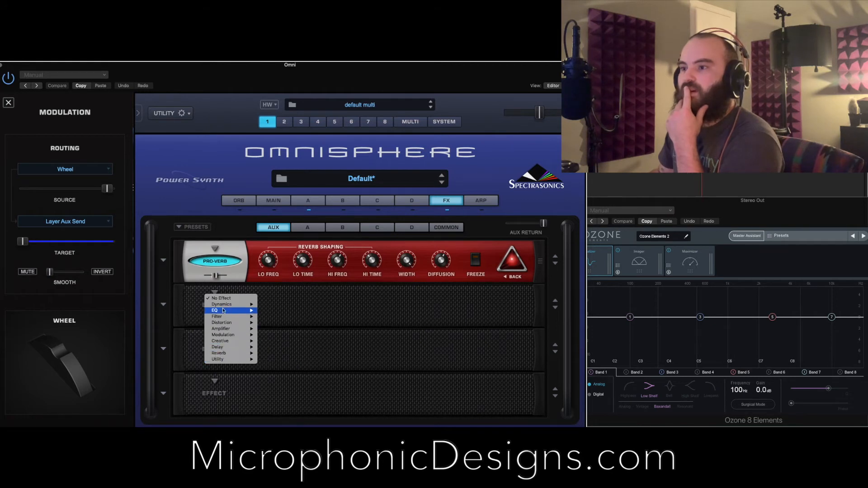
mouse_move(225, 305)
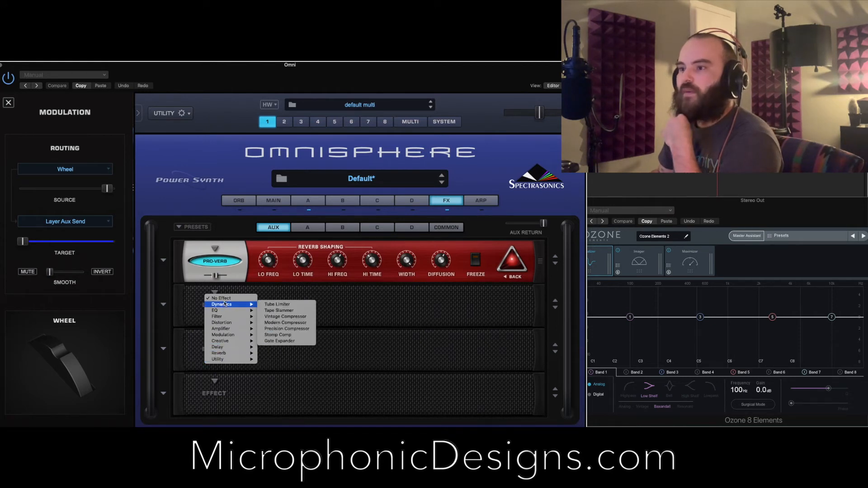
mouse_move(222, 330)
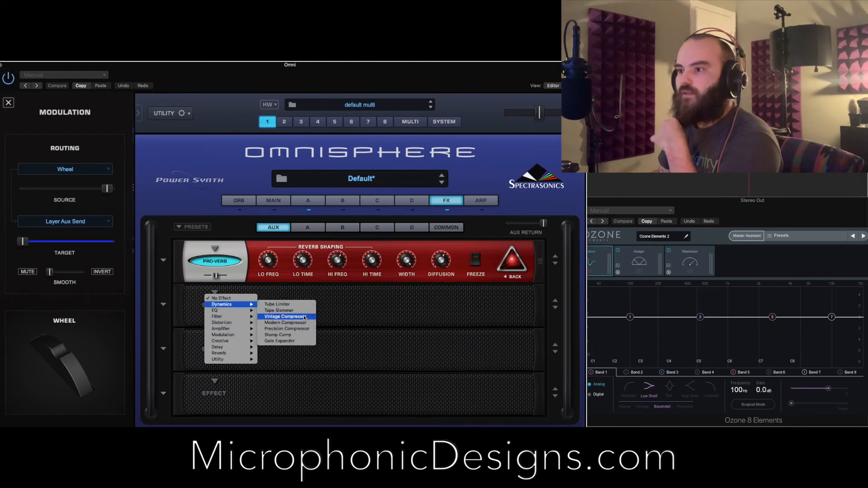
click(301, 342)
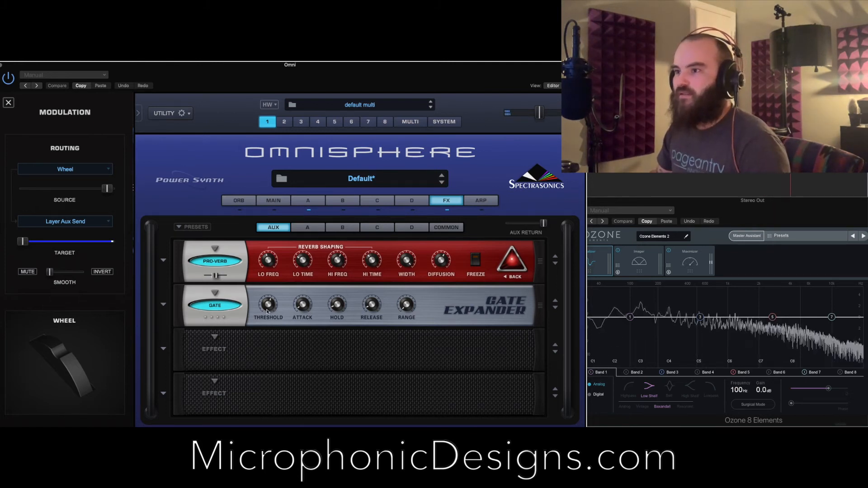
- Check the modulation options on the Gate Expander and try adjusting its threshold
right_click(226, 306)
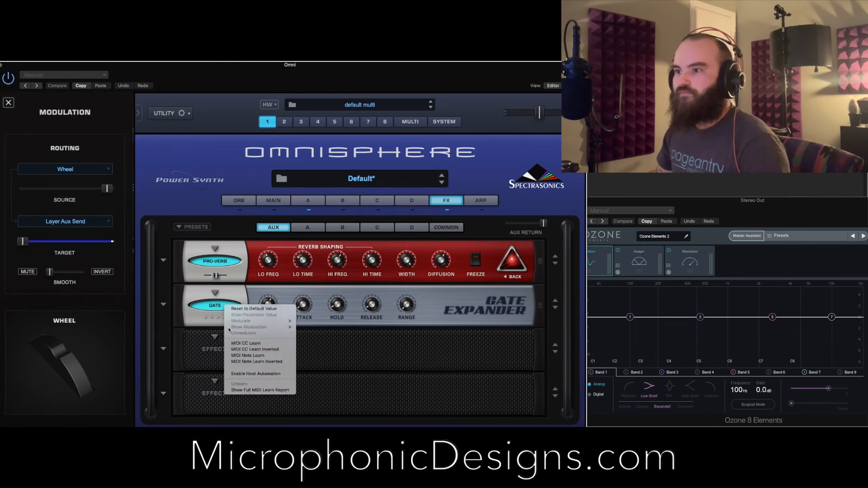
click(219, 329)
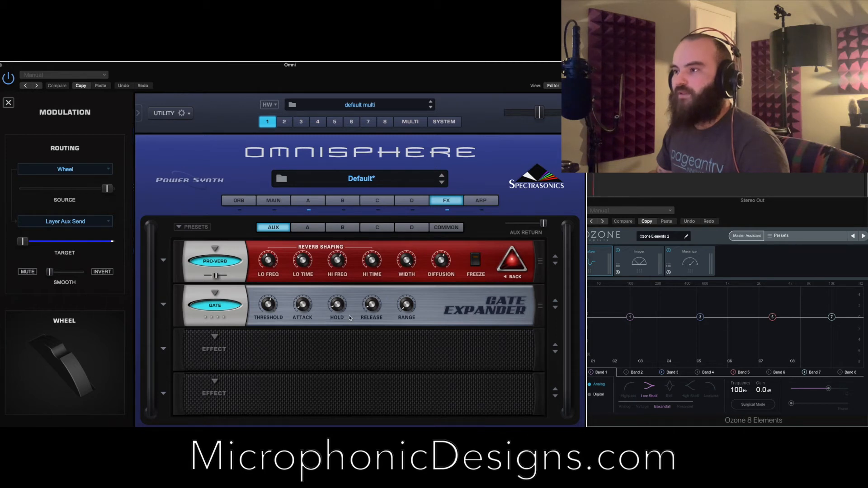
drag(263, 309, 272, 339)
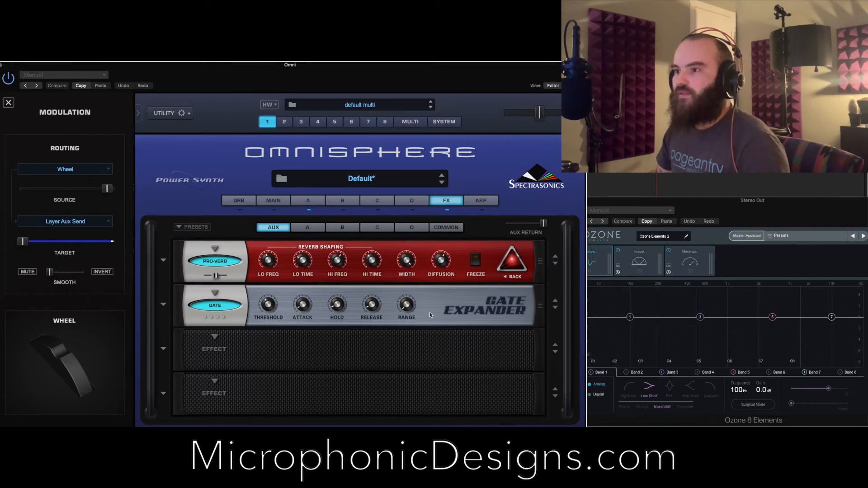
- Replace the Gate Expander in the second aux slot with the Modern Compressor and browse the other dynamics effects
click(215, 305)
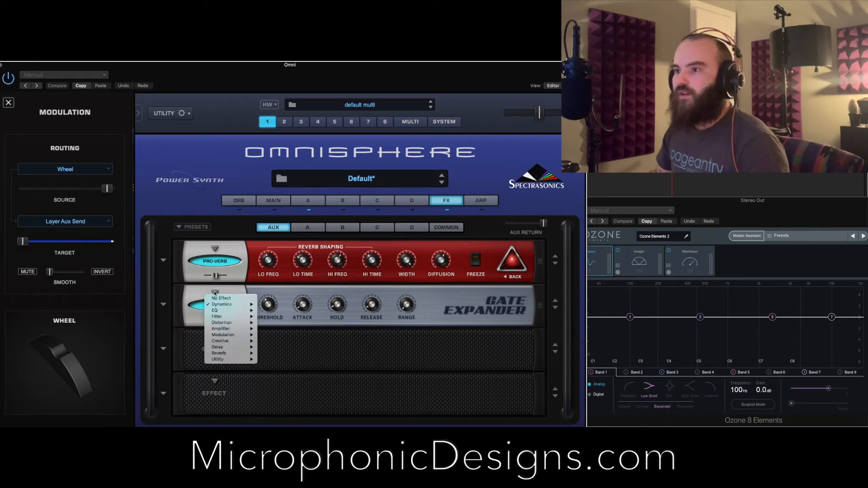
mouse_move(222, 303)
click(281, 311)
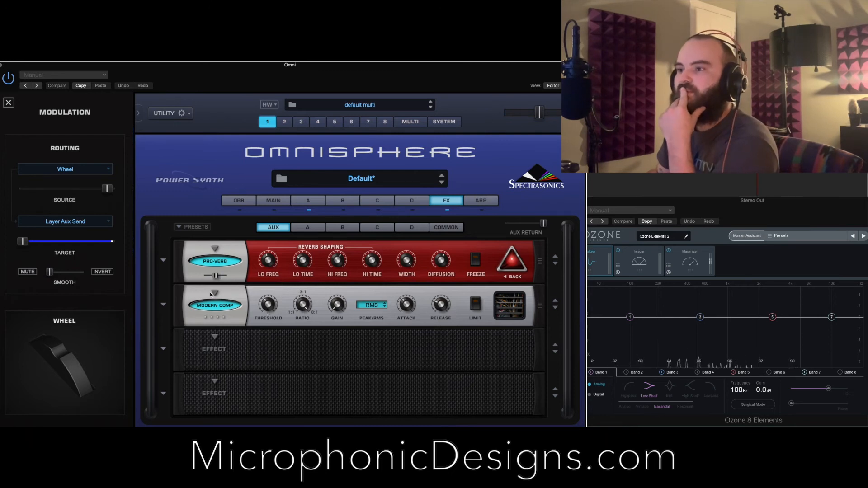
click(211, 307)
mouse_move(228, 306)
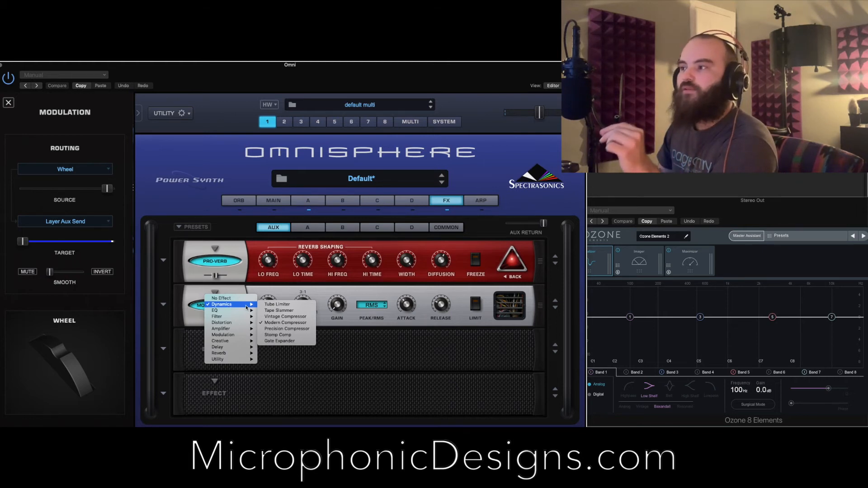
- Examine layer A's amp envelope in the enlarged envelope view
click(307, 201)
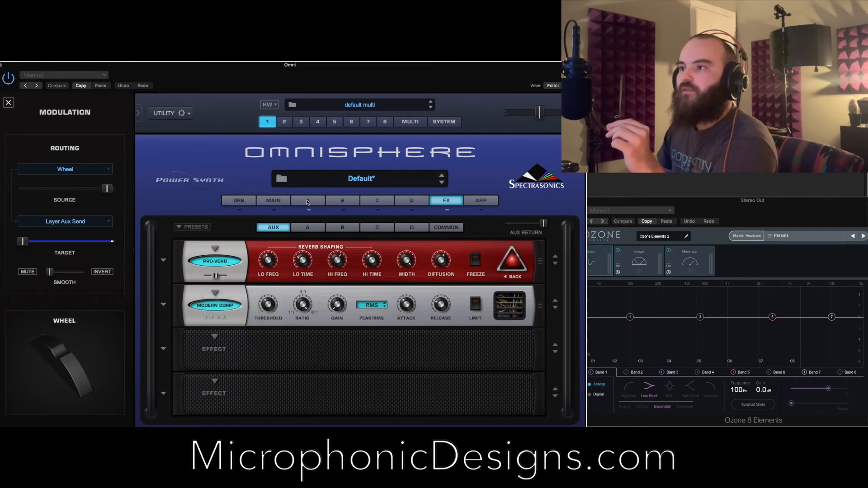
click(307, 200)
click(465, 329)
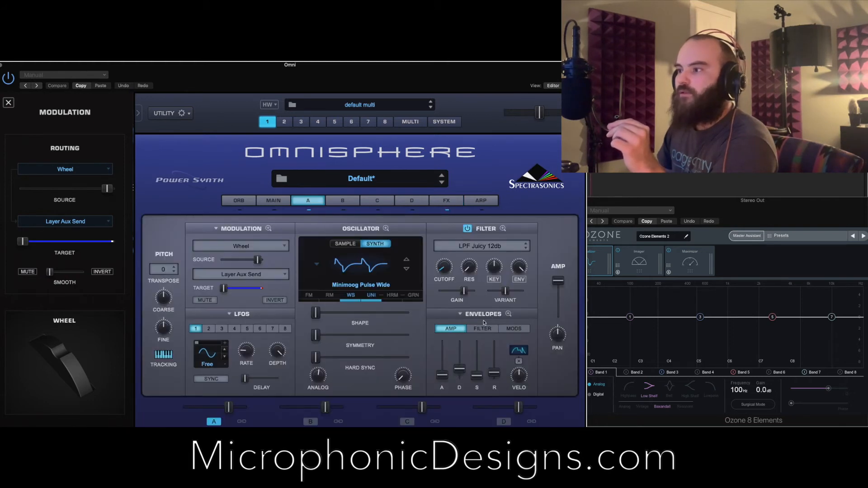
click(507, 315)
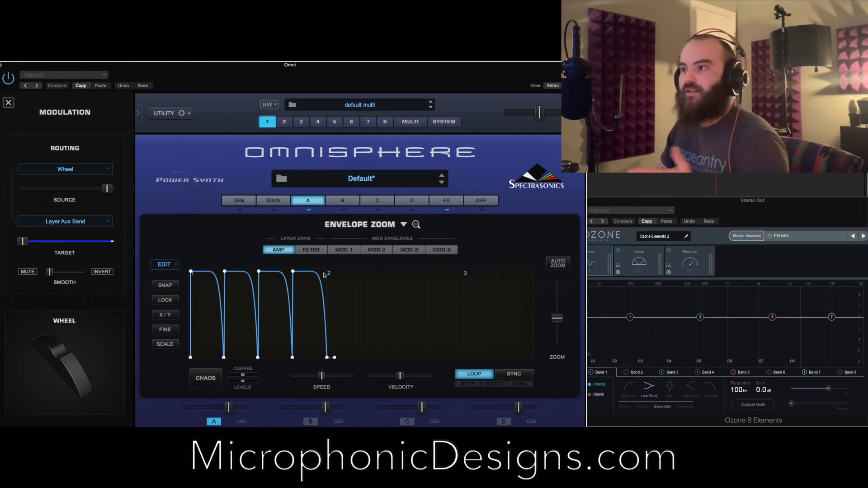
- Remove the Modern Compressor from the second aux slot by setting it to No Effect
click(449, 200)
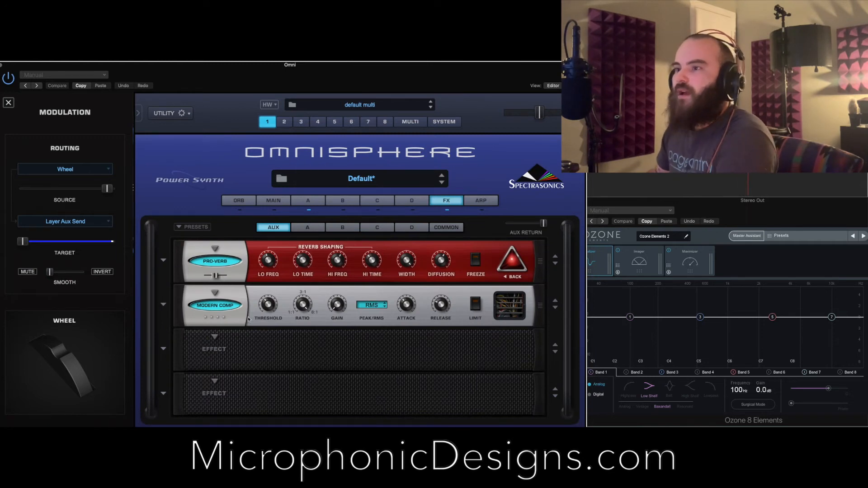
click(215, 294)
mouse_move(217, 306)
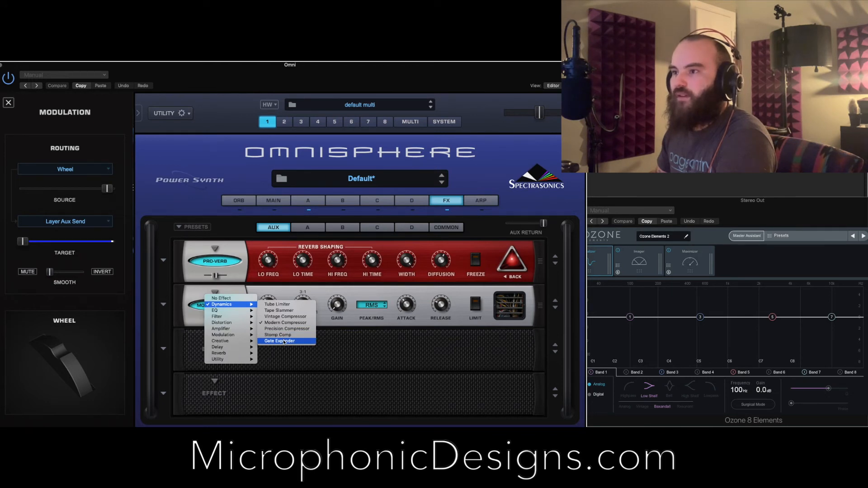
click(279, 354)
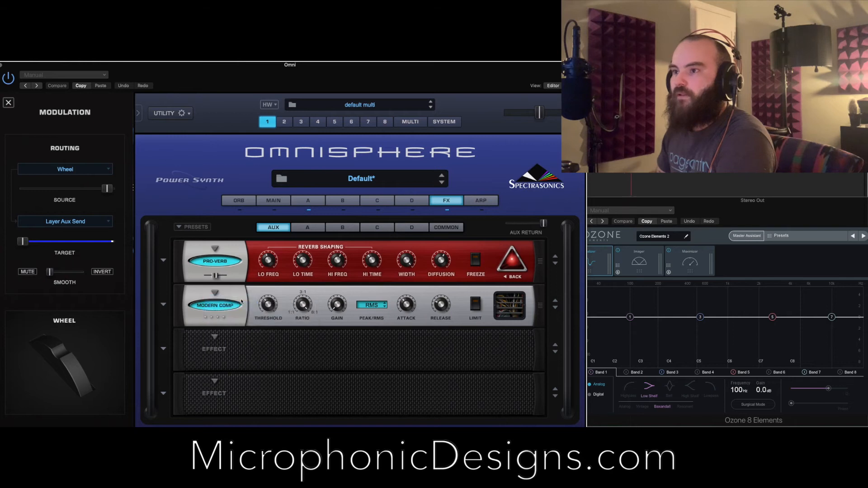
click(216, 276)
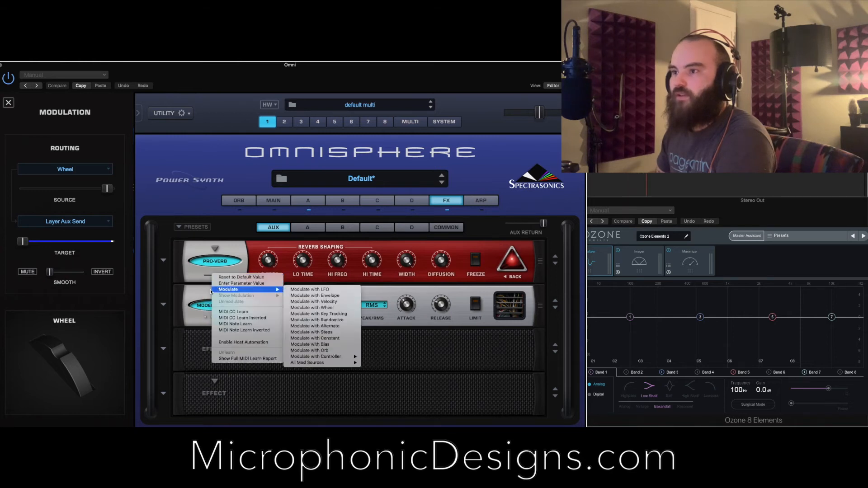
click(190, 296)
click(207, 305)
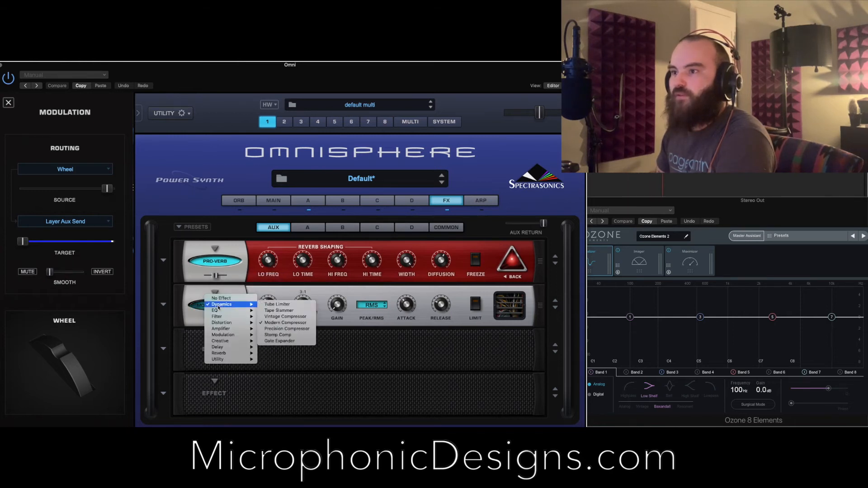
click(221, 299)
- Modulate the PRO-Verb's Mix with the Amp Envelope and lower the modulation target level to its minimum
right_click(214, 274)
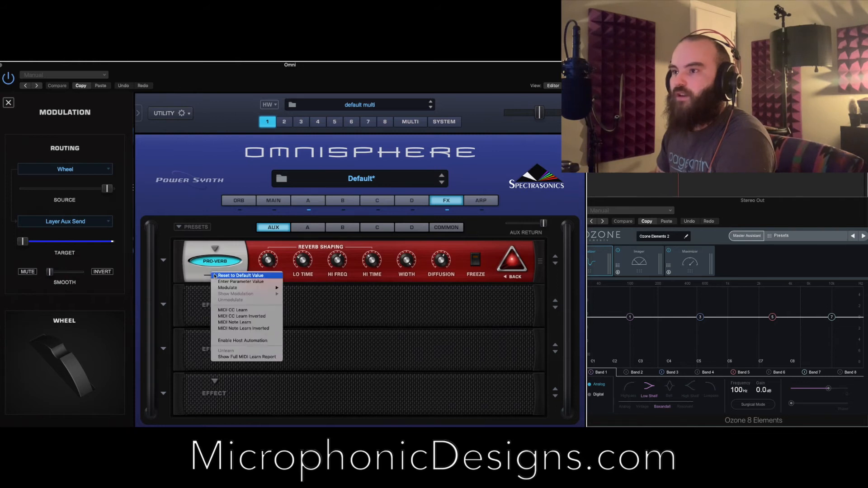
mouse_move(220, 289)
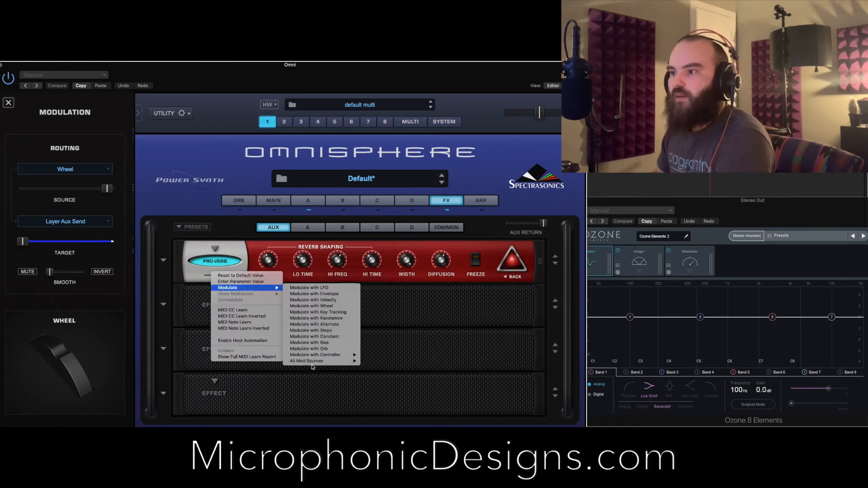
mouse_move(313, 363)
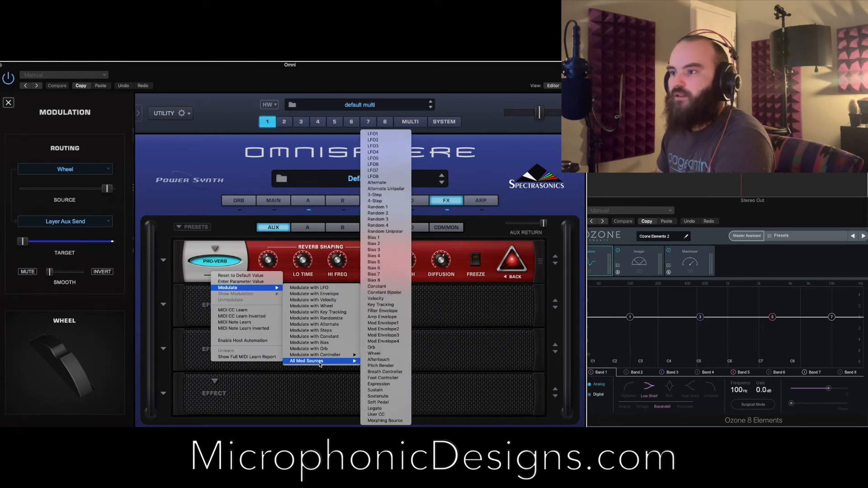
click(392, 317)
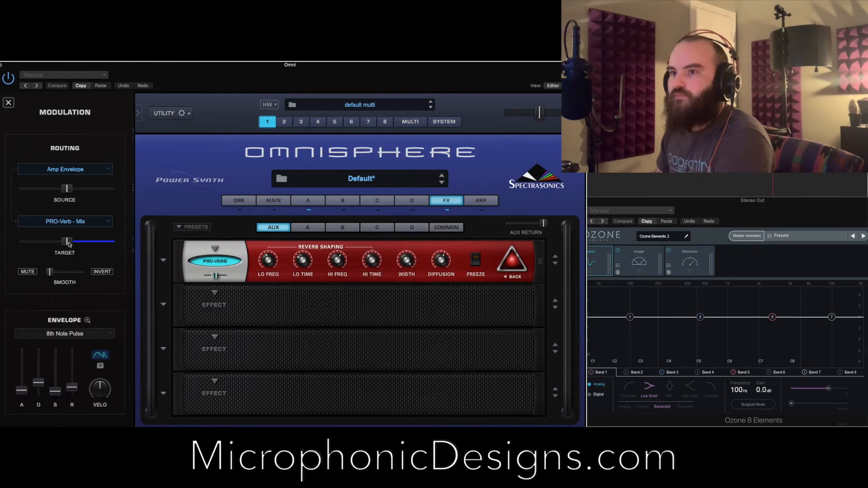
drag(68, 241, 15, 248)
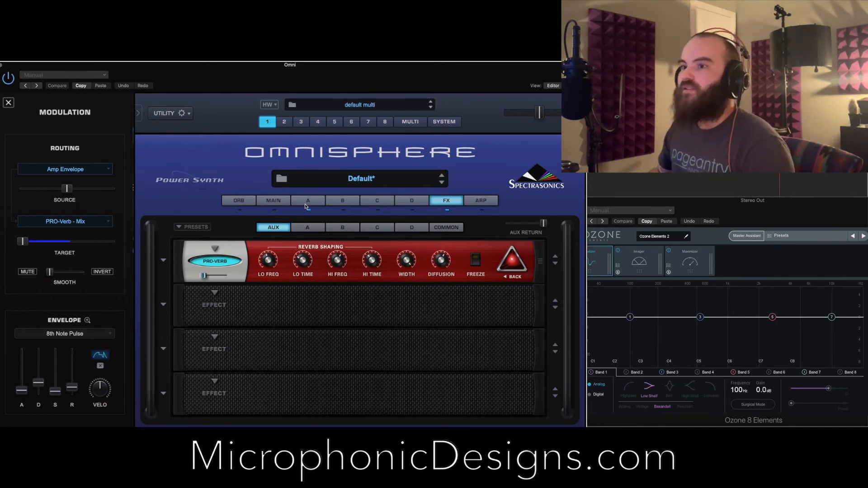
- Remove the Amp Envelope modulation from the PRO-Verb's Mix
right_click(203, 276)
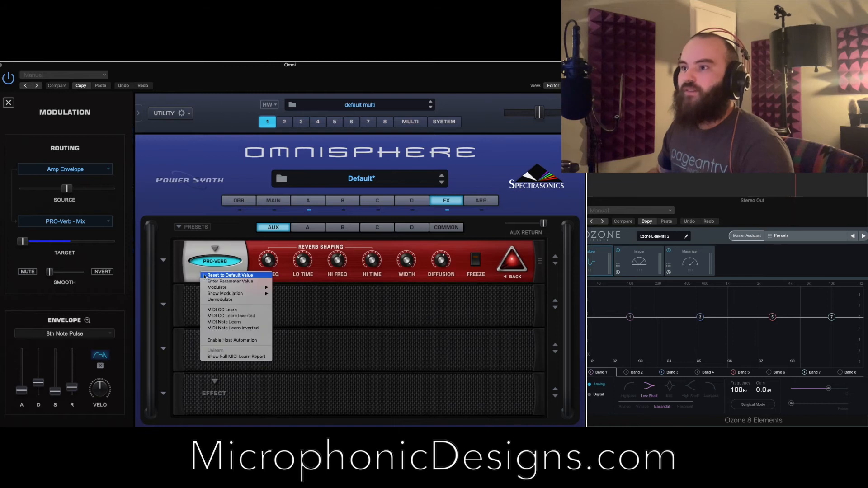
click(209, 303)
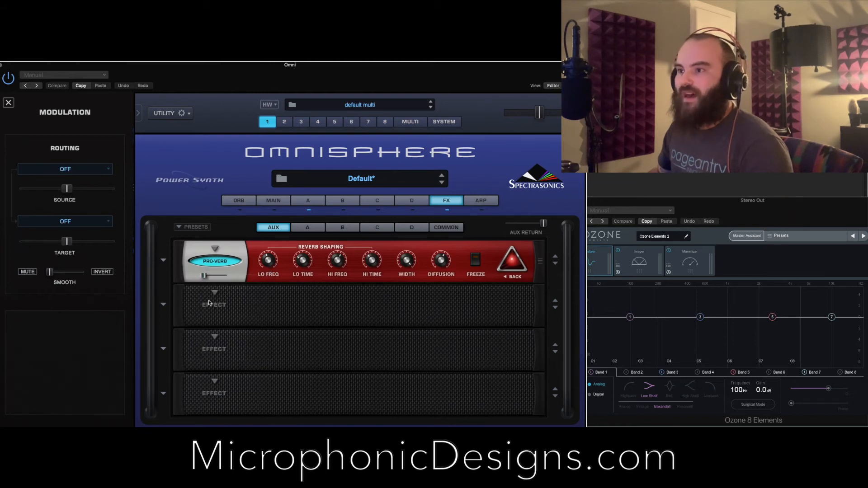
- Copy layer A's Amp envelope and paste it onto the Mod 1 envelope
click(313, 203)
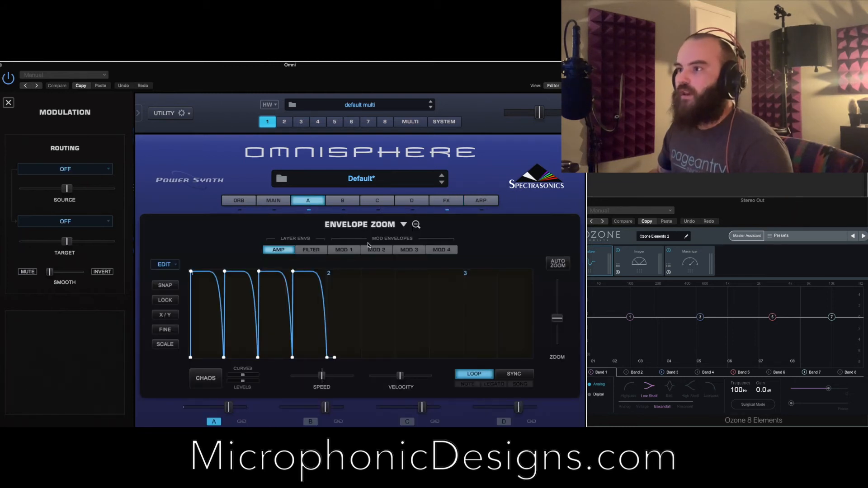
click(341, 249)
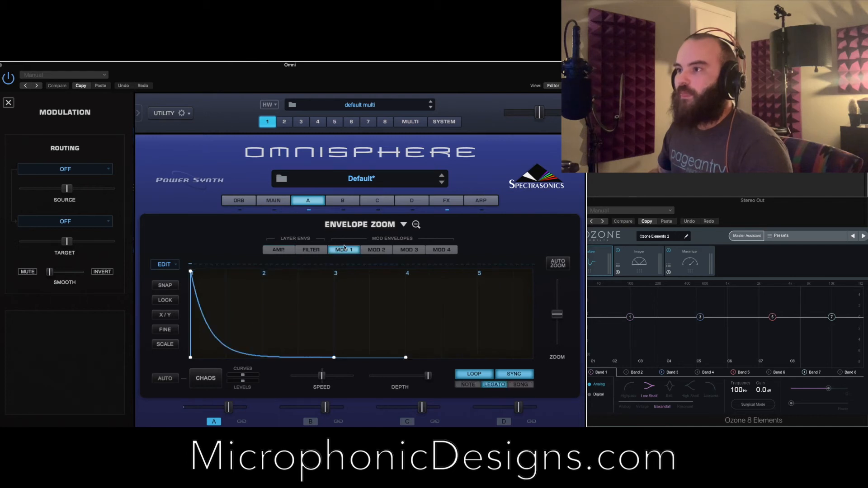
click(404, 224)
click(279, 250)
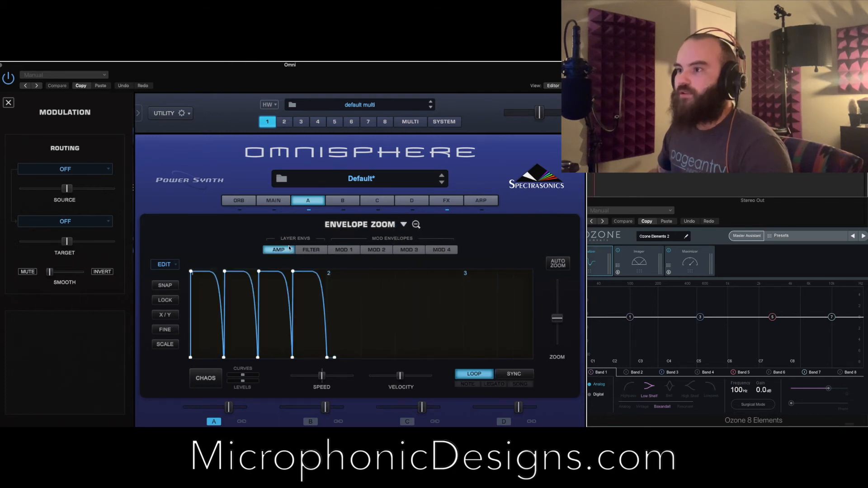
click(400, 226)
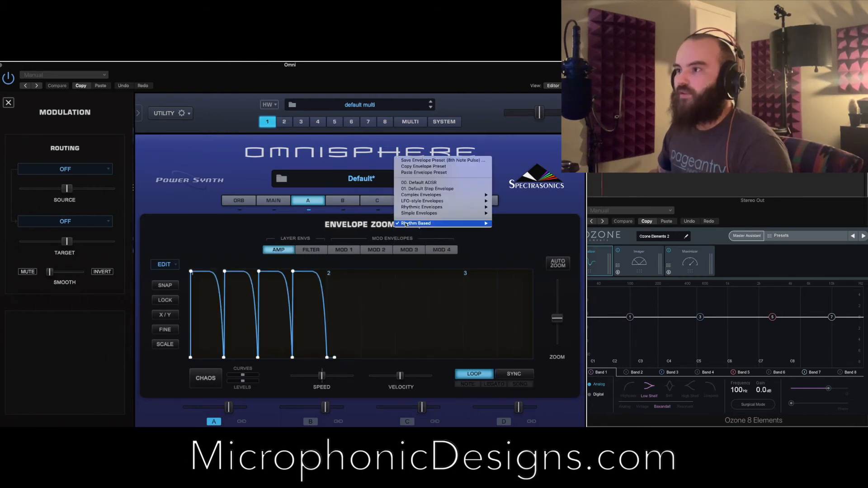
click(424, 166)
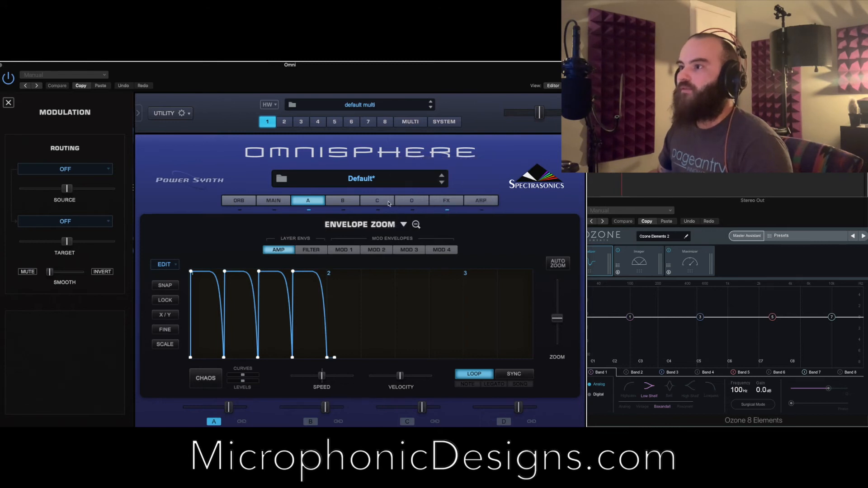
click(354, 248)
click(403, 224)
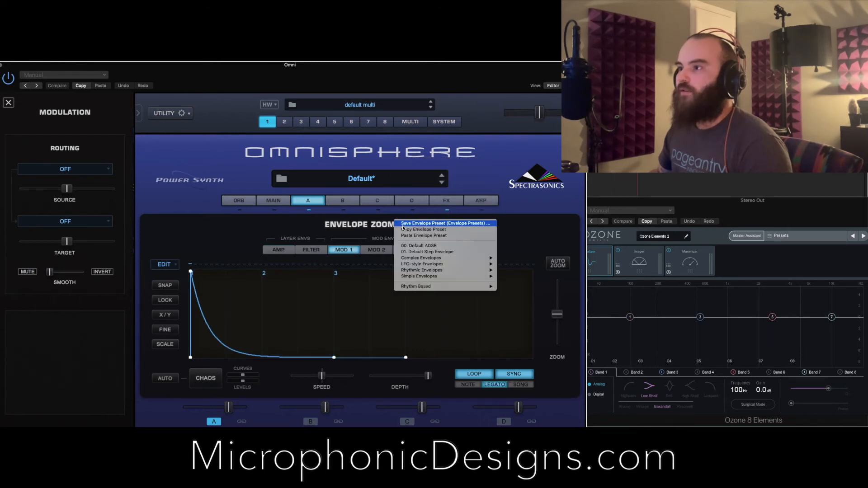
click(427, 236)
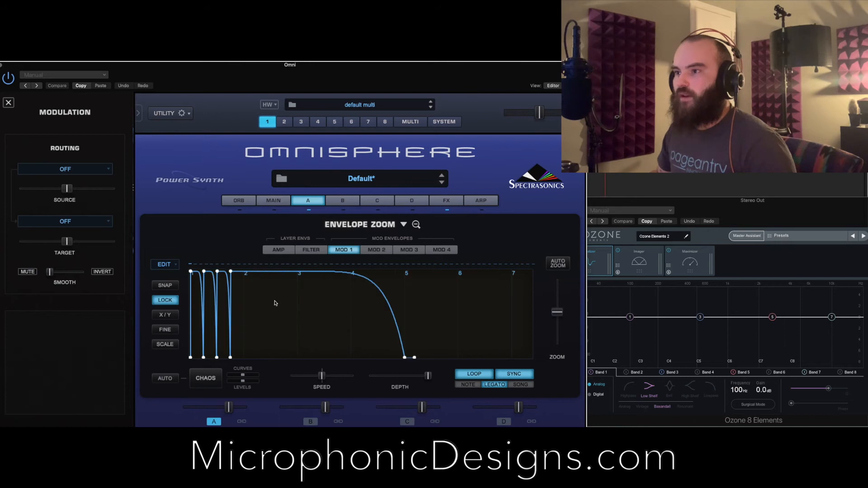
- Examine the Mod 1 envelope's pulses up close along the timeline, from the first point to the end near beat 5
scroll(275, 302, up, 5)
scroll(354, 309, up, 5)
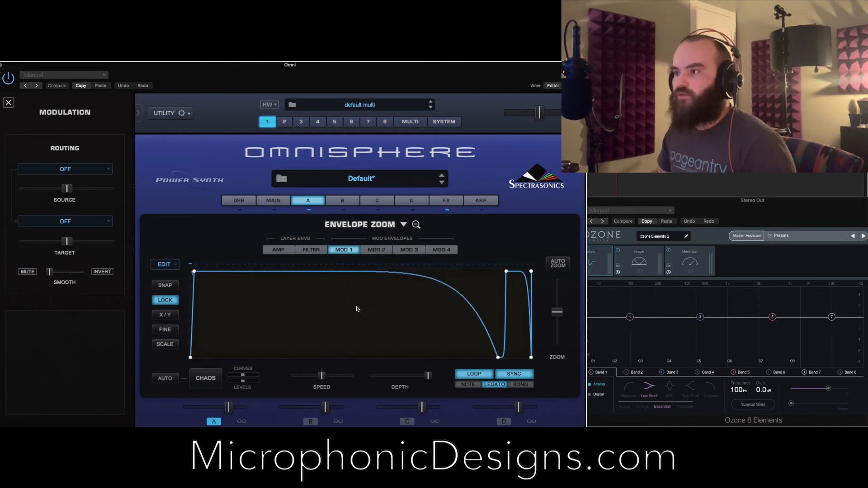
drag(360, 308, 165, 341)
drag(401, 329, 178, 340)
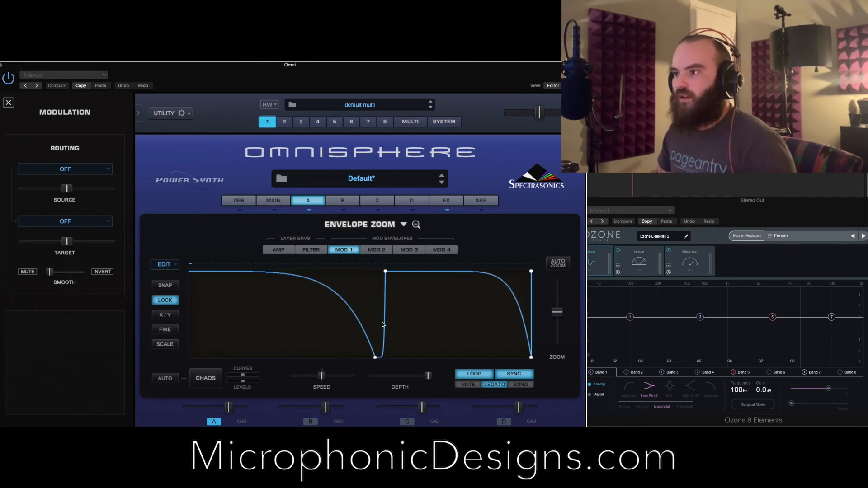
scroll(382, 325, down, 3)
drag(505, 328, 165, 341)
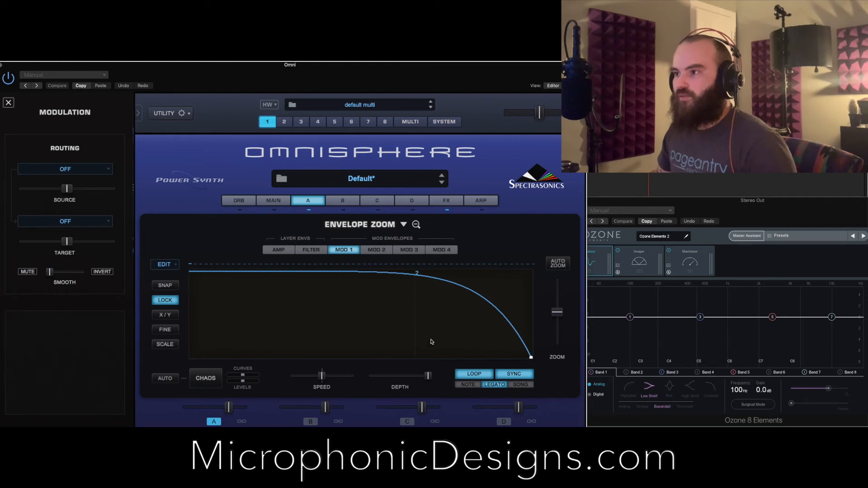
drag(432, 341, 195, 338)
scroll(329, 336, down, 5)
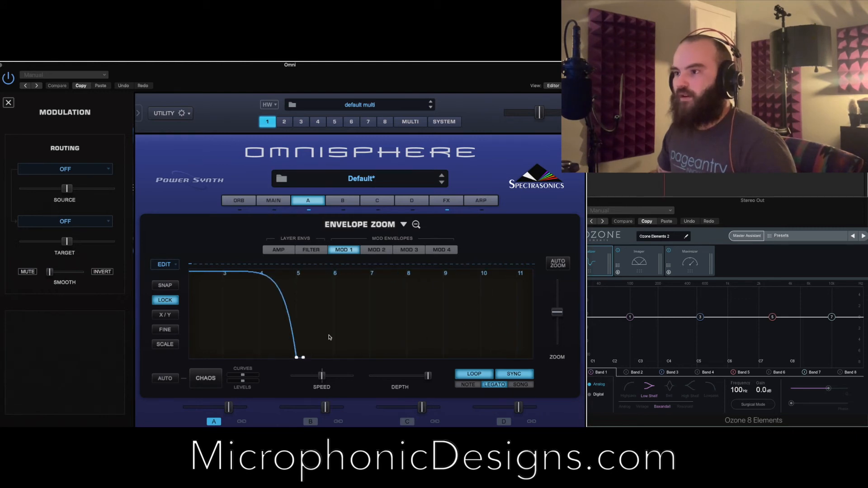
drag(244, 312, 555, 322)
drag(460, 302, 559, 314)
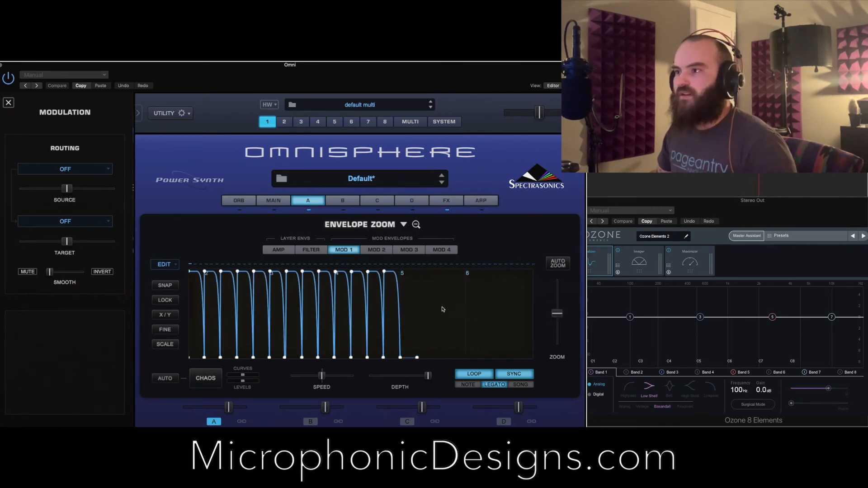
drag(442, 307, 538, 304)
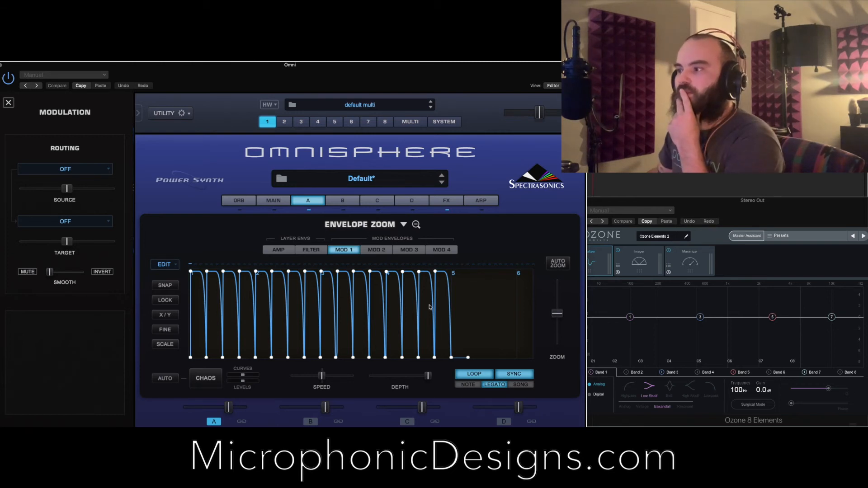
- Turn on Sync for layer A's Amp and Mod 1 envelopes, checking the Filter envelope in between
click(520, 376)
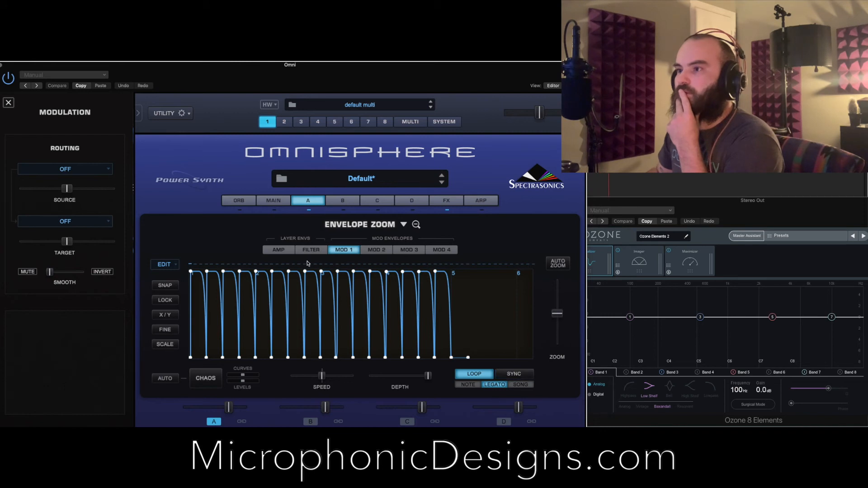
click(279, 249)
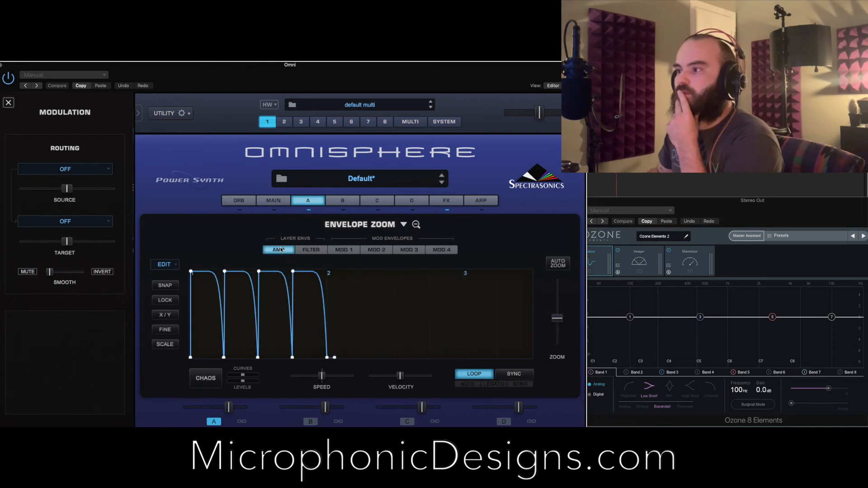
click(510, 374)
click(317, 250)
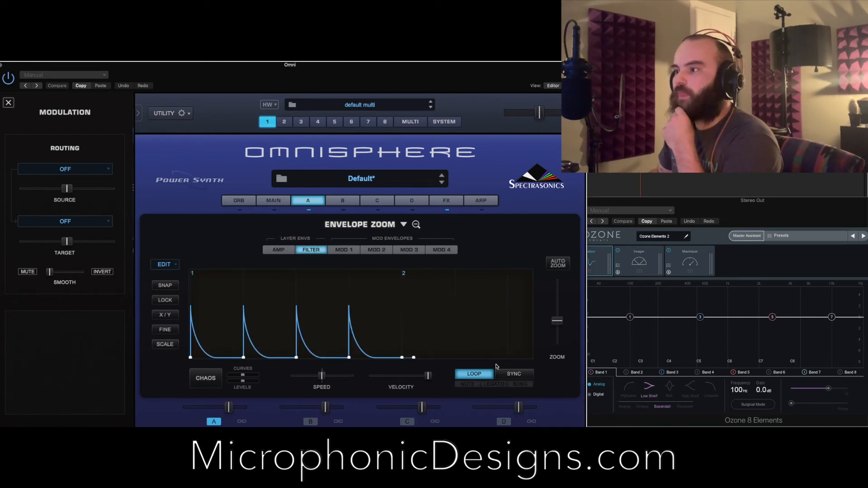
click(343, 252)
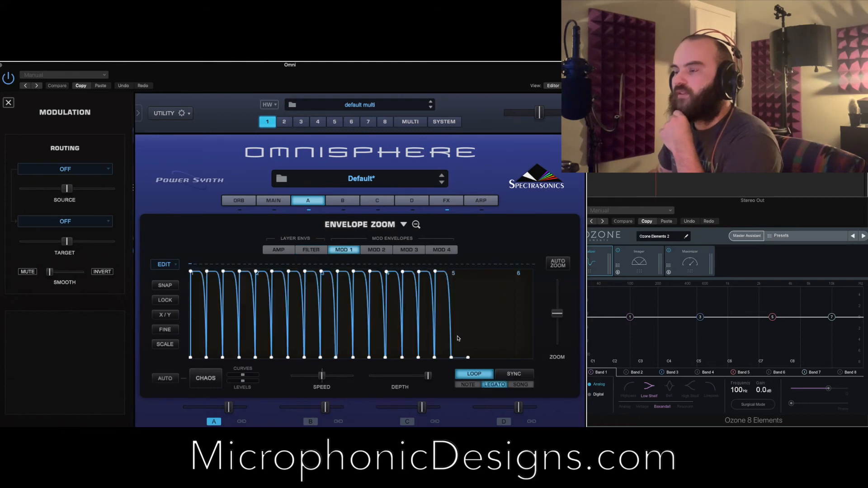
click(514, 374)
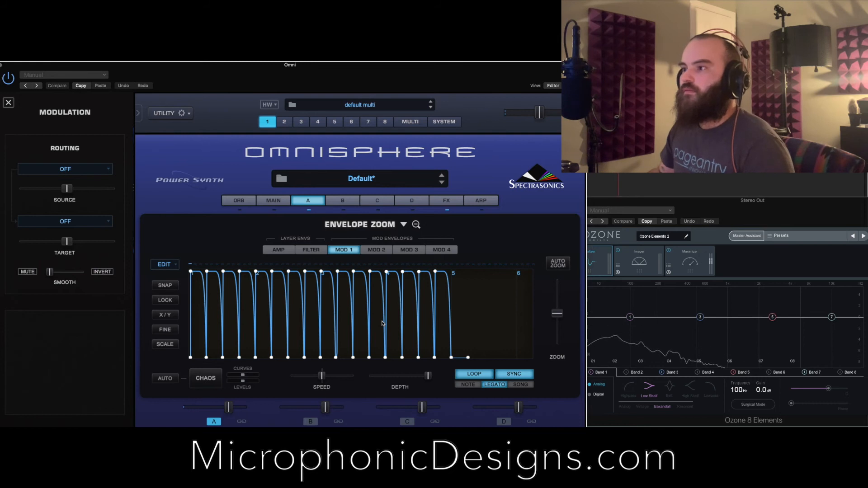
- Reshape the end of the Mod 1 envelope to rise to full level just before beat 5 and release to zero at beat 6
drag(474, 321, 351, 357)
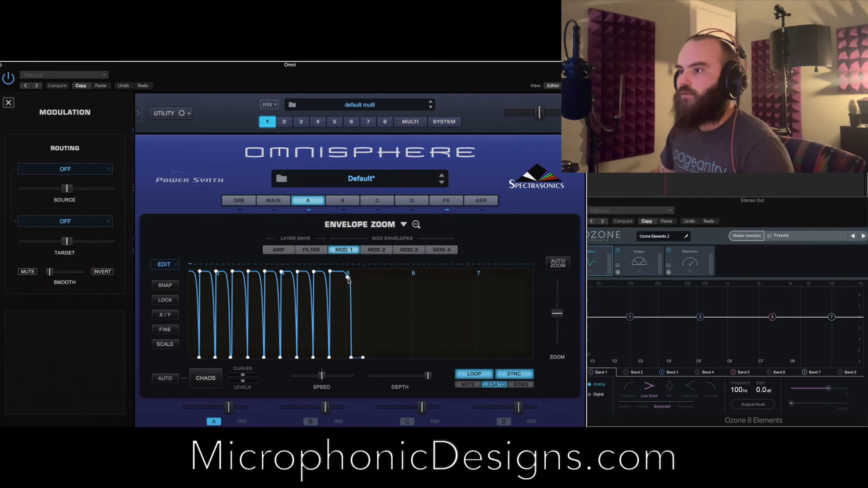
drag(347, 281, 344, 365)
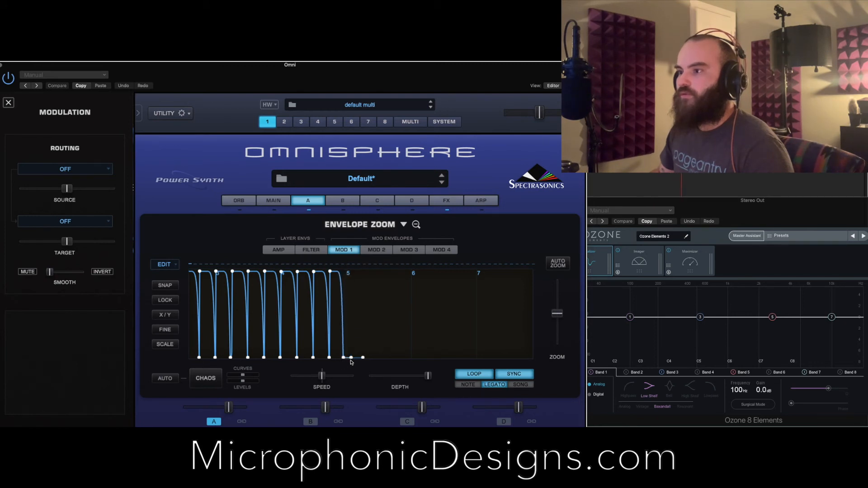
drag(351, 357, 345, 271)
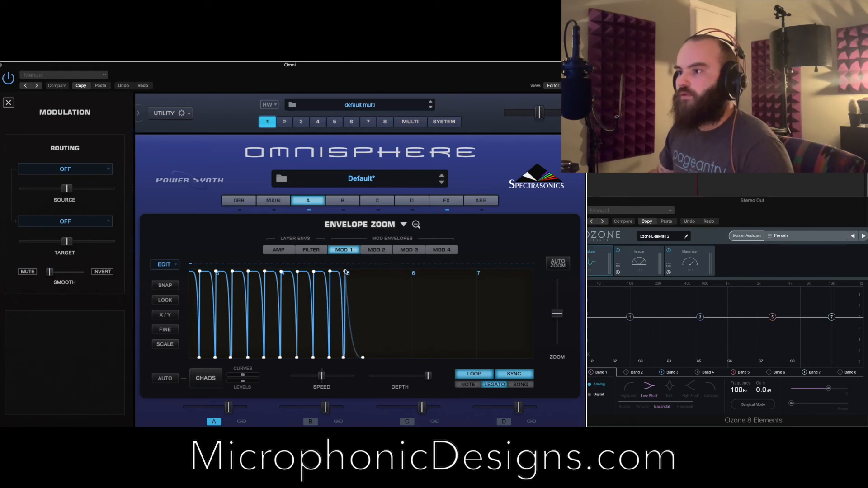
drag(342, 359, 368, 357)
drag(368, 357, 414, 357)
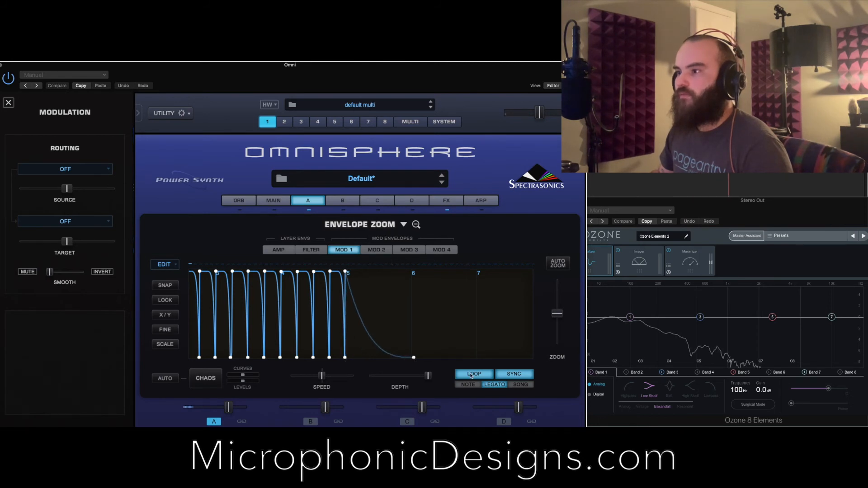
- Modulate the PRO-Verb's Mix in the aux rack with Mod Envelope1
click(451, 201)
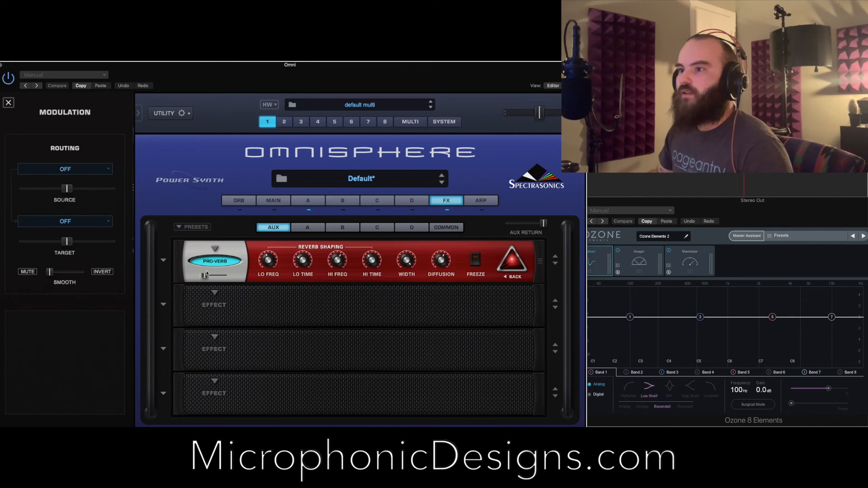
right_click(202, 251)
mouse_move(261, 266)
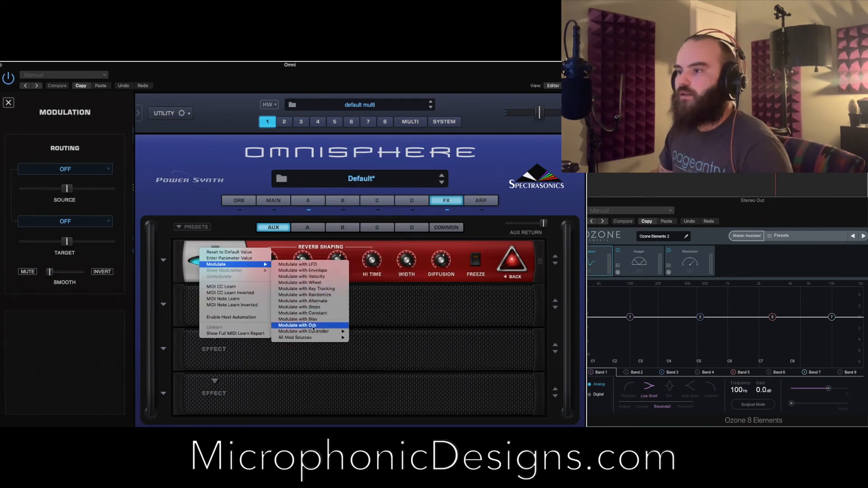
mouse_move(315, 338)
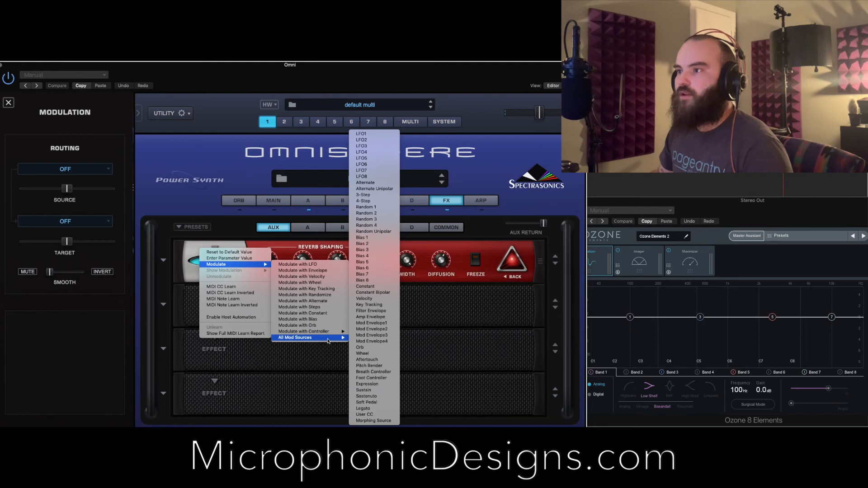
click(375, 323)
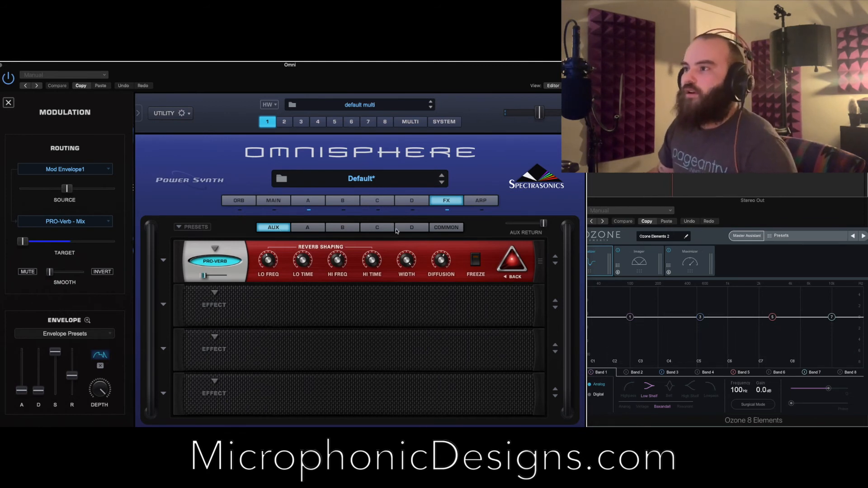
- Lengthen the release tail of layer A's Mod 1 envelope to end at about beat 11
click(309, 201)
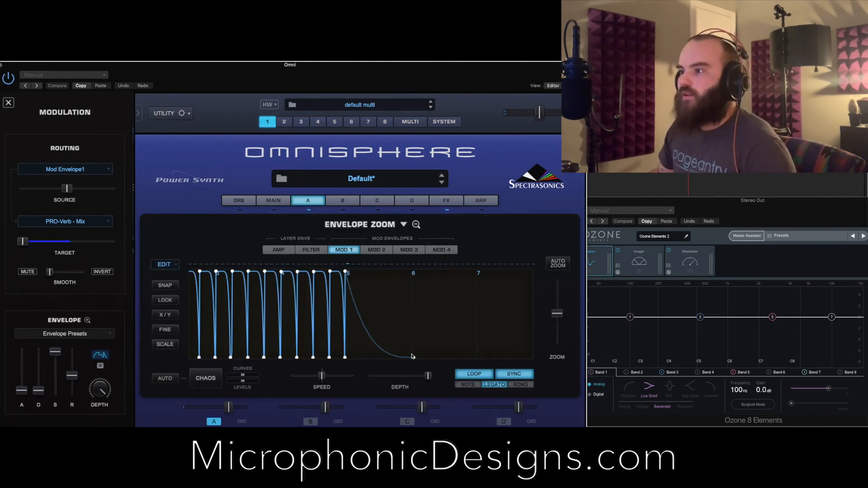
scroll(453, 333, down, 3)
drag(296, 359, 445, 372)
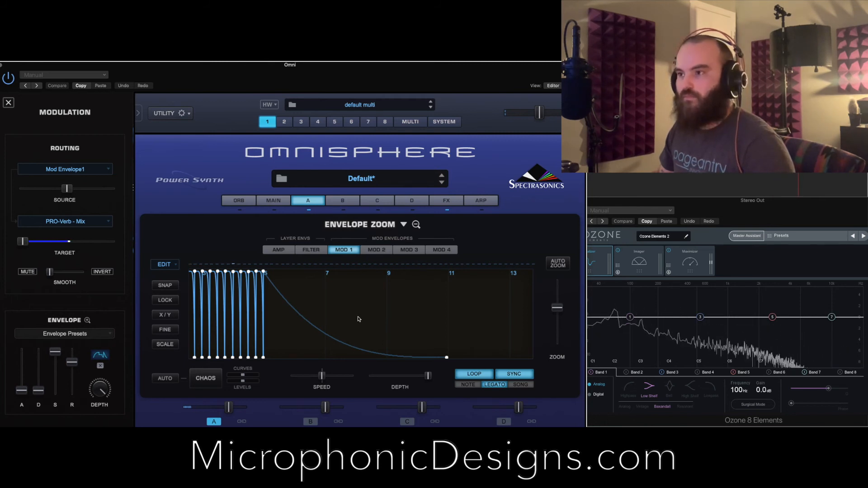
- Compare layer A's Mod 1 and Amp envelopes, and check layer A's effects rack against the aux rack
drag(378, 310, 482, 301)
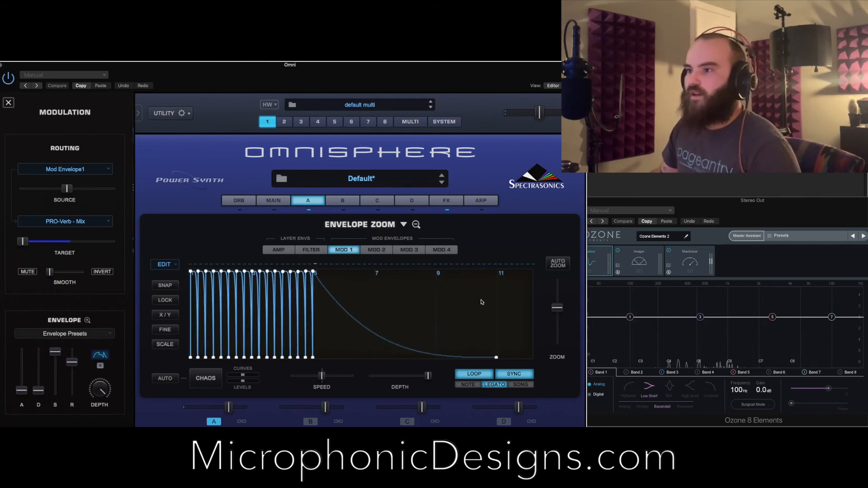
scroll(287, 306, up, 2)
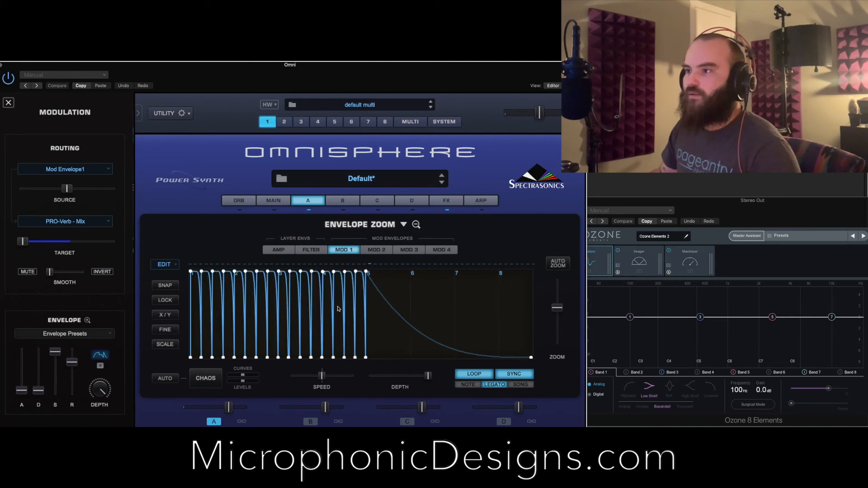
click(277, 253)
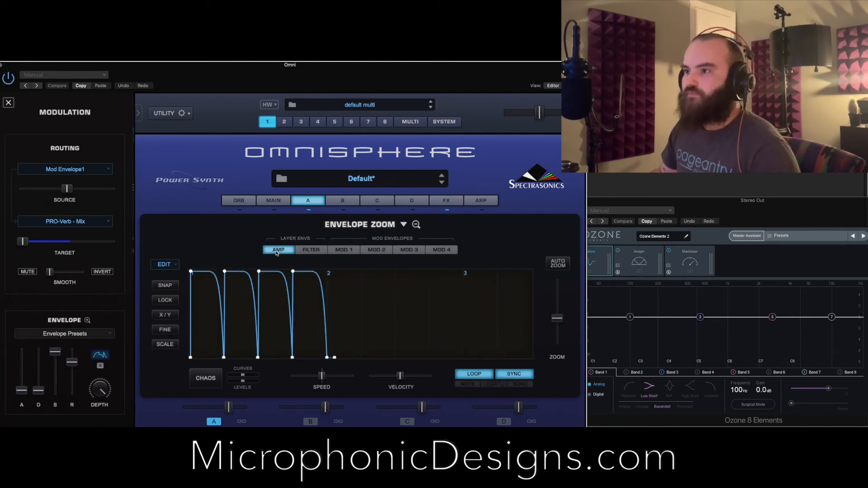
click(334, 251)
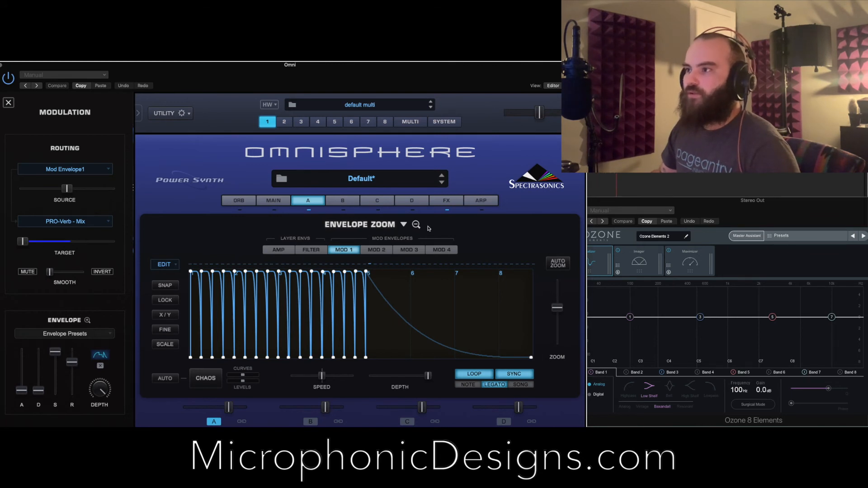
click(443, 202)
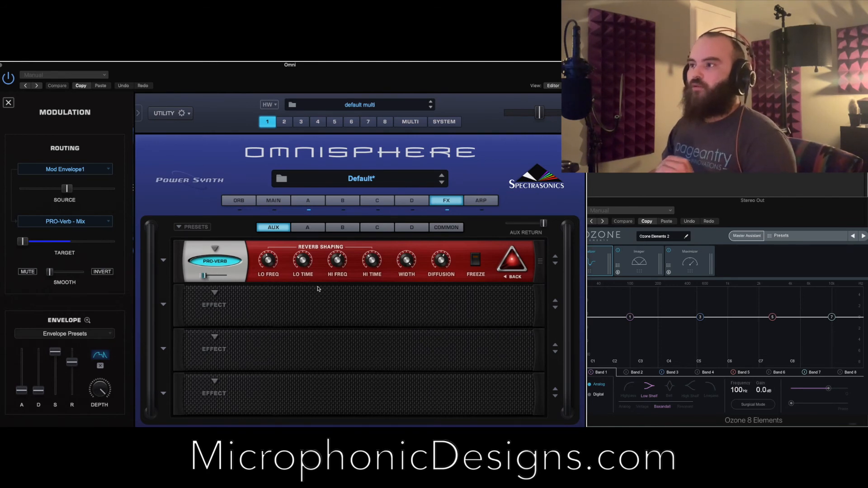
click(315, 230)
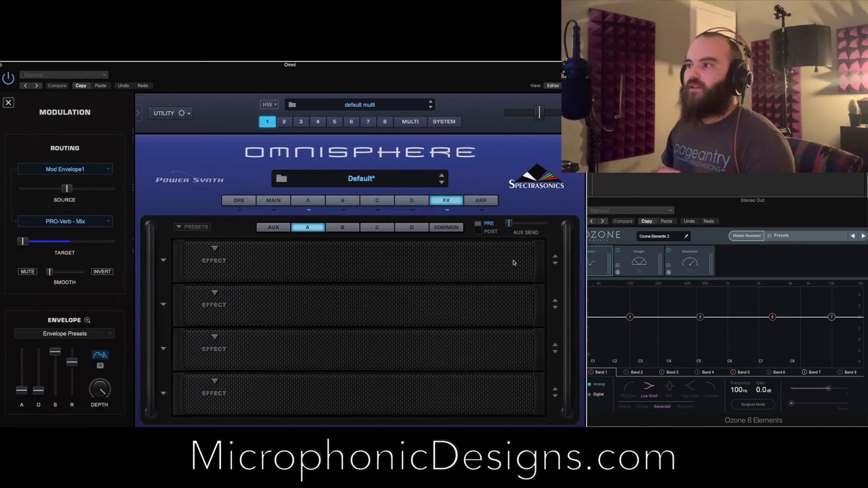
click(277, 227)
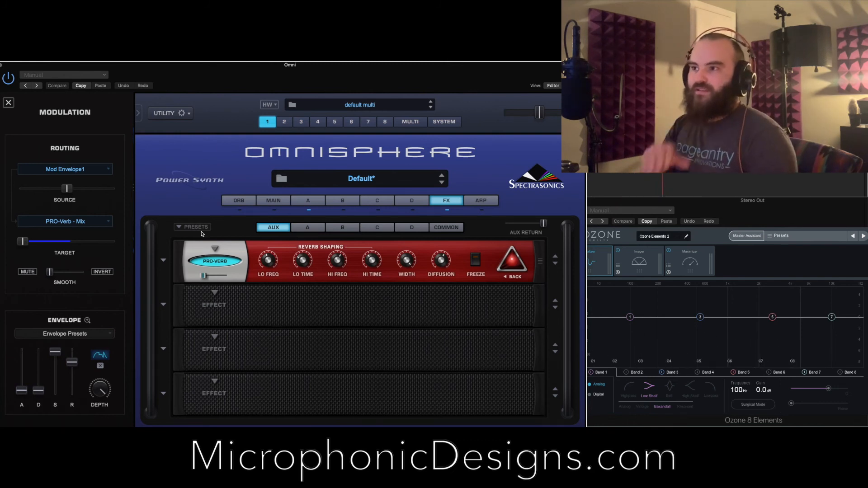
- Examine the pulses and release tail of layer A's Mod 1 envelope
click(317, 200)
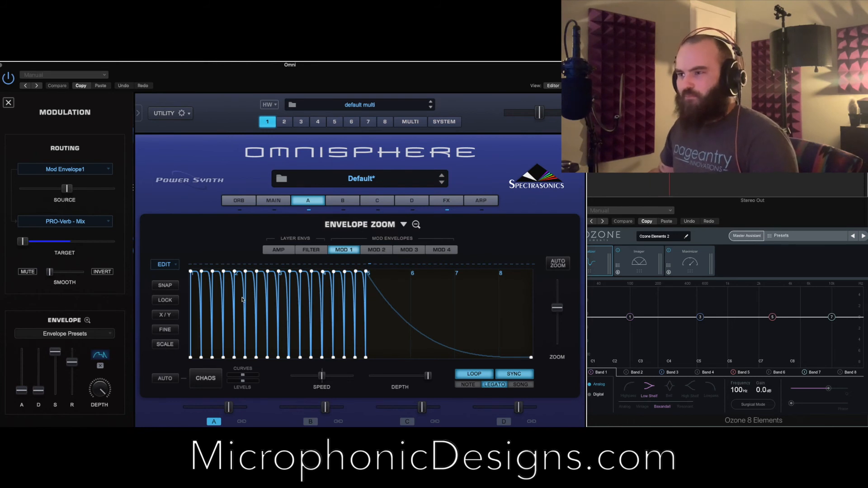
scroll(233, 300, up, 3)
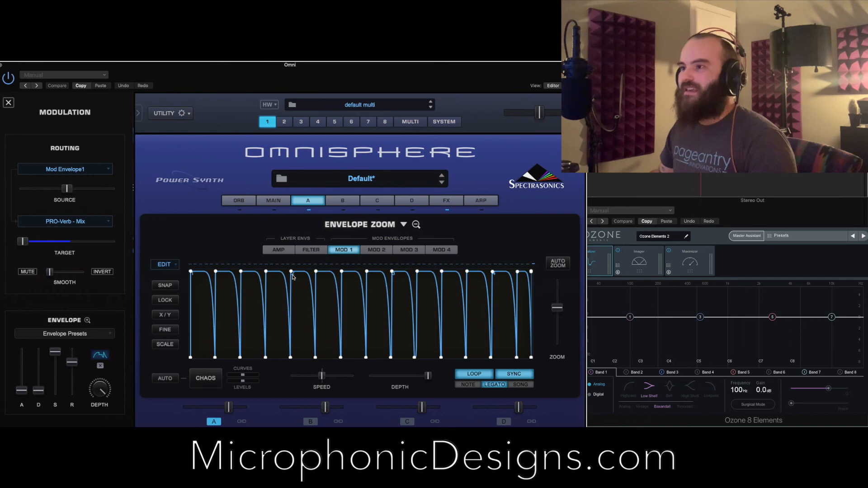
scroll(357, 294, down, 3)
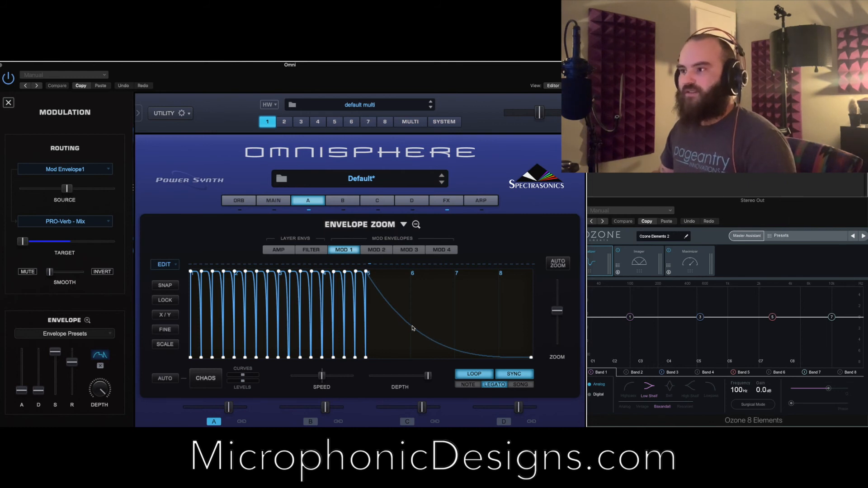
drag(482, 334, 500, 325)
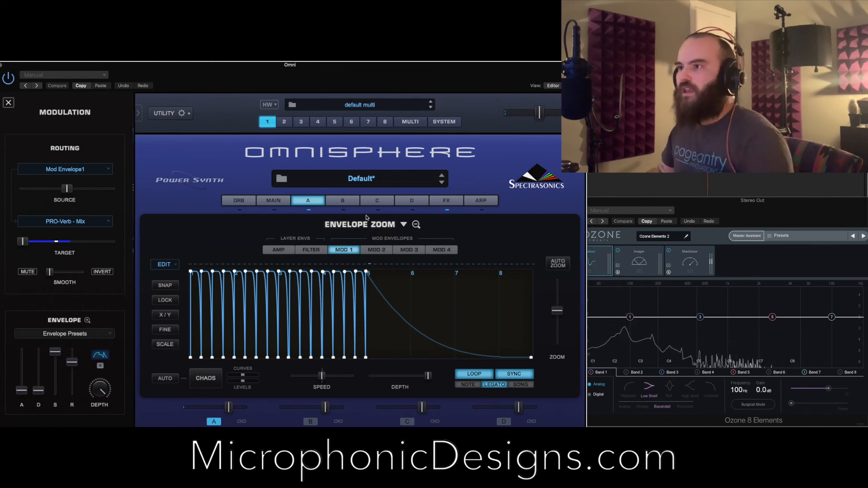
- Set layer B's synth oscillator waveform to Noise
click(339, 199)
click(344, 200)
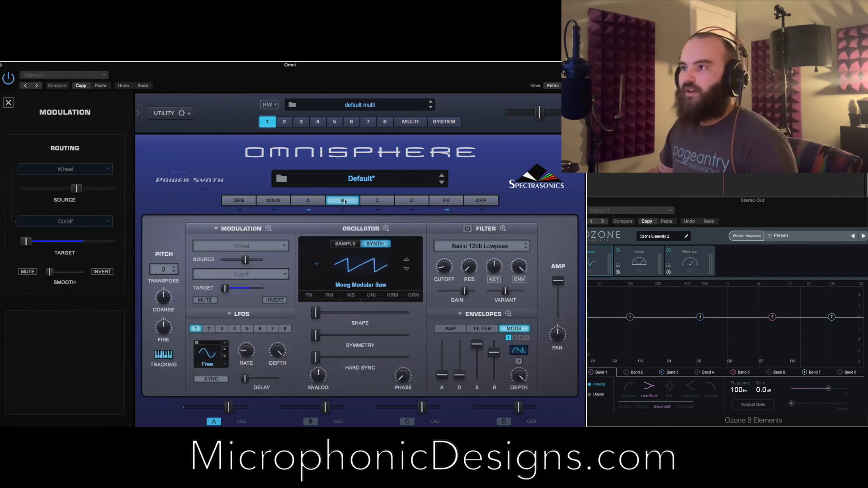
click(346, 260)
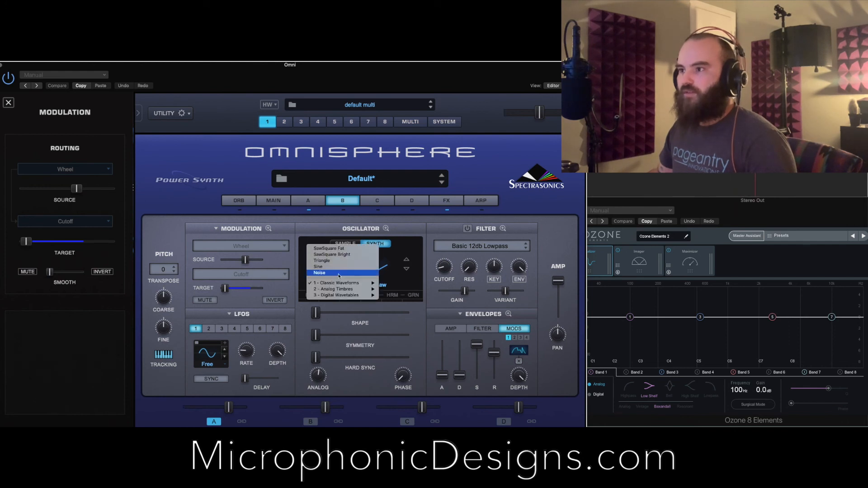
click(337, 274)
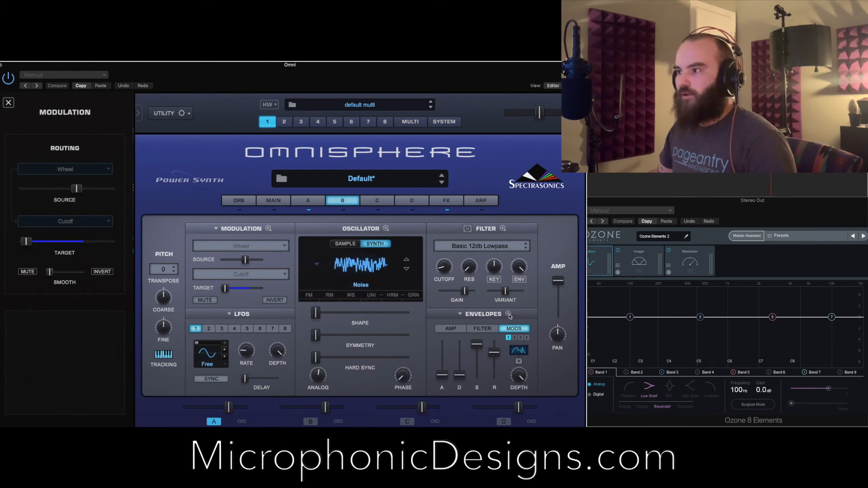
- Load the Rhythm Based preset 8th Note Spike into layer B's Amp envelope
click(508, 314)
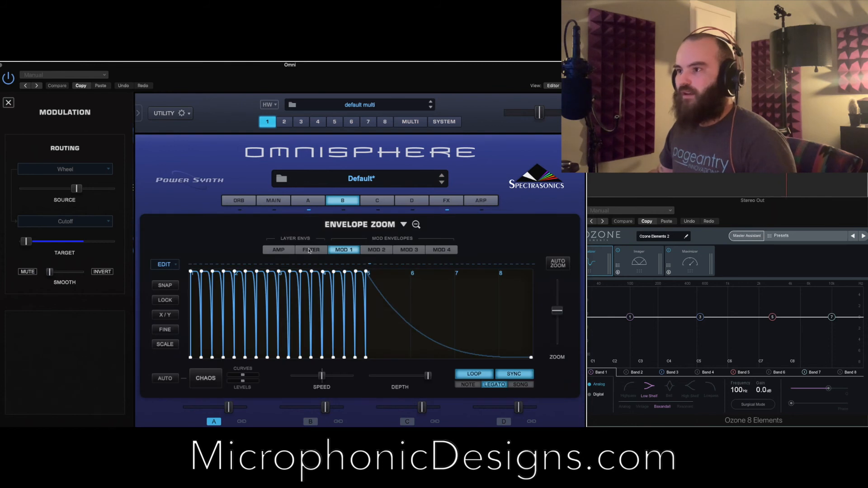
click(278, 250)
click(403, 224)
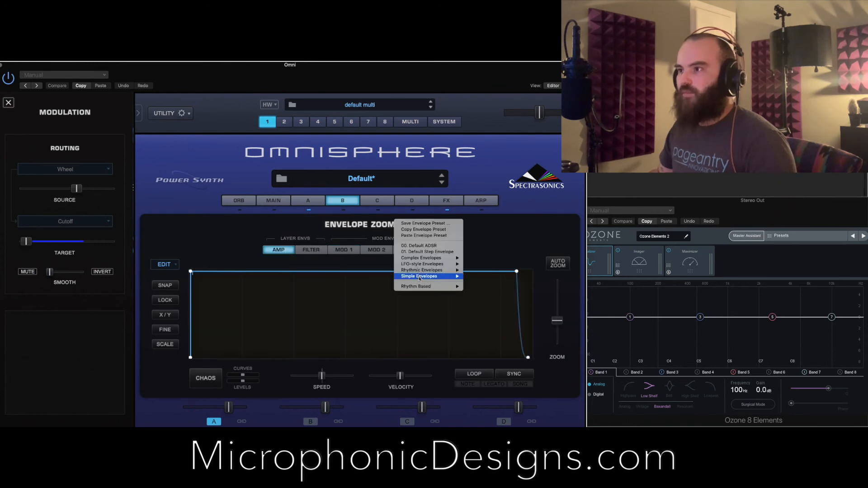
mouse_move(421, 286)
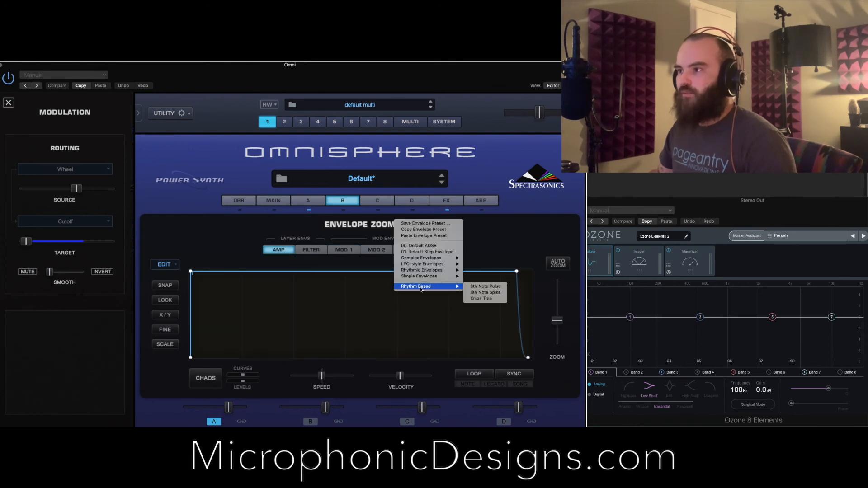
click(475, 293)
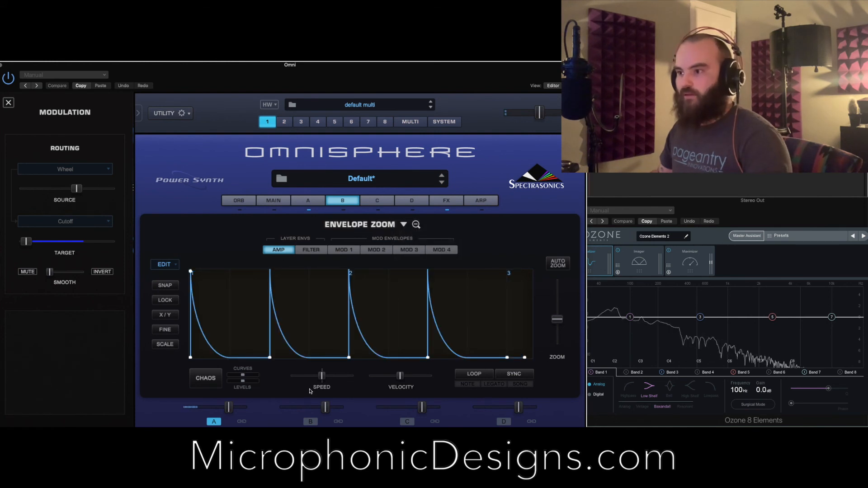
- Turn on layer B and set its Amp envelope to double time with Loop and Sync enabled
click(312, 421)
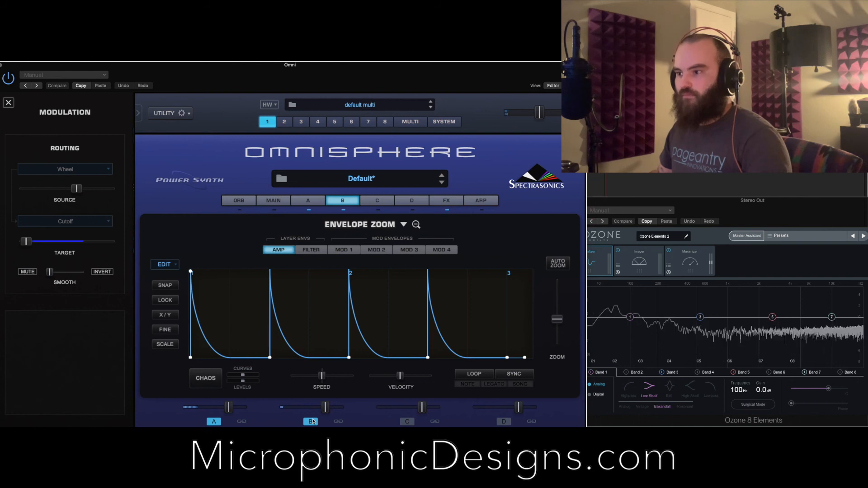
click(170, 265)
click(172, 281)
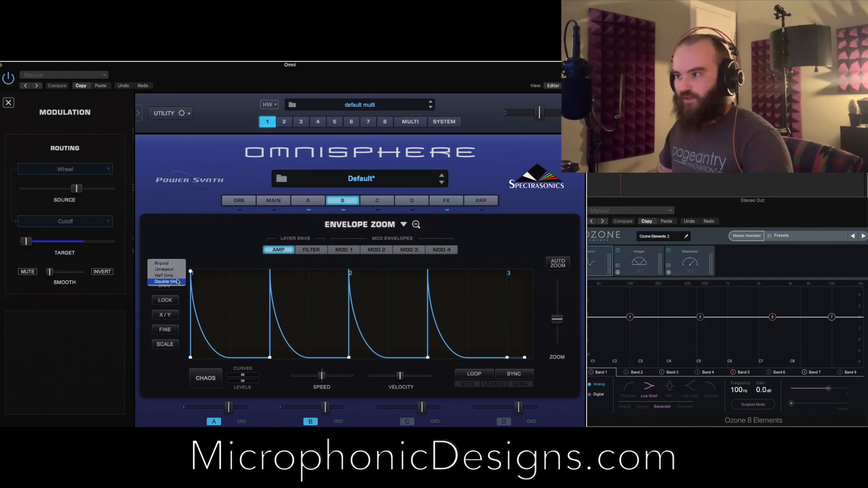
click(466, 373)
click(515, 373)
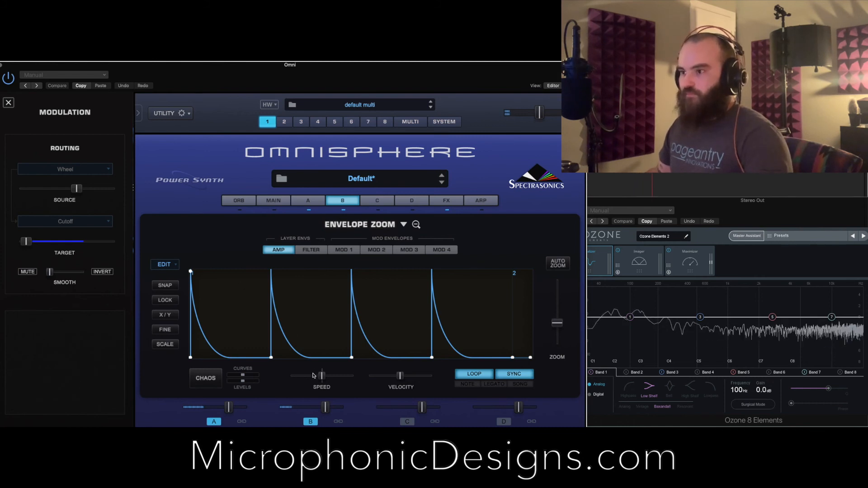
- Enable layer B's Basic 12db Lowpass filter, then adjust its cutoff and balance the layer's level in the mix
mouse_move(325, 407)
mouse_down()
mouse_move(289, 411)
mouse_move(310, 409)
mouse_up()
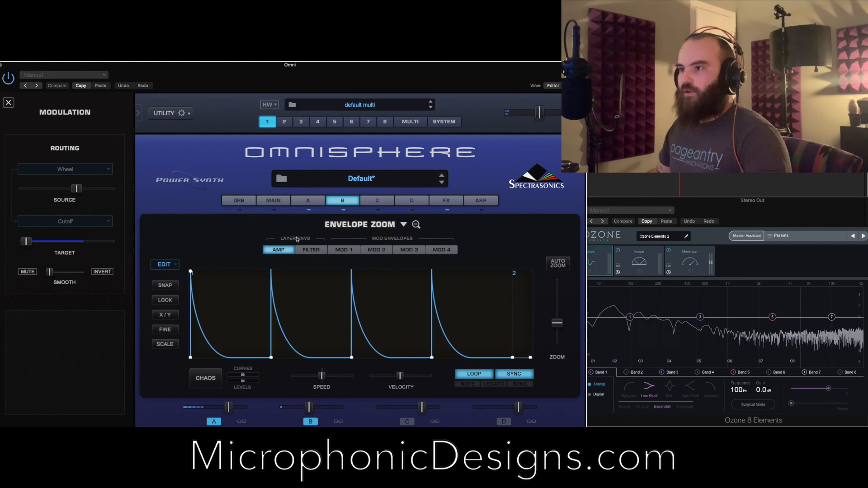
click(341, 201)
click(467, 229)
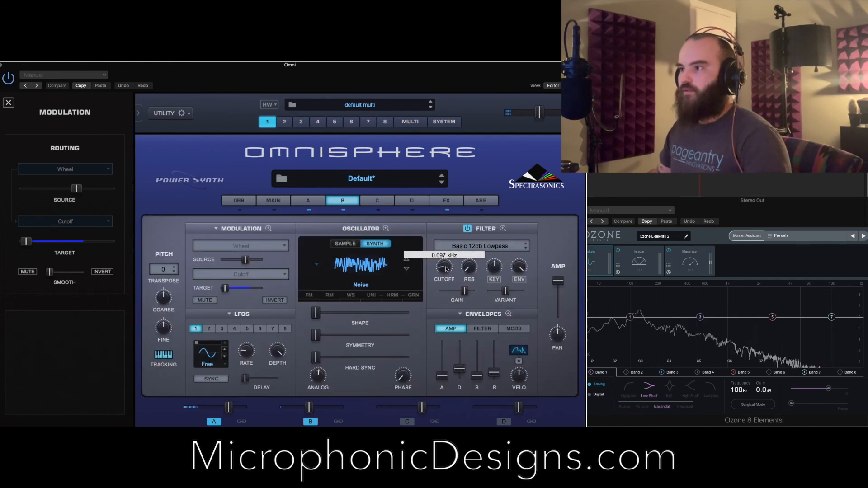
drag(445, 250, 438, 254)
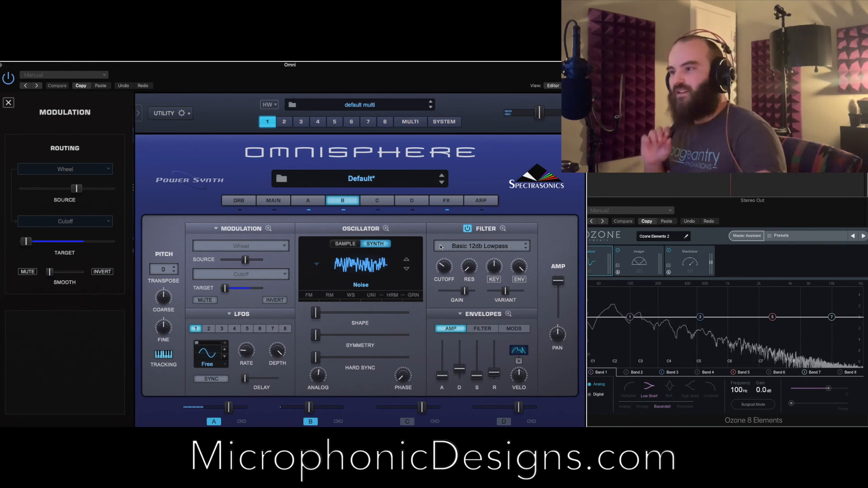
drag(313, 408, 325, 410)
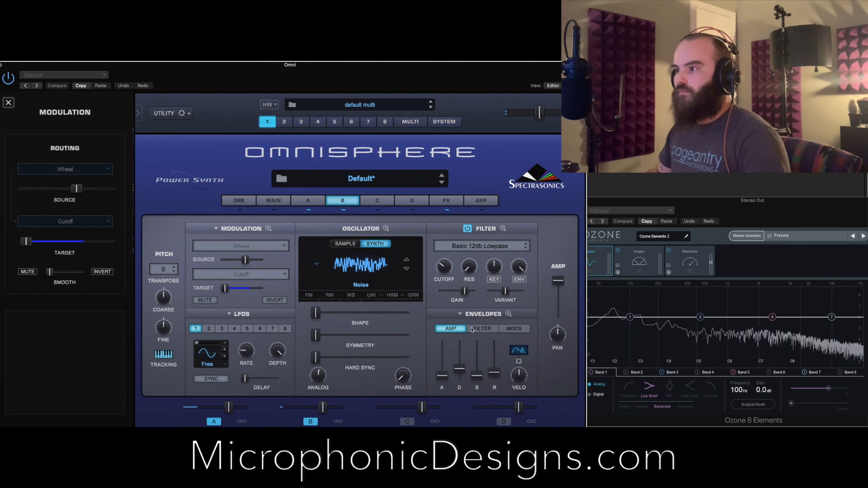
- Lower the starting peak of layer B's Filter envelope and fine-tune the filter cutoff
click(495, 323)
click(509, 316)
drag(197, 274, 188, 347)
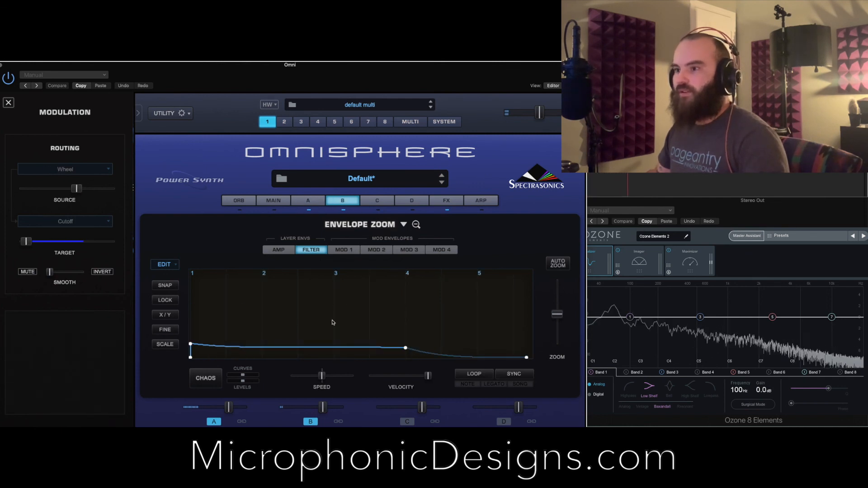
click(404, 225)
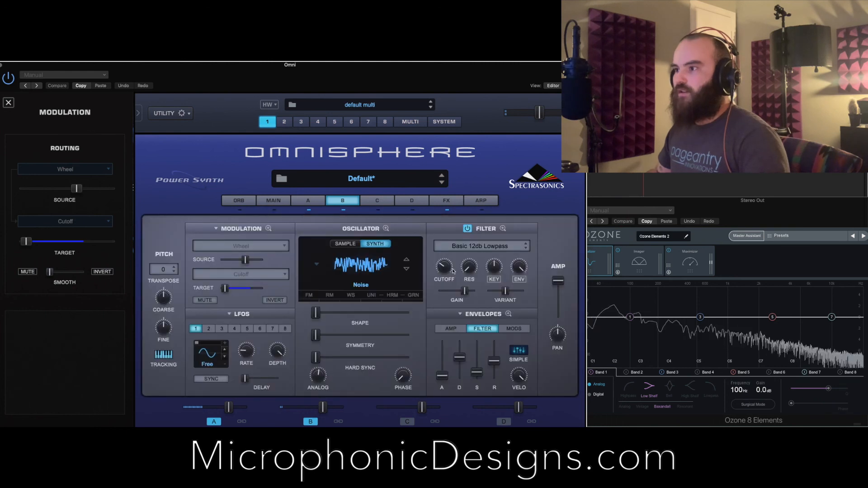
mouse_move(448, 273)
drag(446, 276, 447, 283)
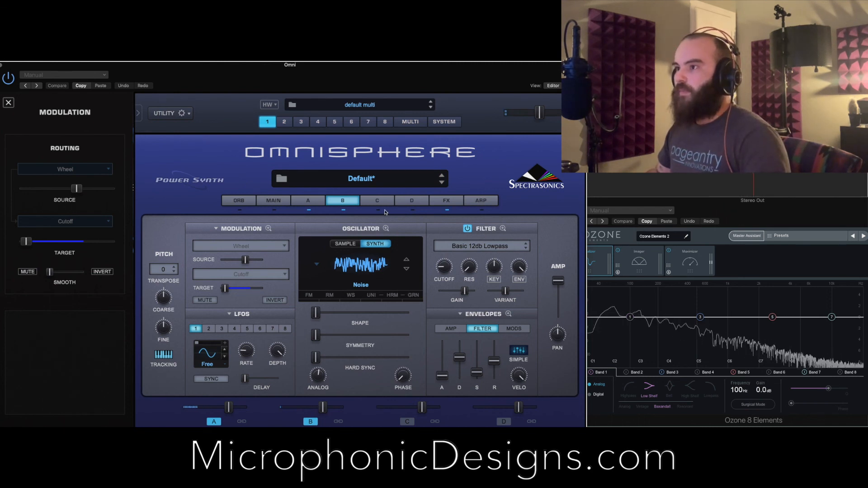
- Send layer B to the aux effects rack at a little over half level
click(445, 201)
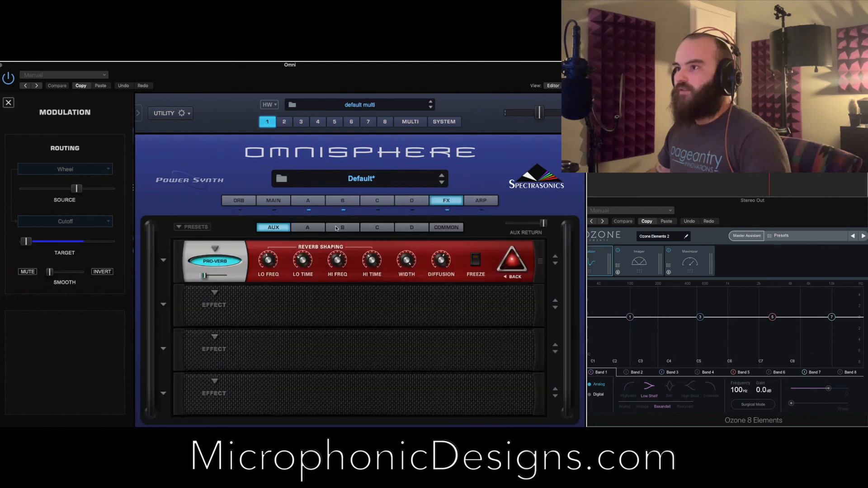
drag(509, 226, 545, 227)
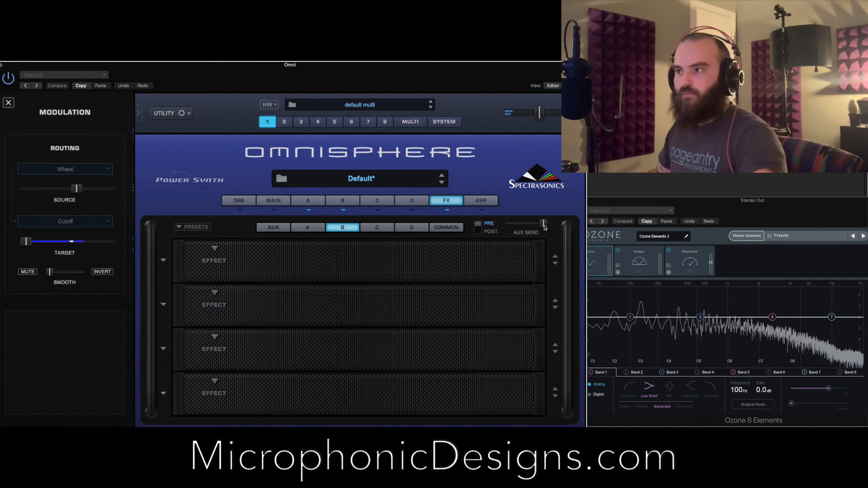
mouse_move(544, 227)
mouse_down()
mouse_move(520, 228)
mouse_move(531, 229)
mouse_up()
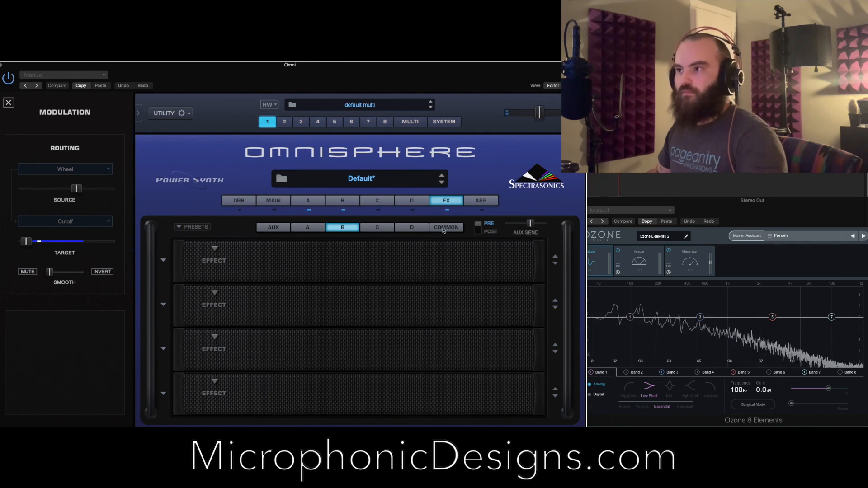
- Modulate layer B's filter cutoff with Wheel
click(342, 201)
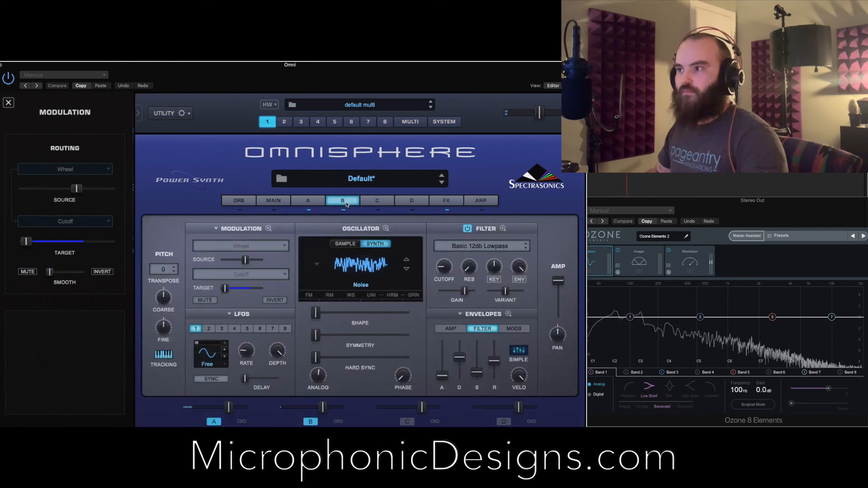
right_click(447, 266)
mouse_move(477, 253)
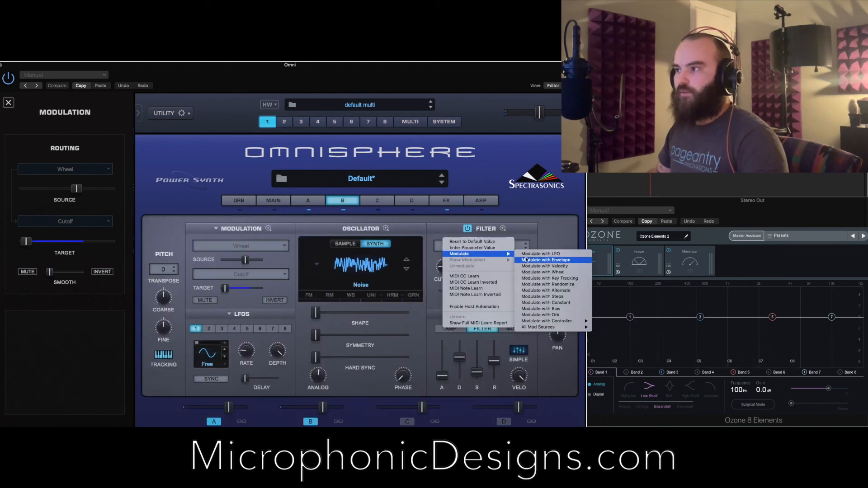
click(528, 272)
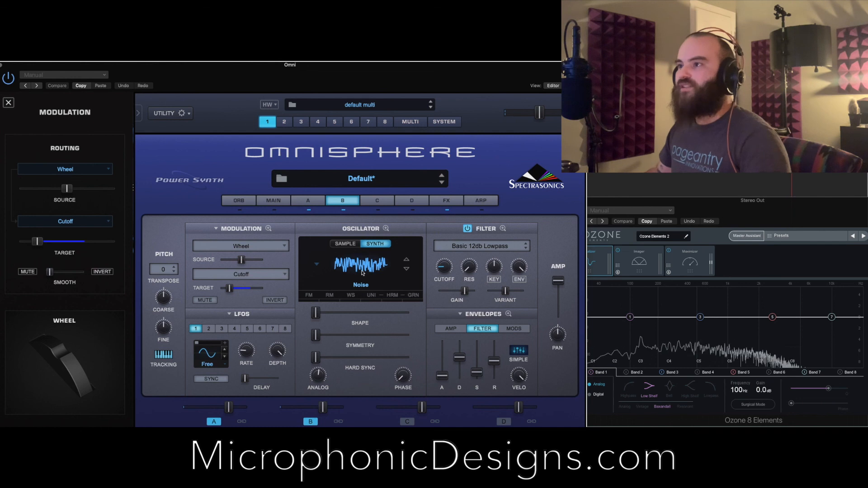
- Bring layer B's aux send down to zero and modulate it with Wheel at a slightly increased depth
click(446, 200)
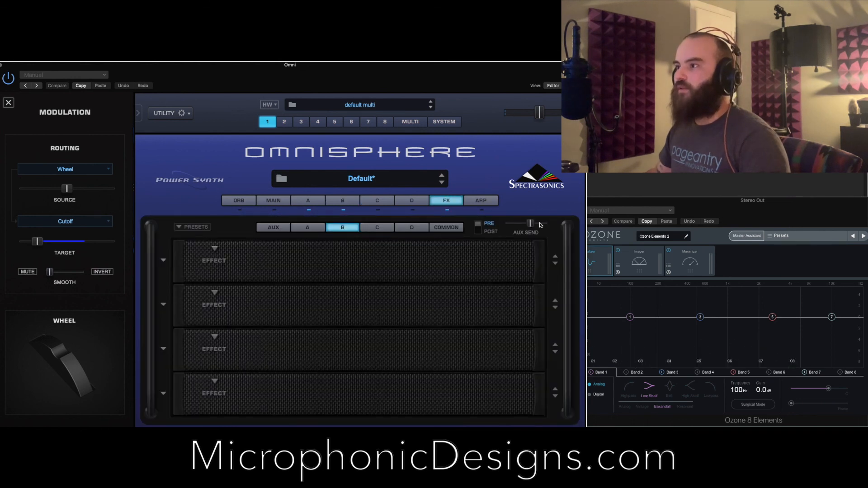
drag(531, 226, 509, 225)
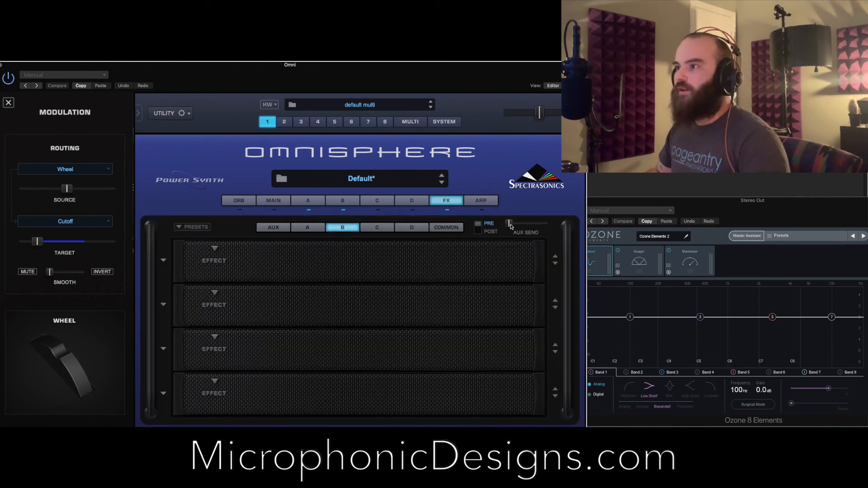
right_click(511, 226)
mouse_move(524, 213)
click(607, 231)
click(320, 228)
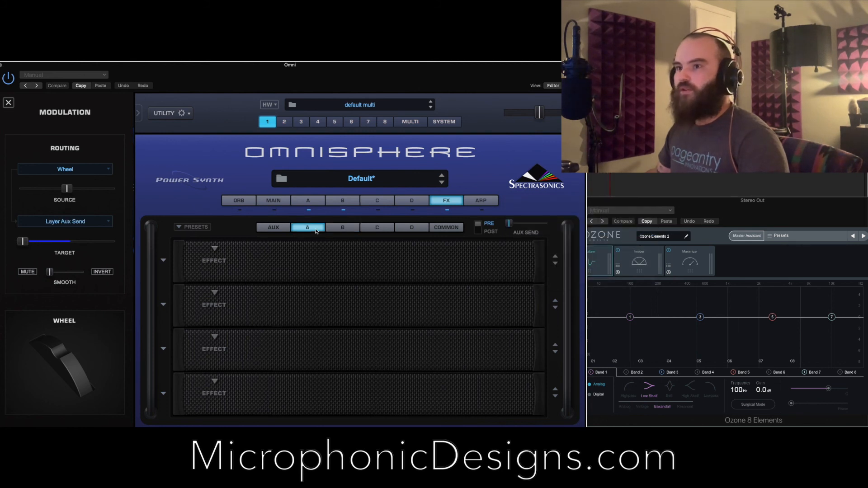
click(330, 230)
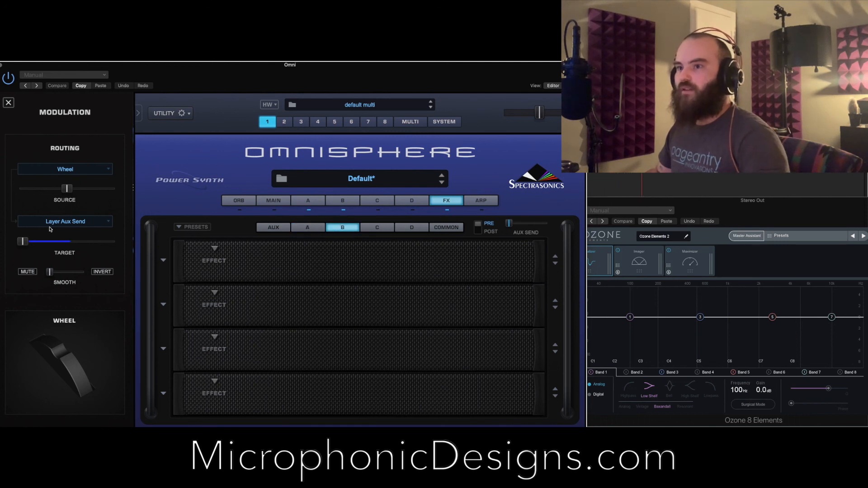
drag(66, 189, 74, 190)
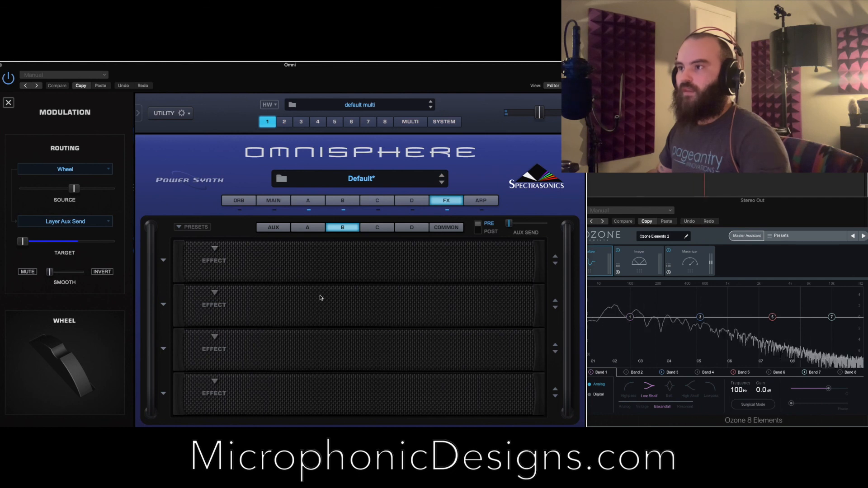
- Lower layer B's level and rebalance its Wheel-to-Cutoff modulation with a higher base cutoff and a smaller depth
click(342, 200)
drag(318, 407, 308, 411)
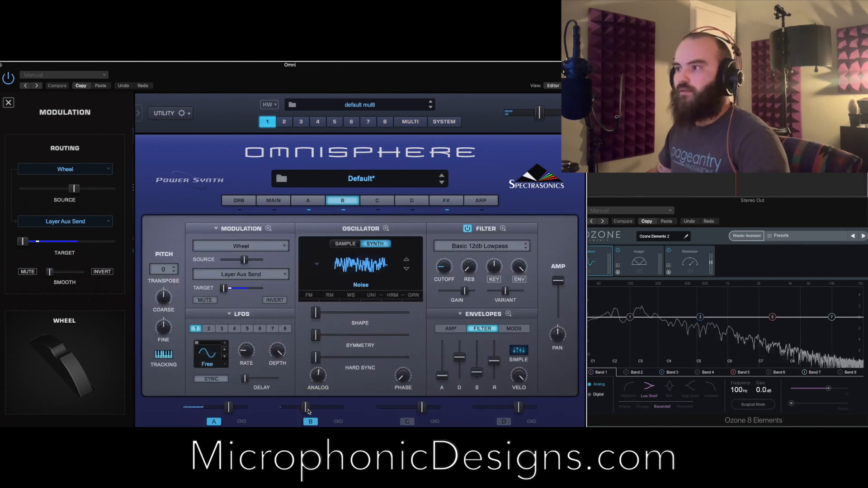
right_click(445, 265)
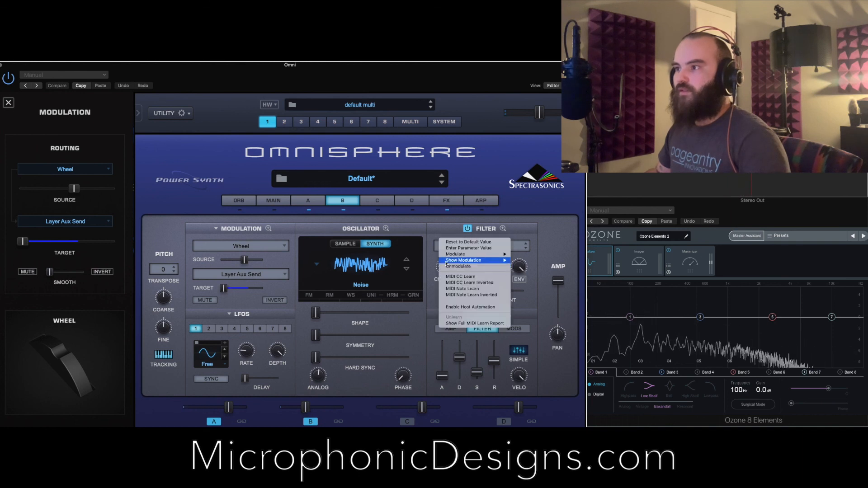
click(517, 261)
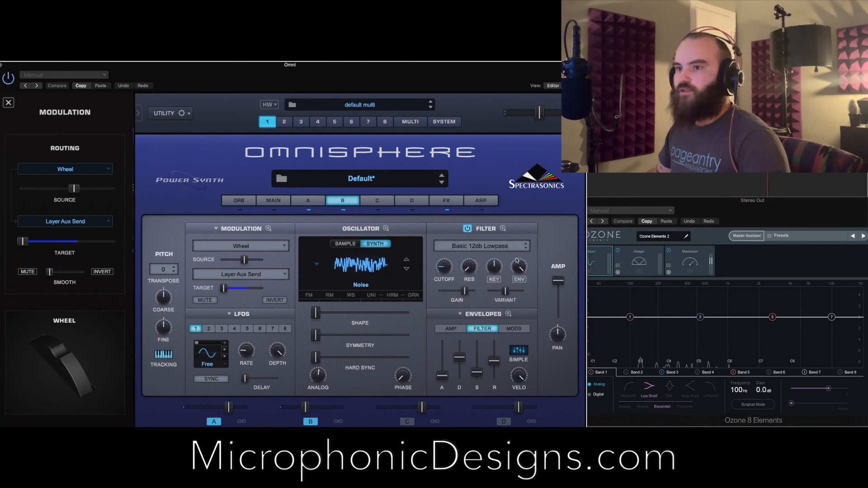
drag(38, 242, 50, 242)
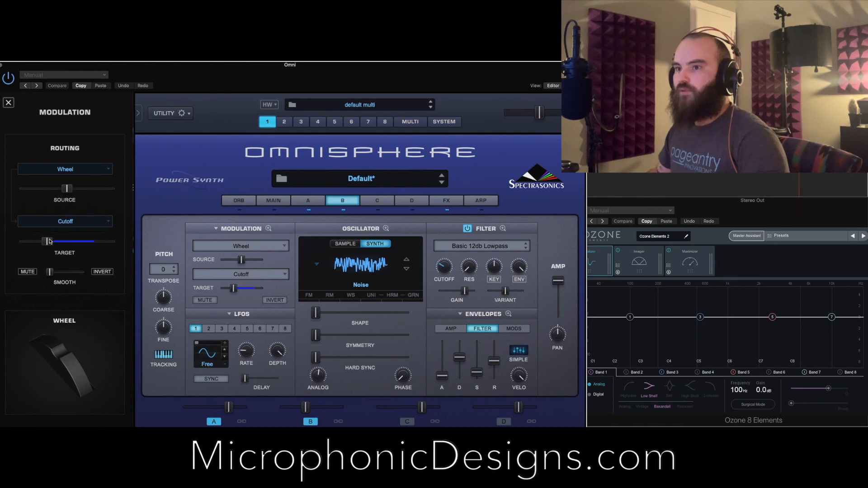
drag(65, 193, 38, 198)
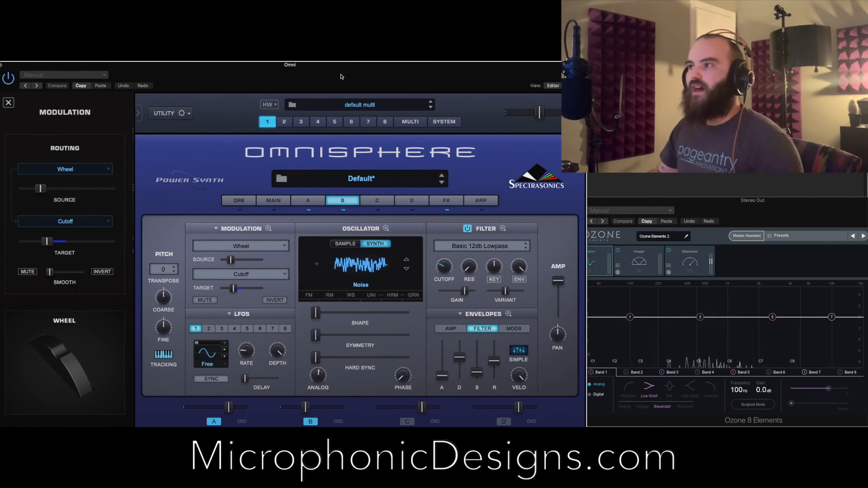
- Review the settings of layers A and B in the Nuise Morph patch and reposition the plug-in window
drag(342, 78, 378, 73)
click(292, 202)
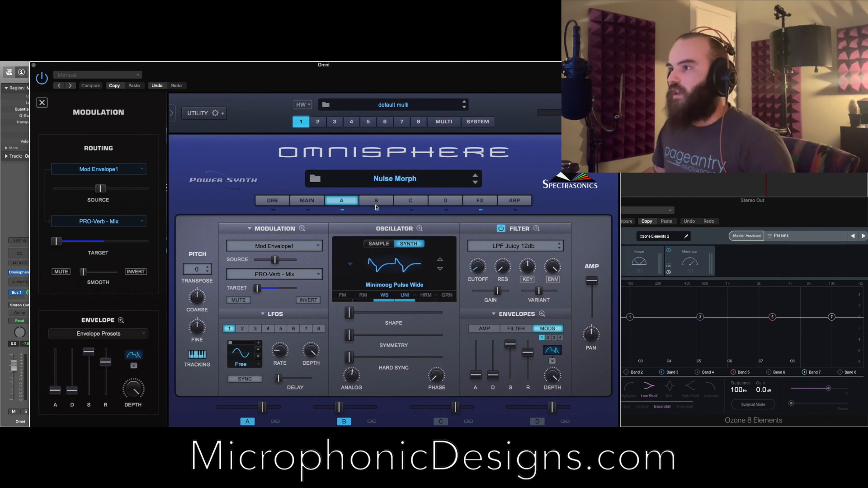
click(376, 201)
click(344, 203)
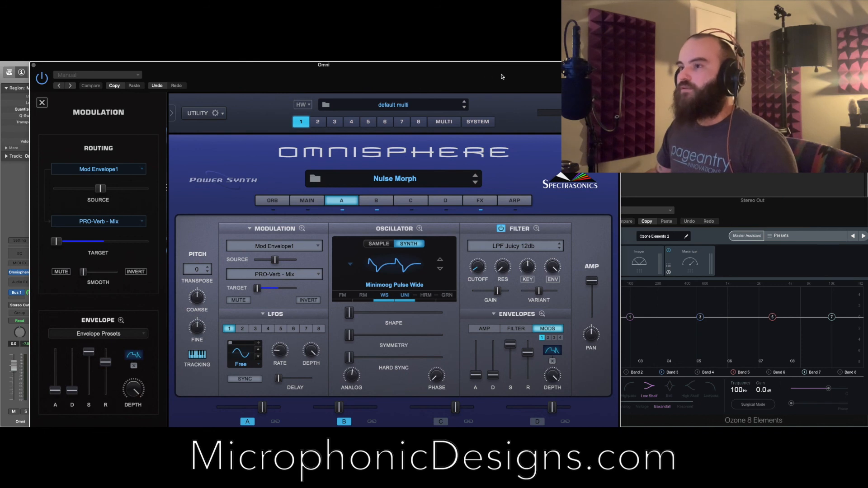
drag(501, 77, 409, 80)
drag(387, 81, 437, 74)
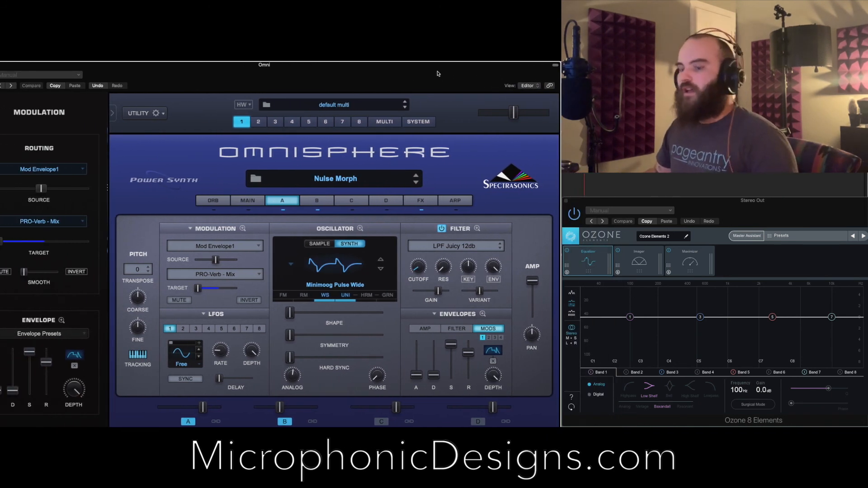